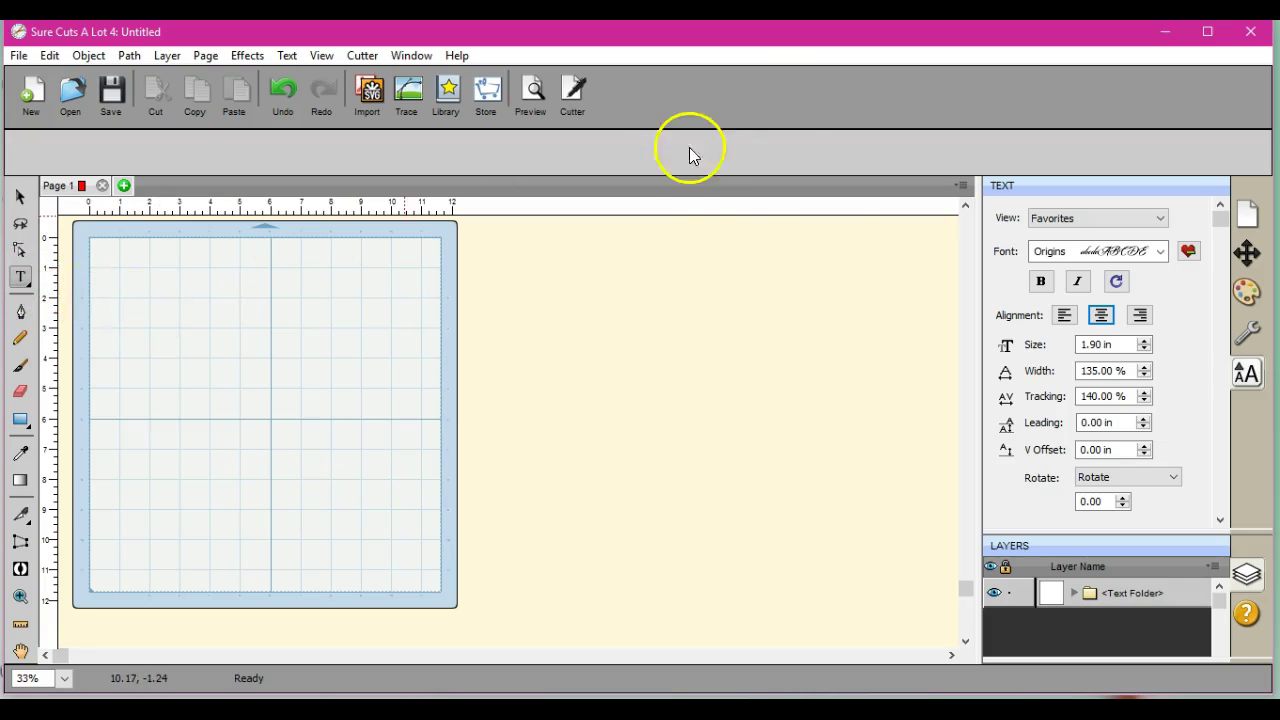
Step: Choose HoneyBee from the Favorites font list, replacing Origins as the text font
left_click(1160, 253)
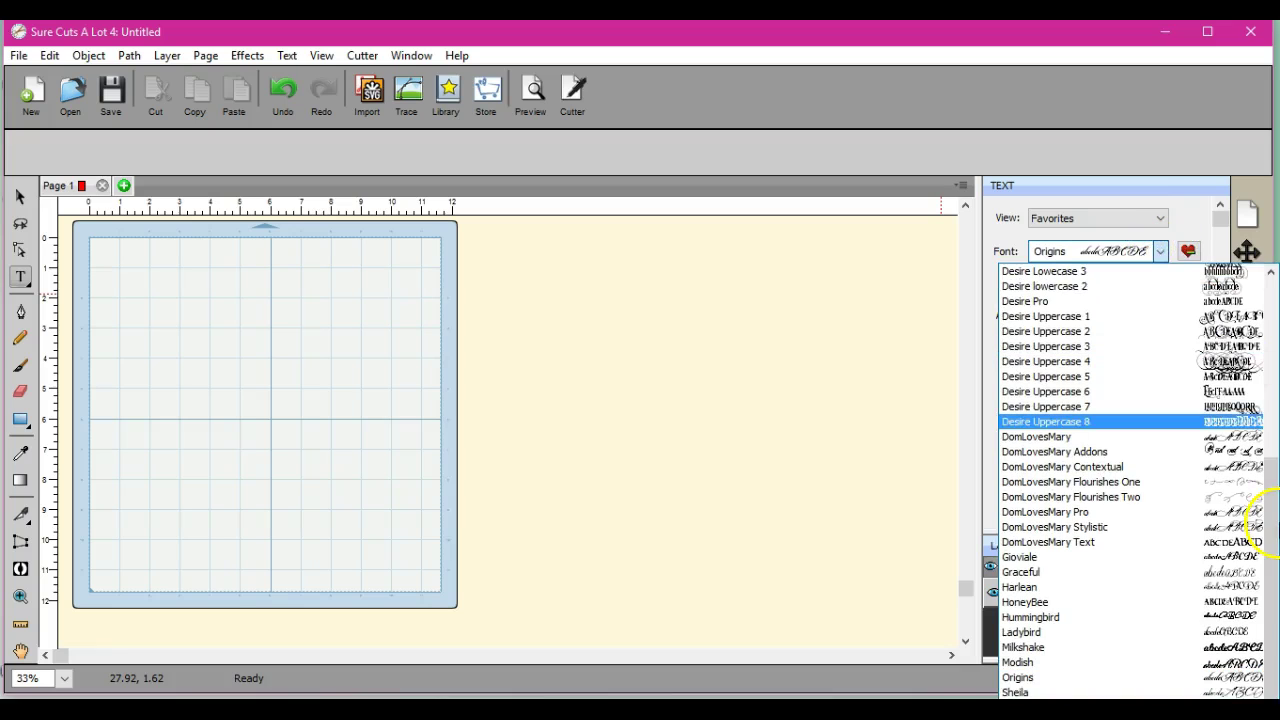
left_click(1180, 182)
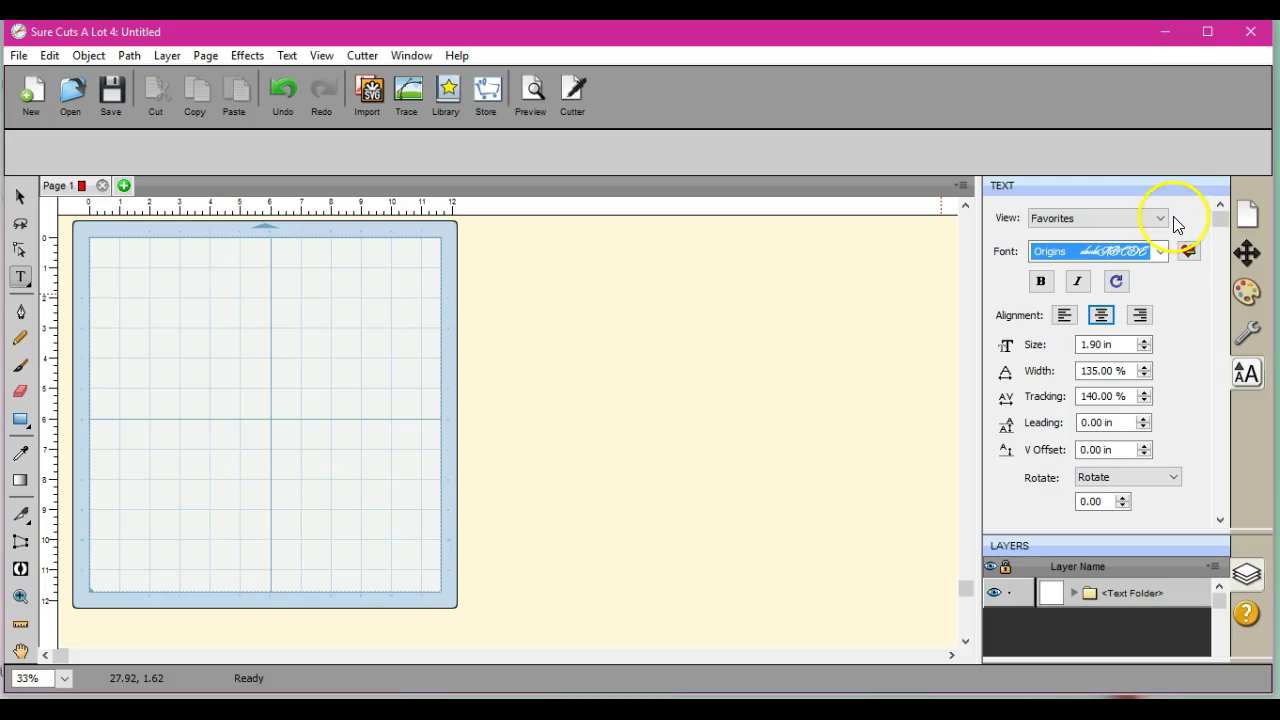
left_click(1163, 217)
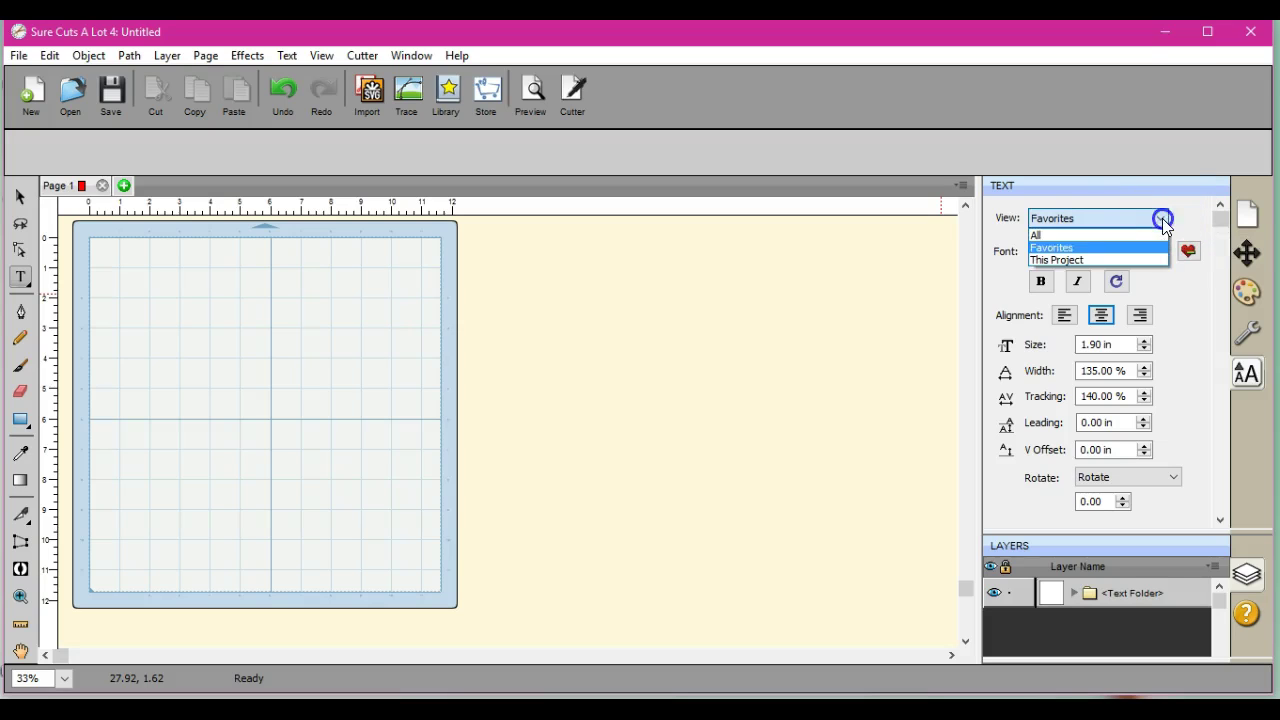
left_click(1163, 248)
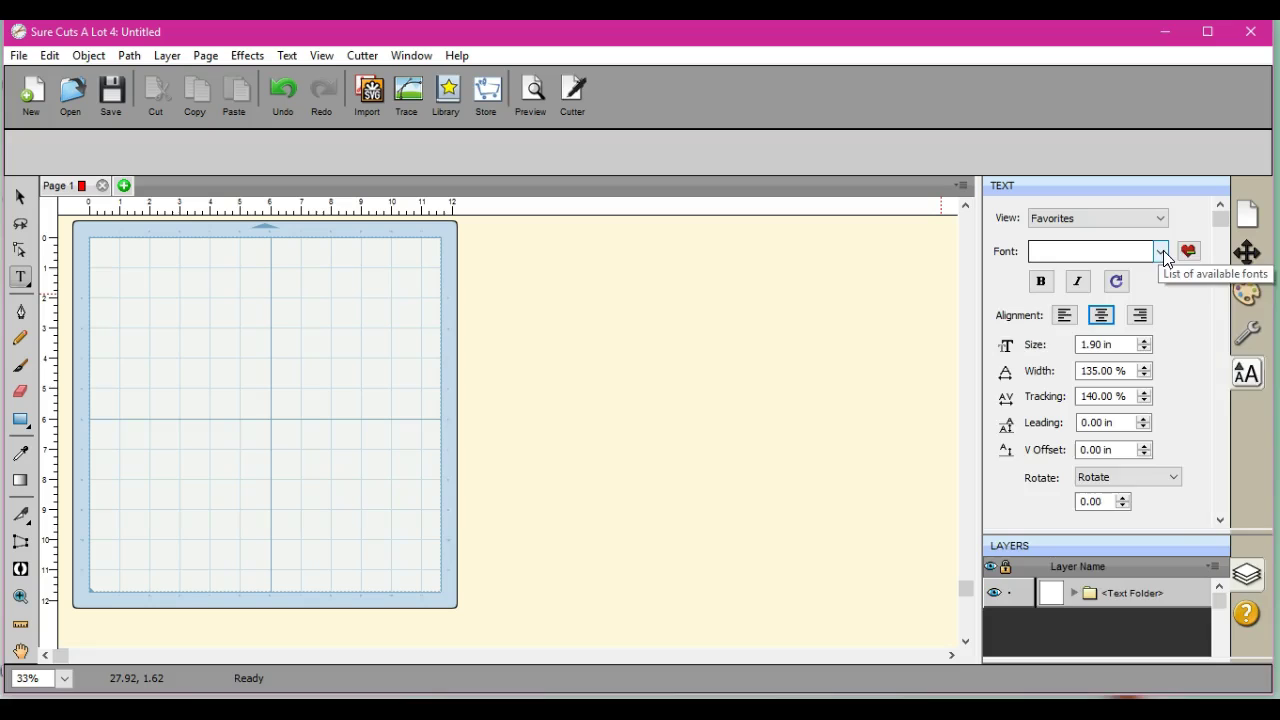
left_click(1163, 251)
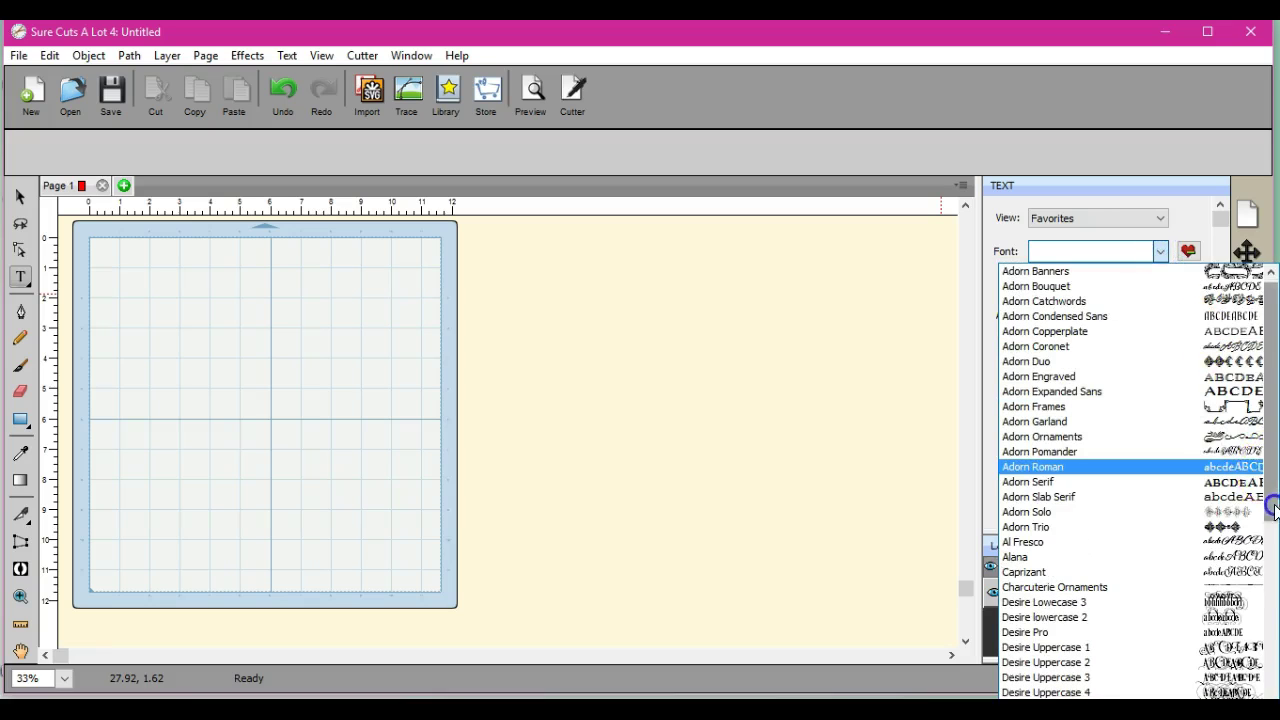
left_click_drag(1272, 470, 1275, 598)
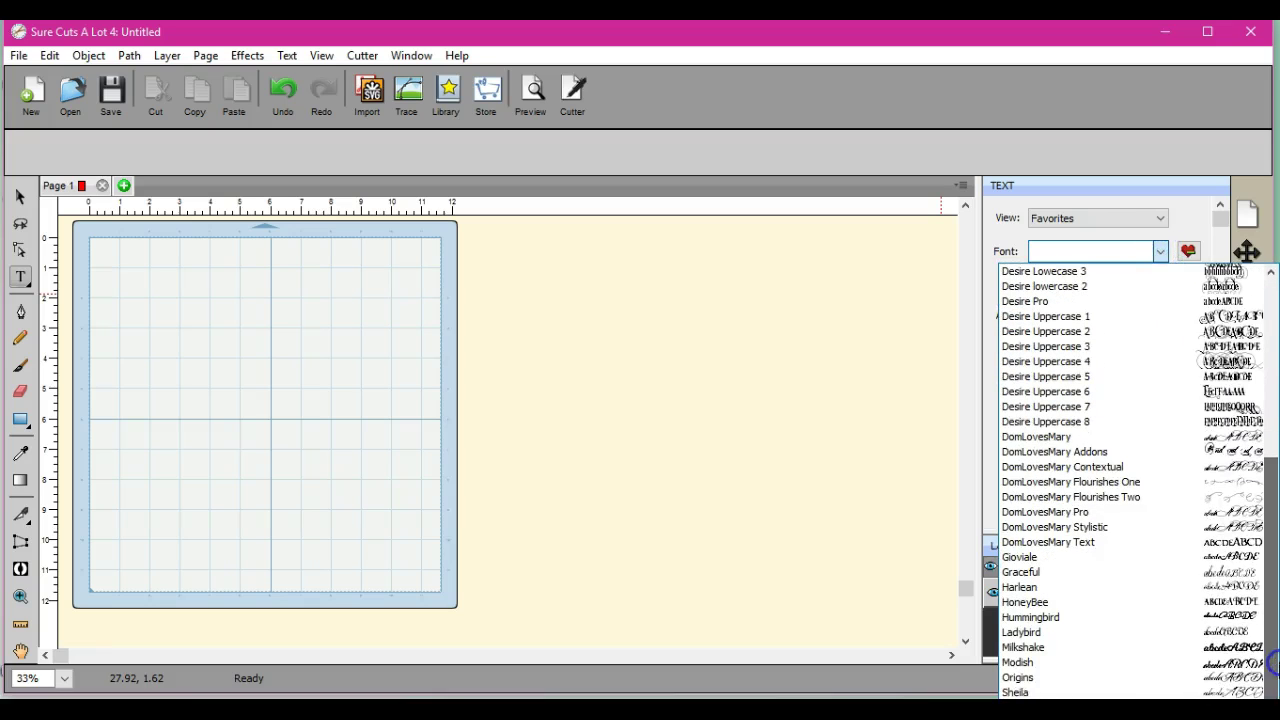
left_click(1232, 608)
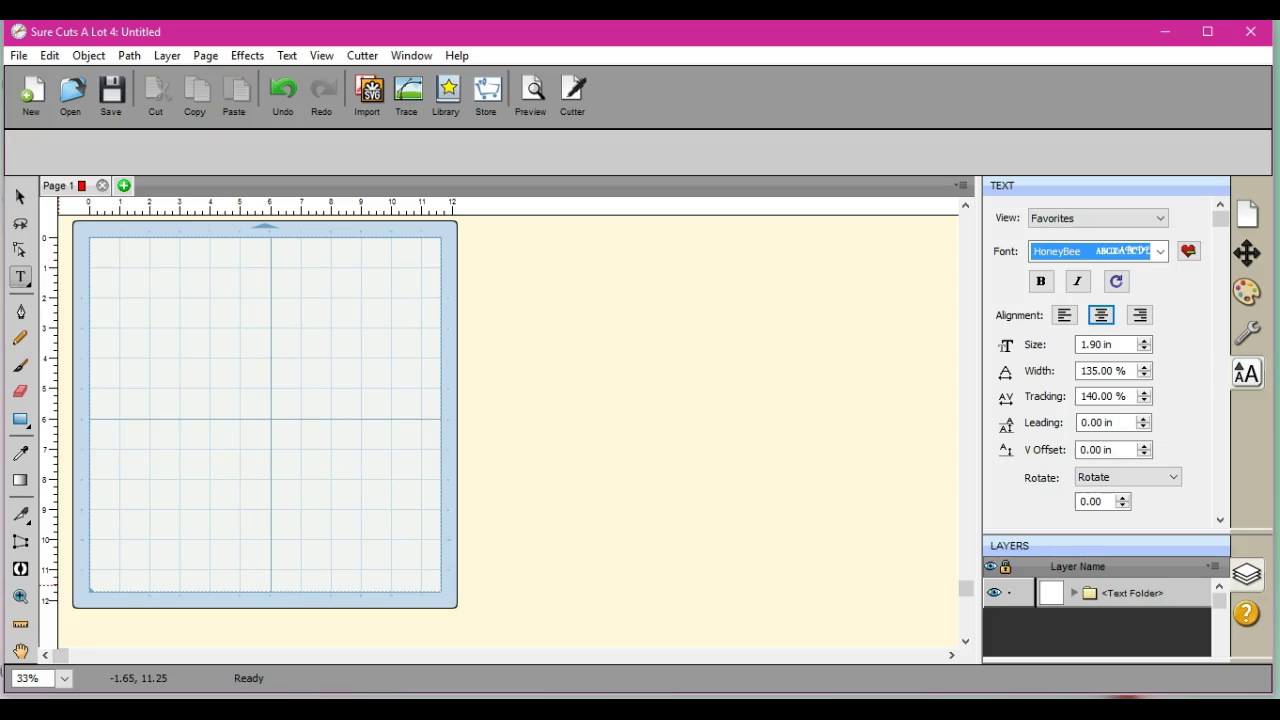
Step: Type 'Hello My Friend' near the mat's top left and a separate 'There' text lower down
left_click(153, 293)
type("H")
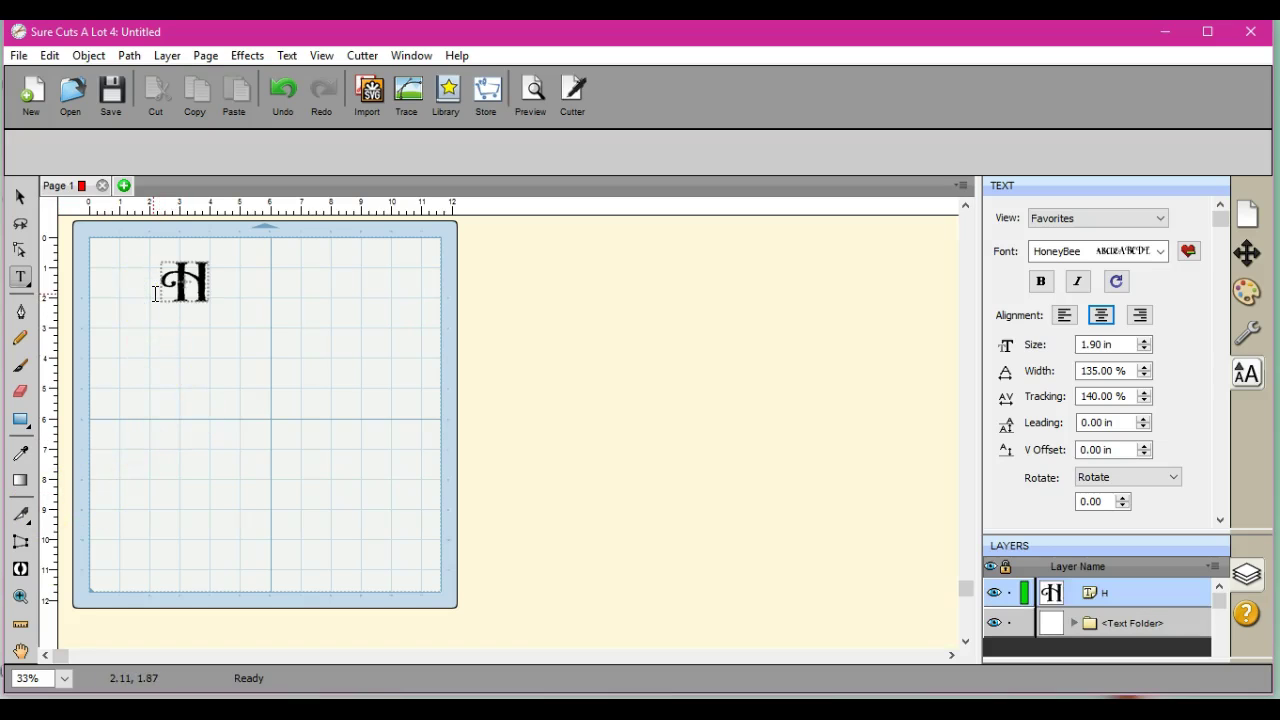
type("ello ")
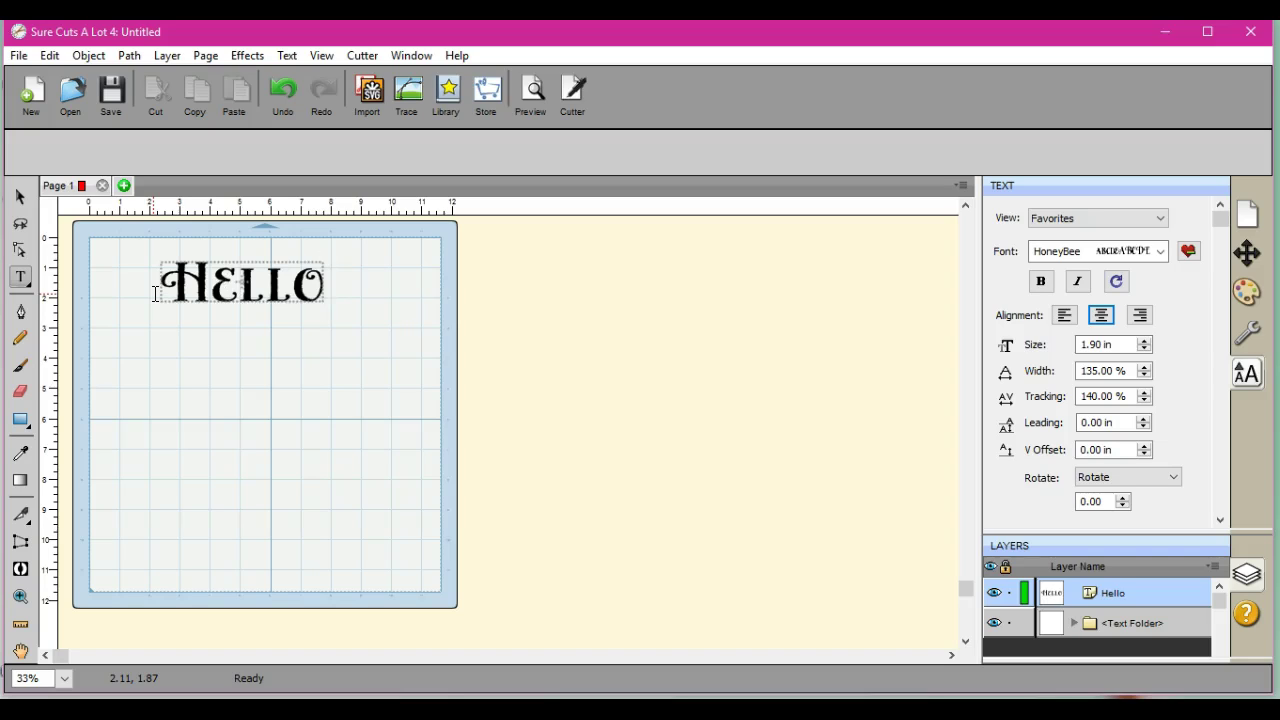
type("My ")
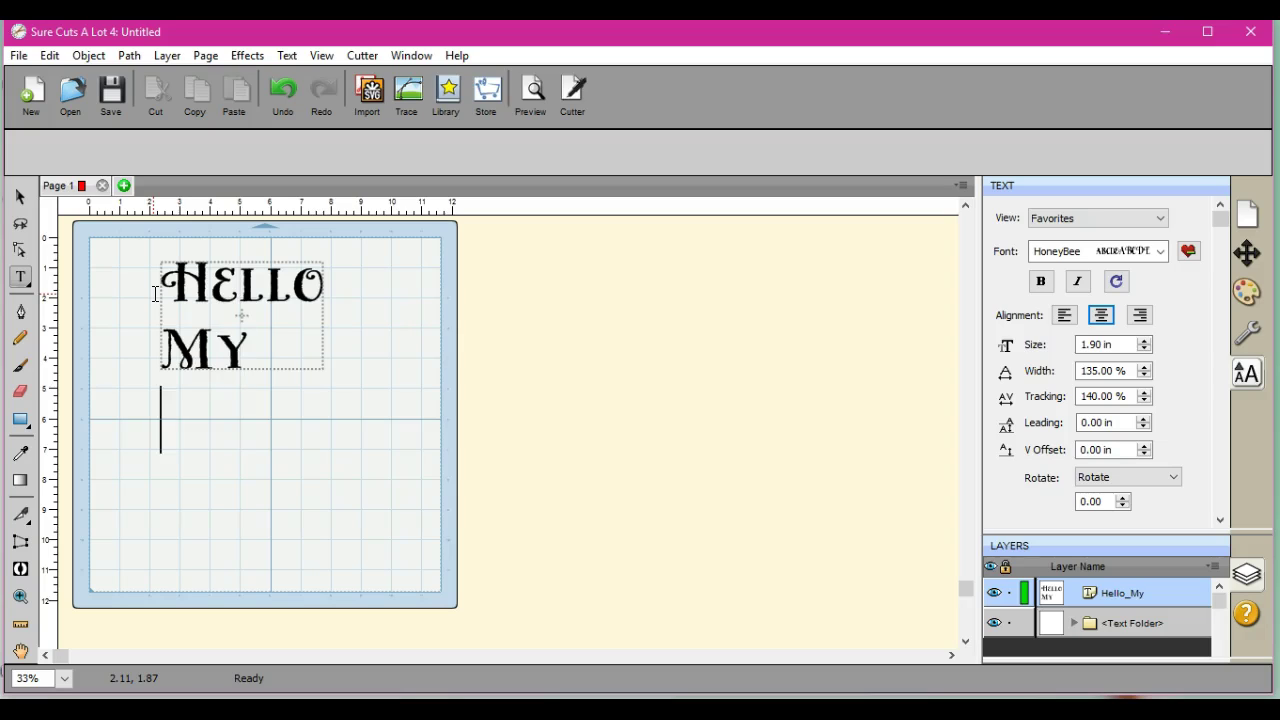
type("Friend")
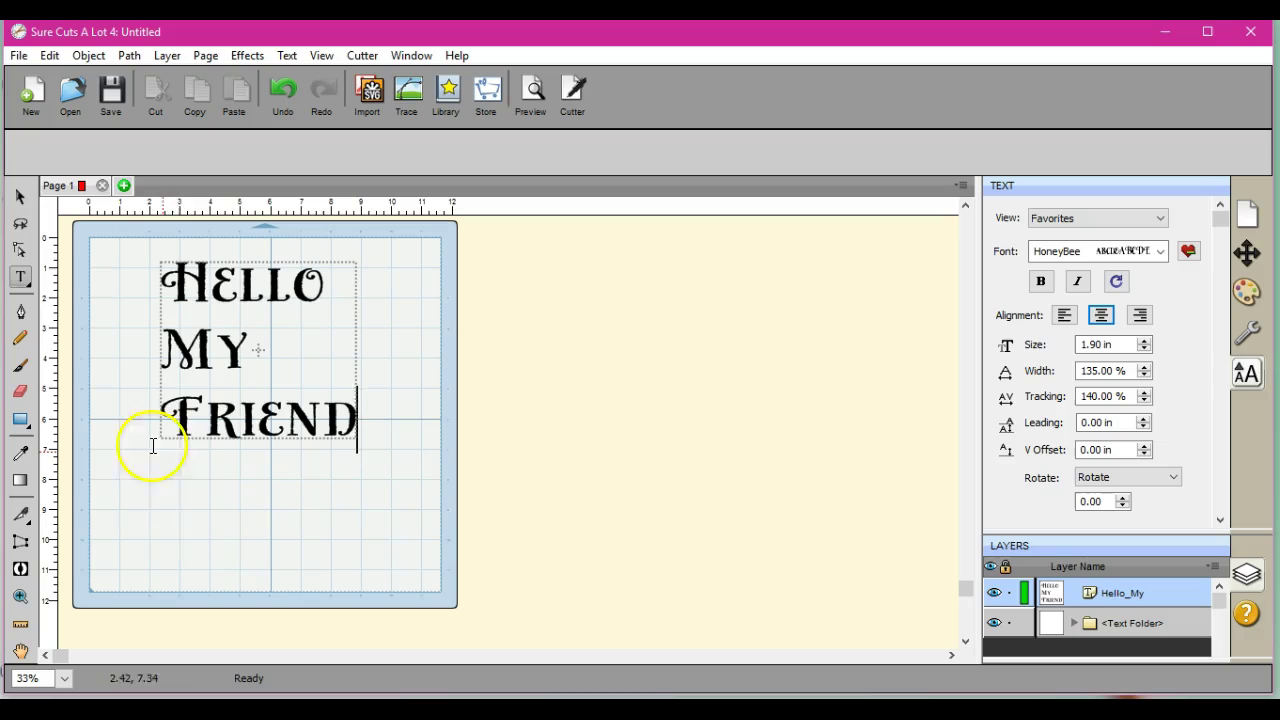
left_click(136, 511)
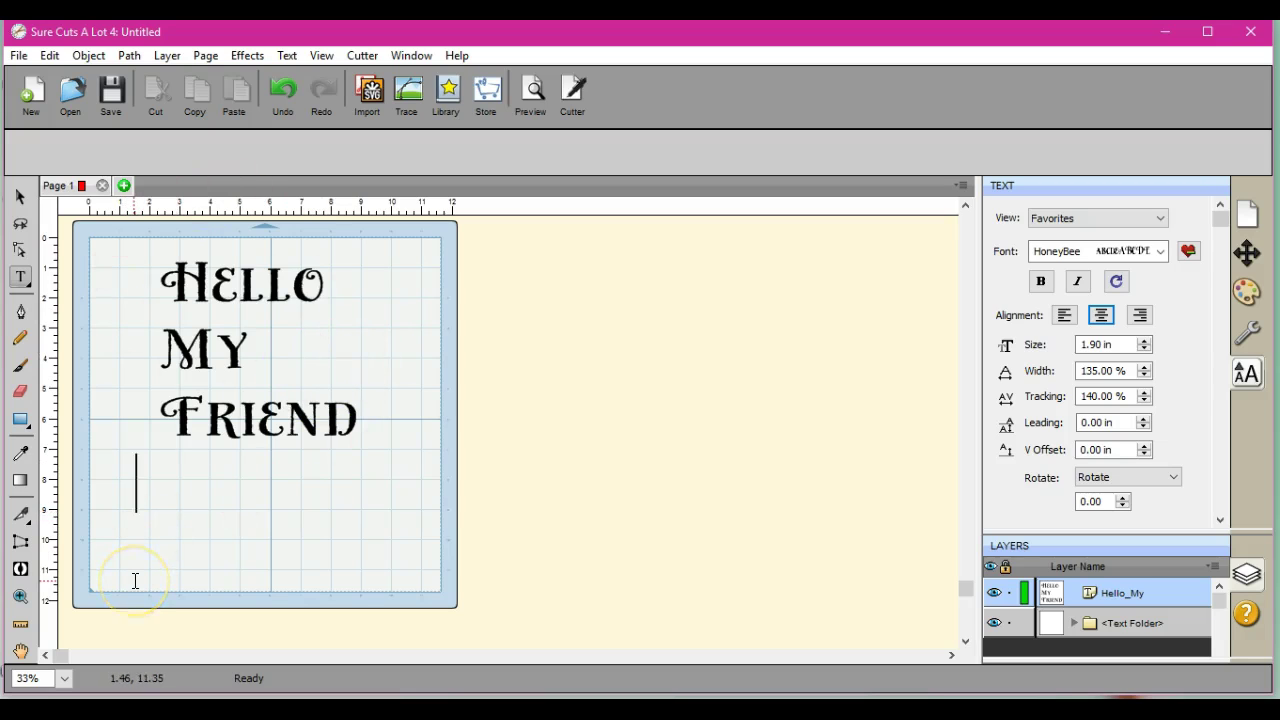
type("There")
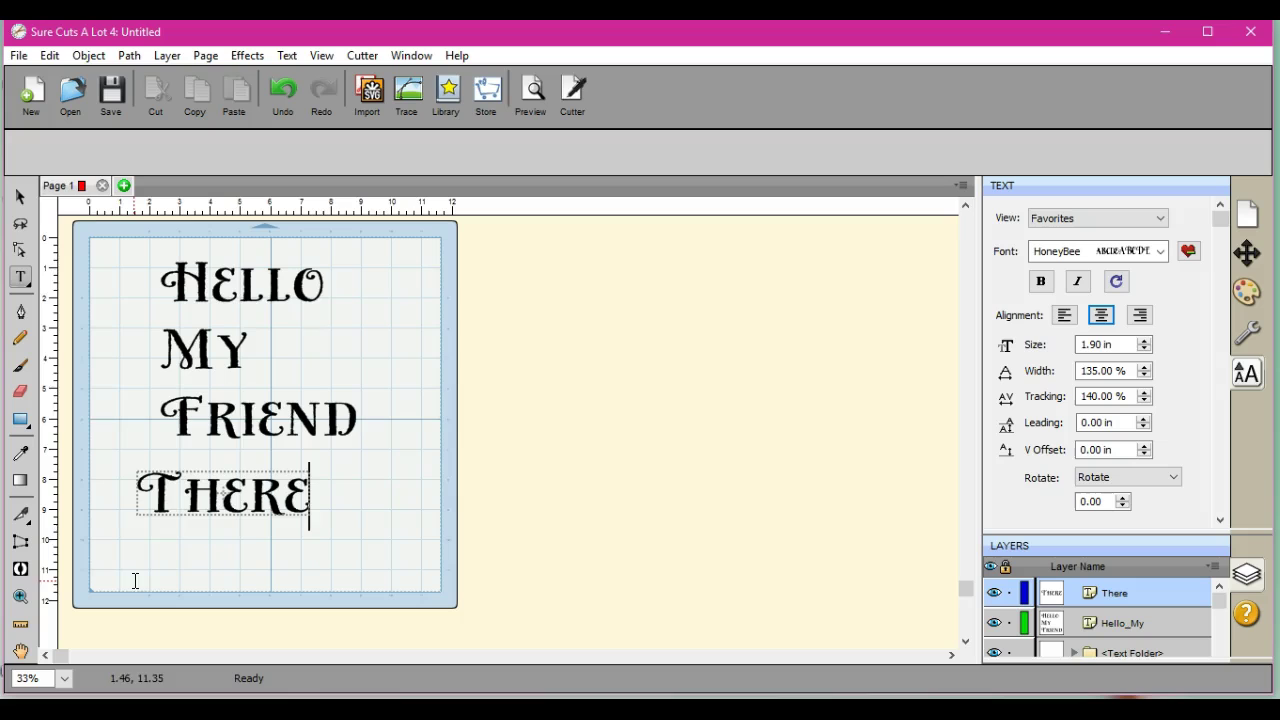
Step: With the Selection tool, clear the selection and select the Hello My Friend text block
left_click(19, 197)
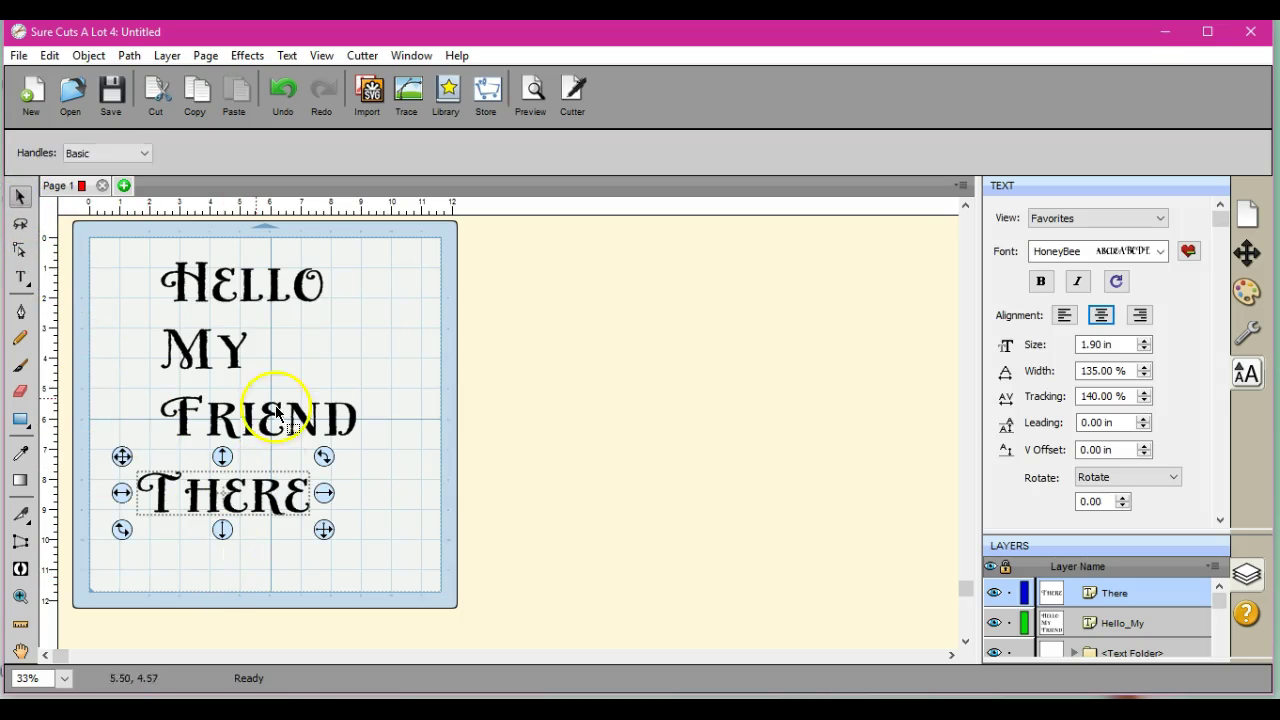
left_click(135, 243)
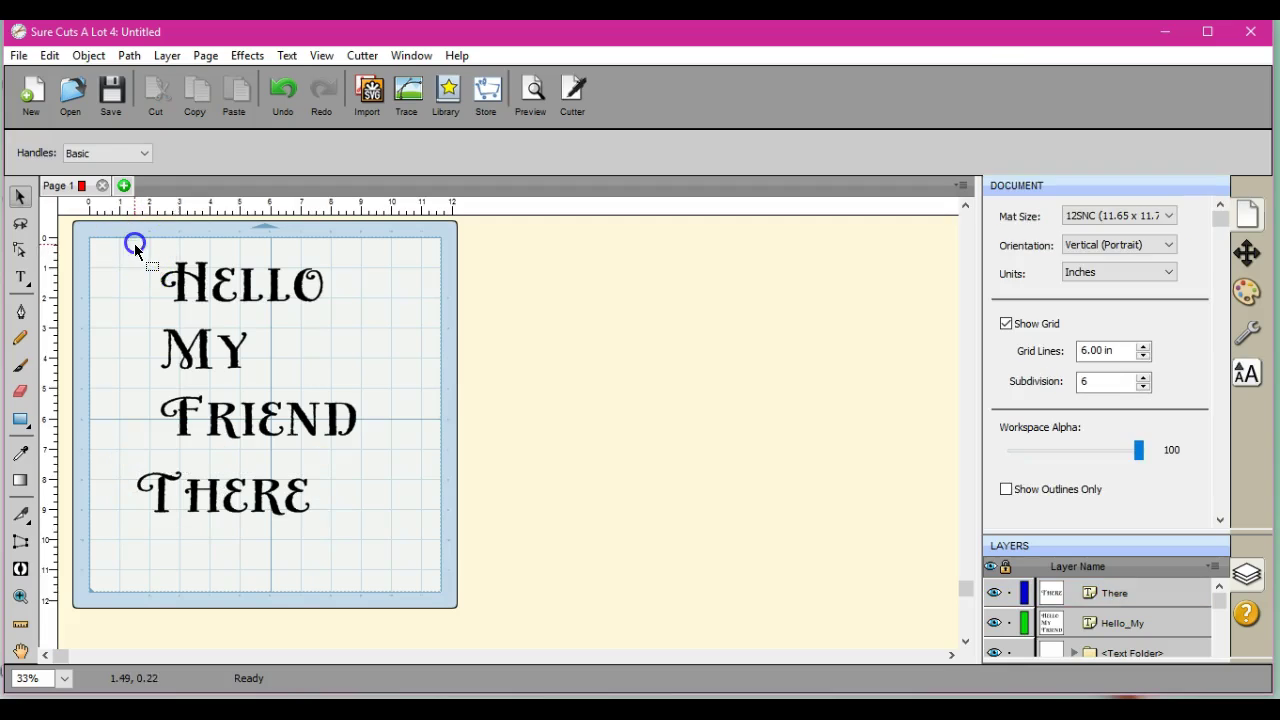
left_click(194, 283)
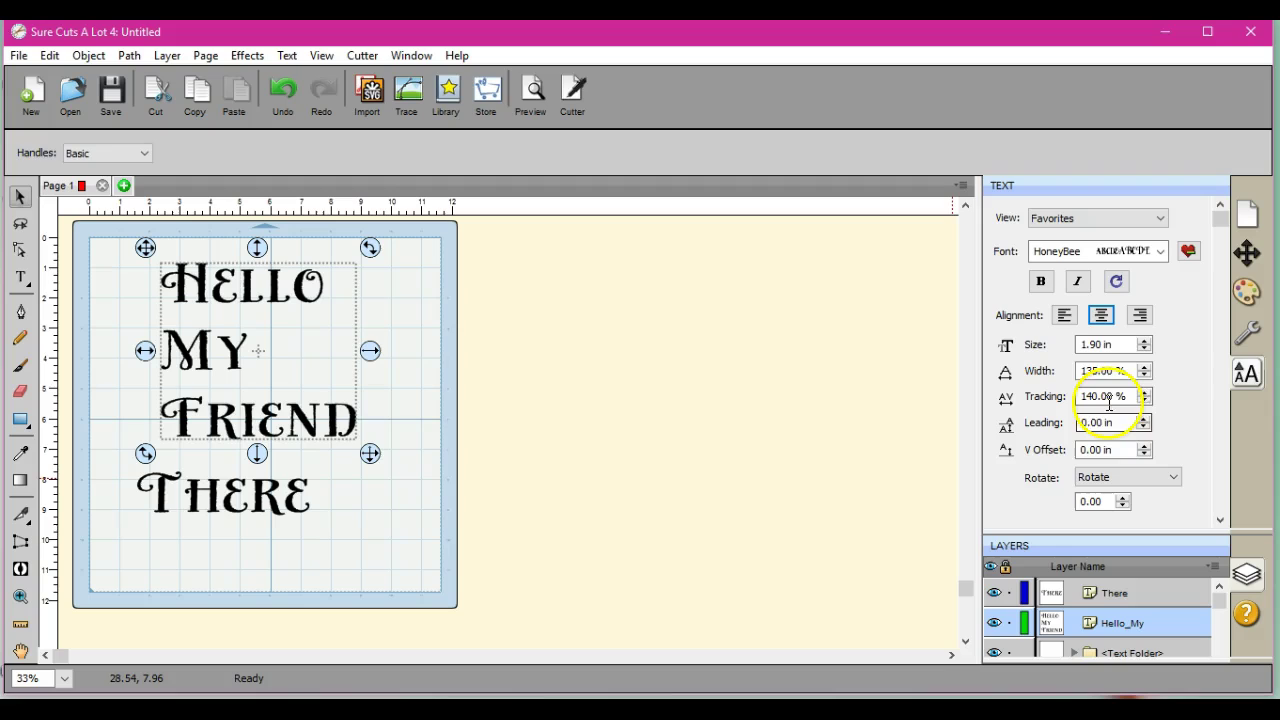
Step: Lower the tracking to 120% and widen the Hello My Friend letters to 145%
left_click(1144, 400)
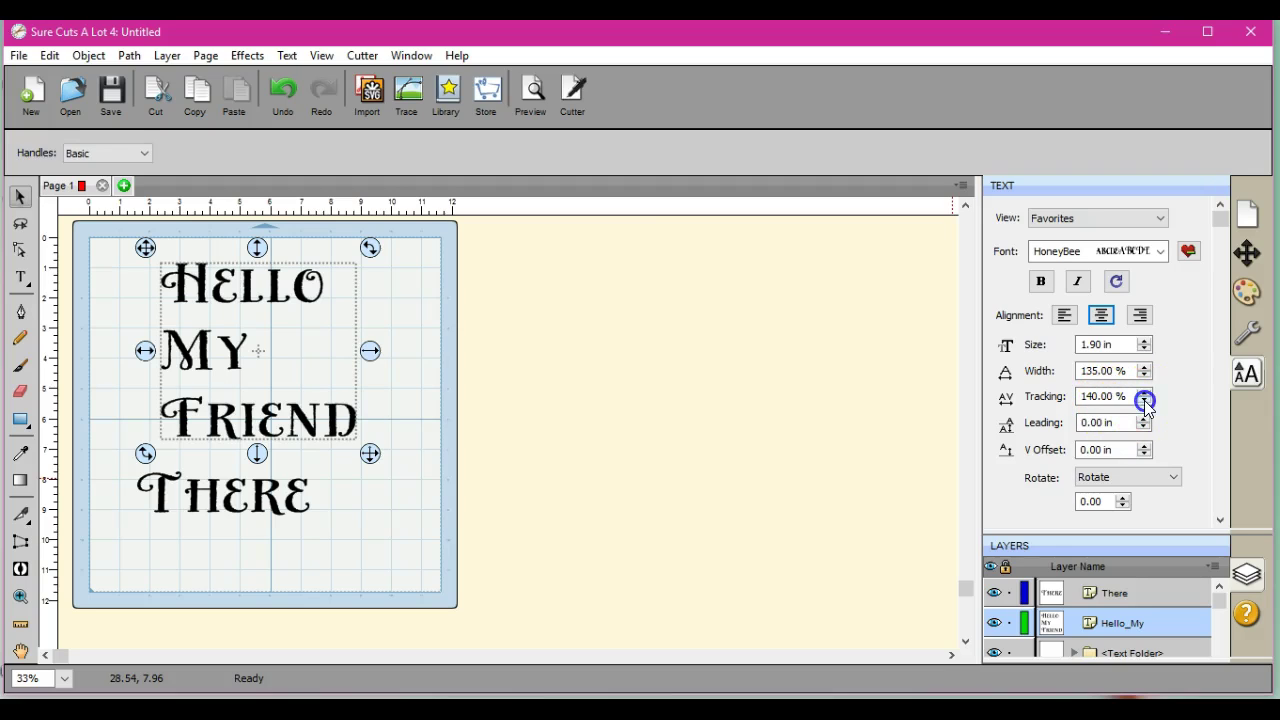
left_click(1144, 400)
left_click(1144, 400)
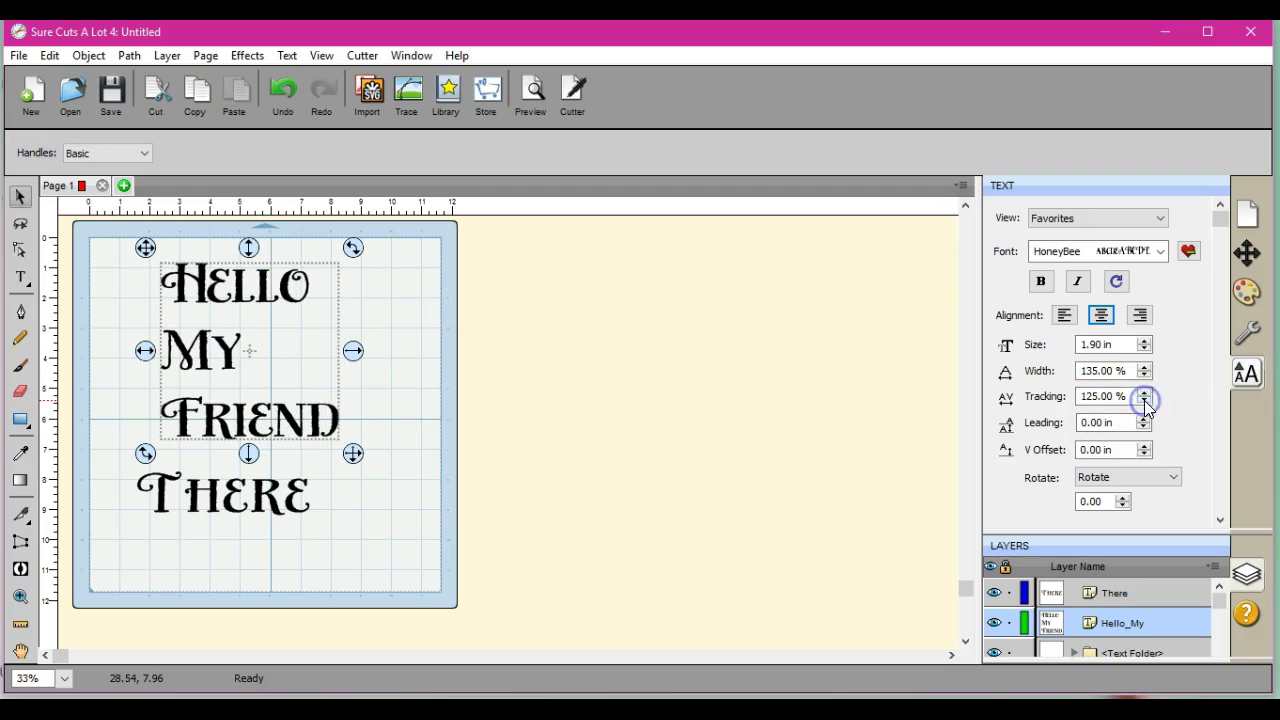
left_click(1144, 400)
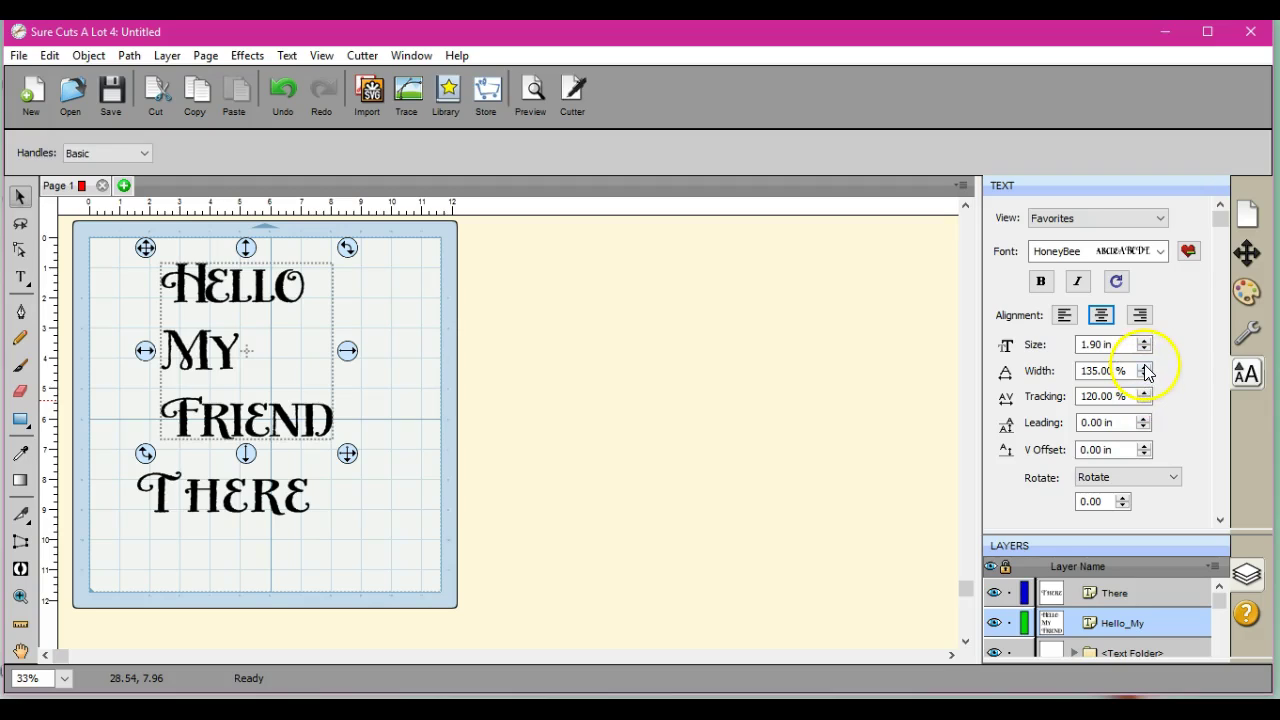
left_click(1144, 370)
left_click(1144, 367)
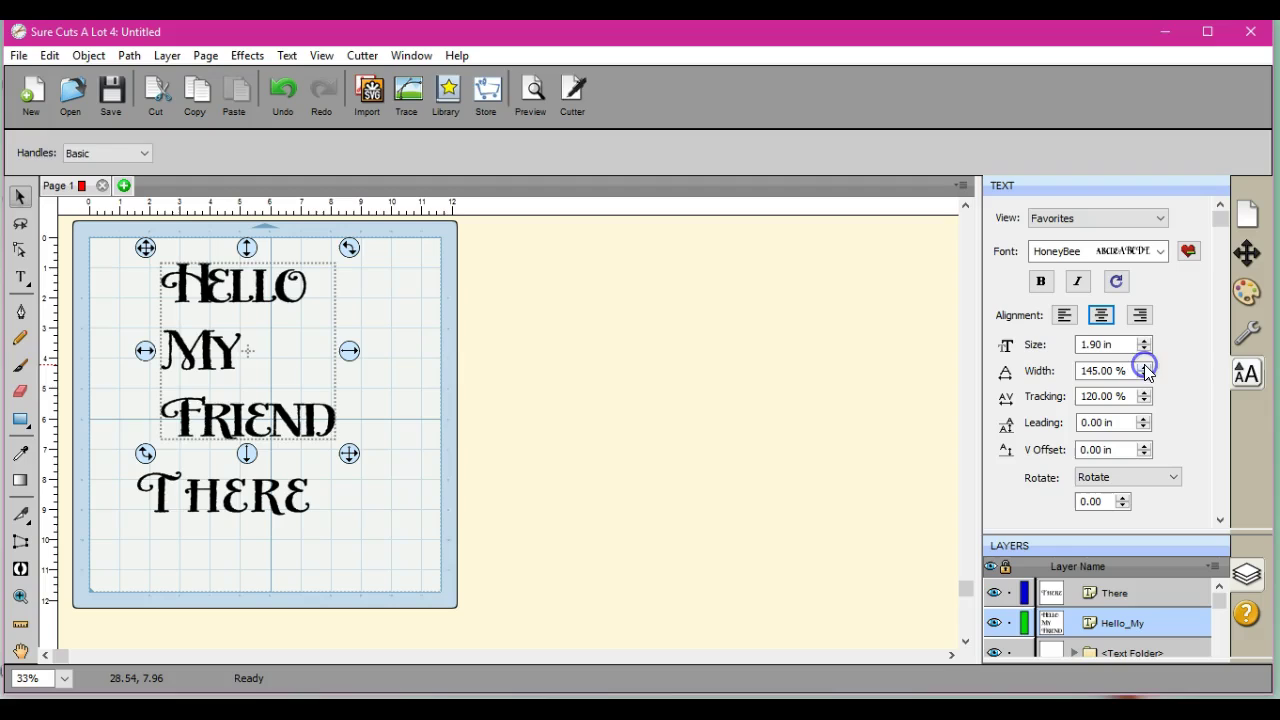
Step: Set the line leading to -0.70 in and raise tracking to 135%
left_click(1143, 426)
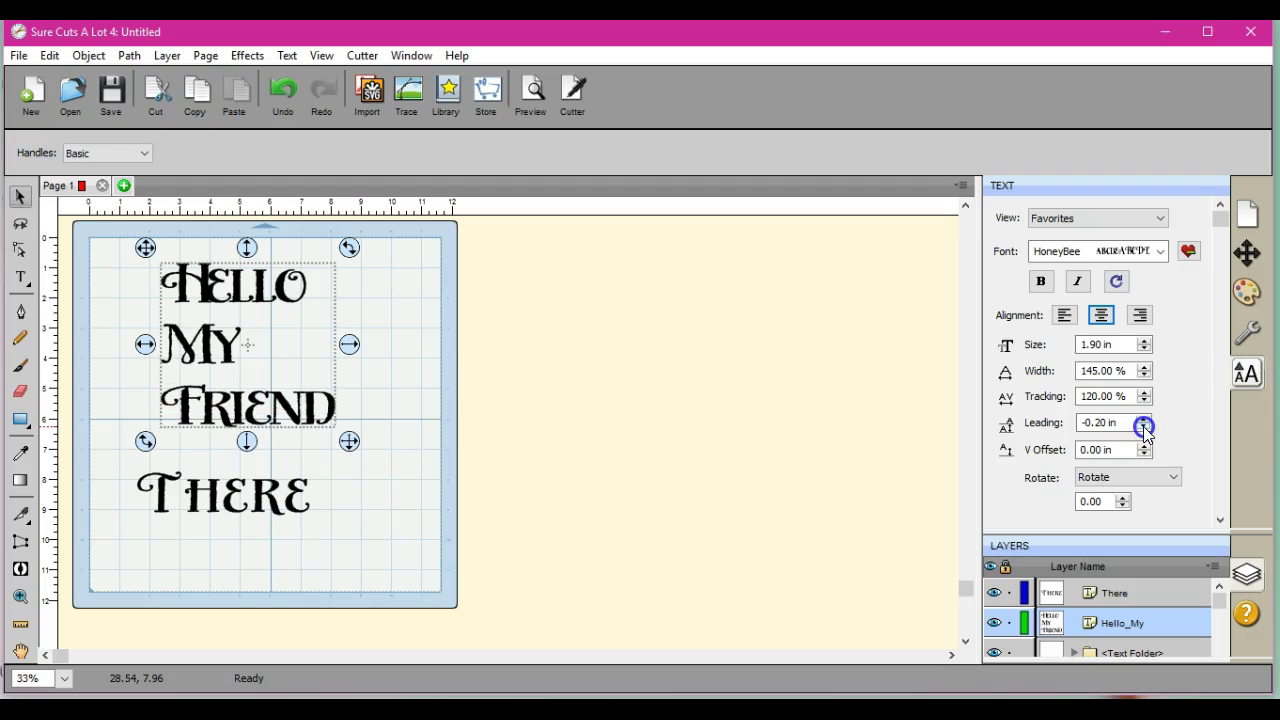
left_click(1143, 426)
left_click(1143, 426)
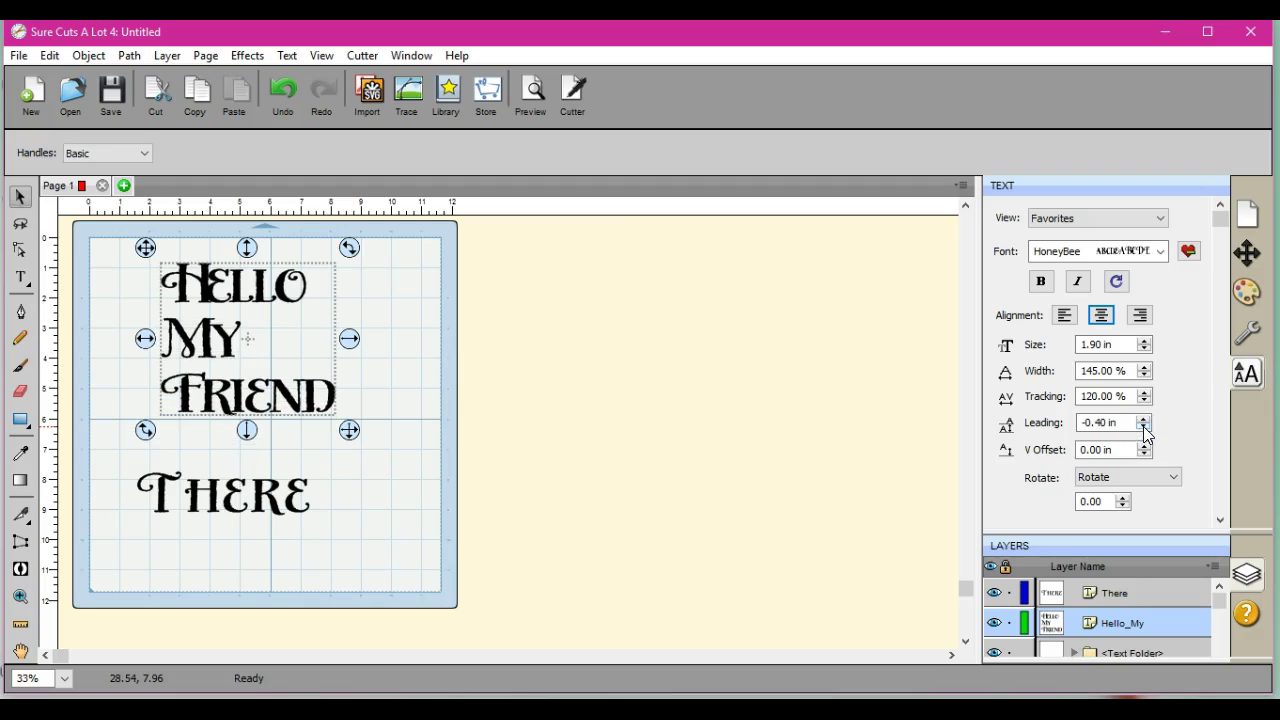
left_click(1143, 426)
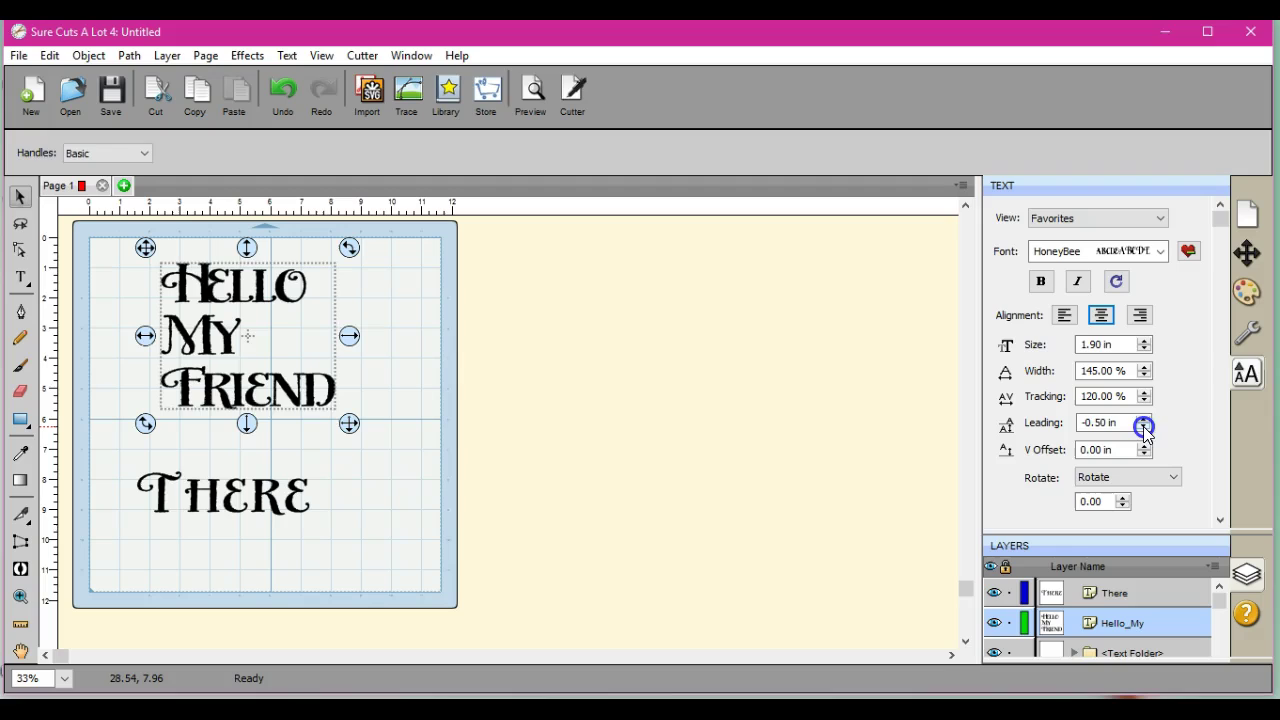
left_click(1143, 426)
left_click(1143, 426)
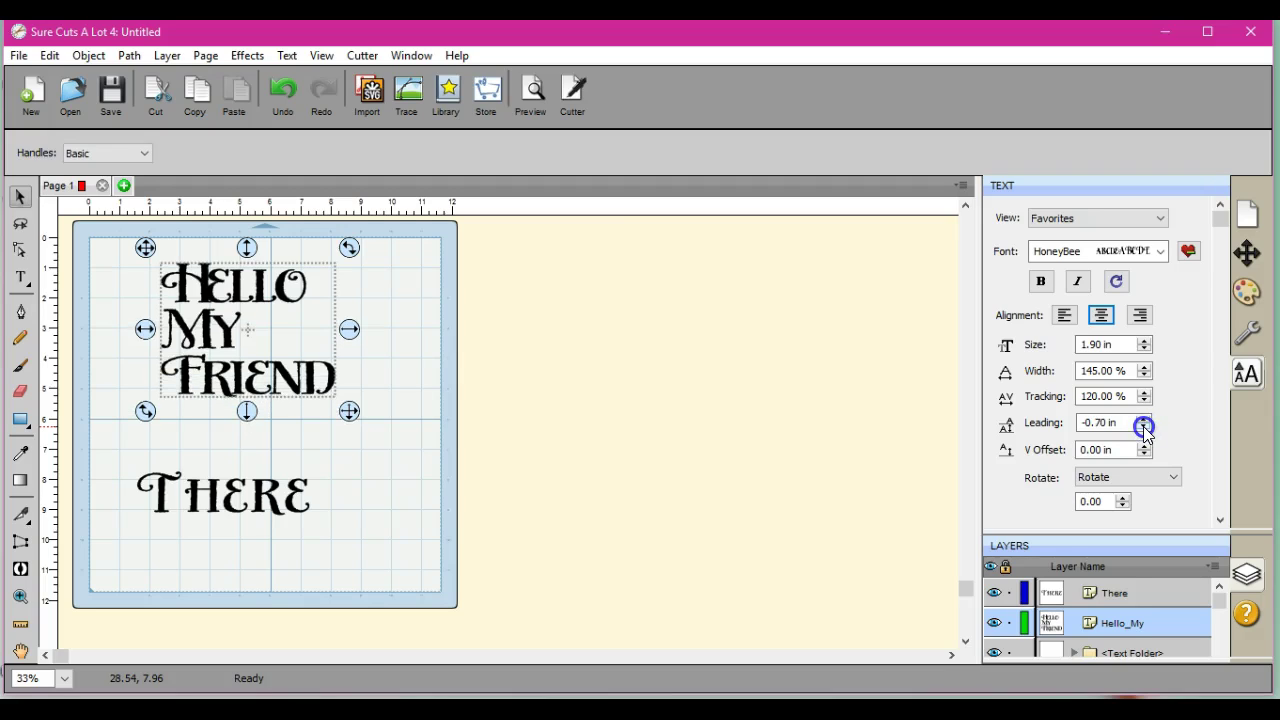
left_click(1143, 426)
left_click(1143, 426)
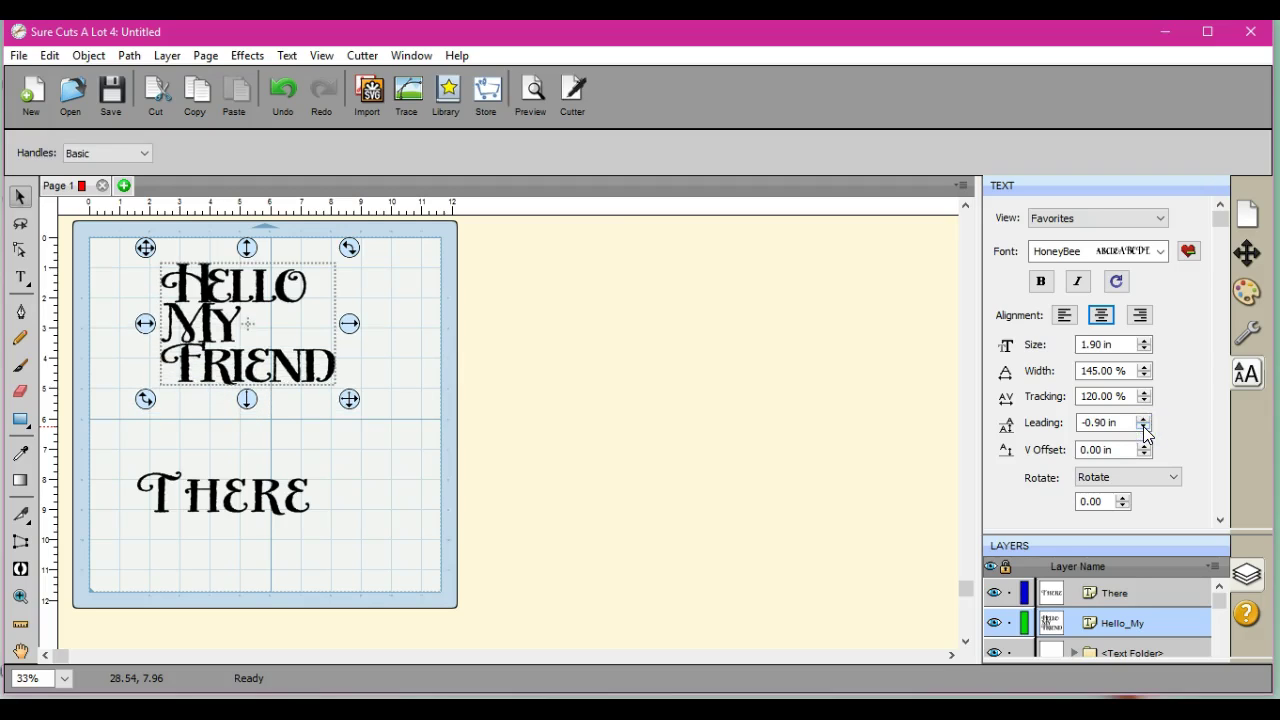
left_click(1144, 419)
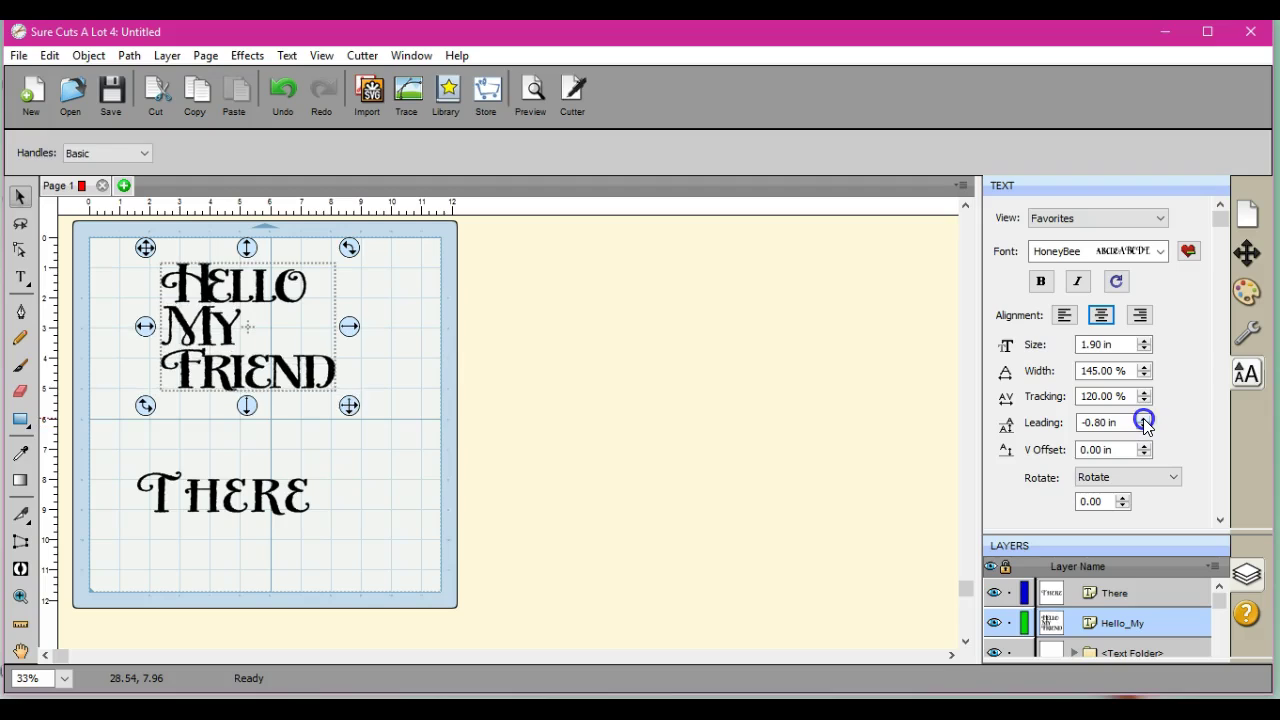
left_click(1144, 419)
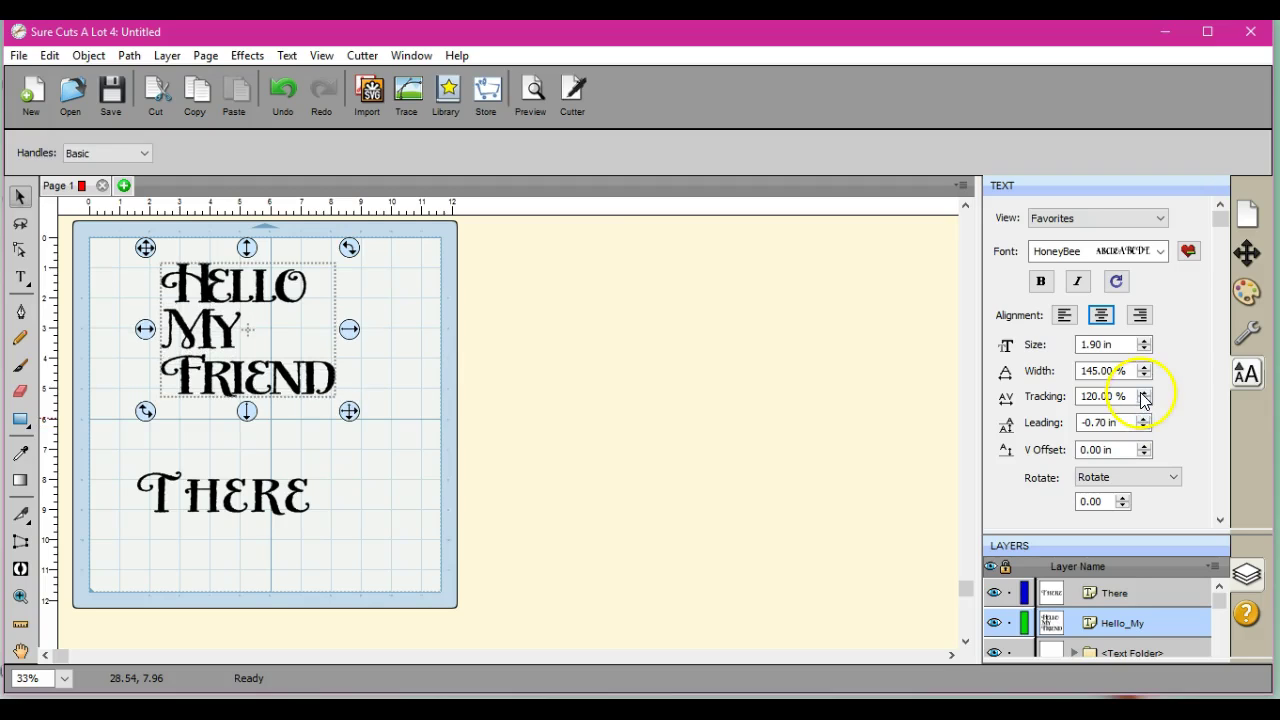
left_click(1144, 392)
left_click(1144, 392)
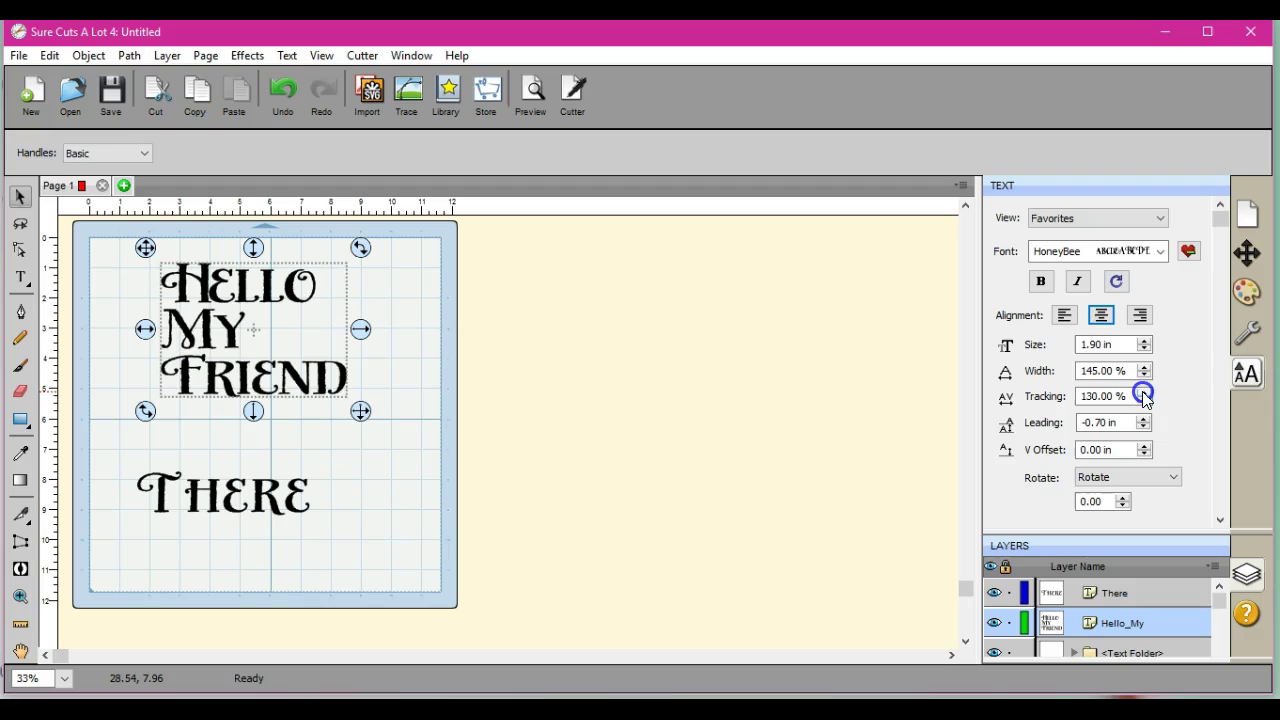
left_click(1144, 392)
left_click(1144, 344)
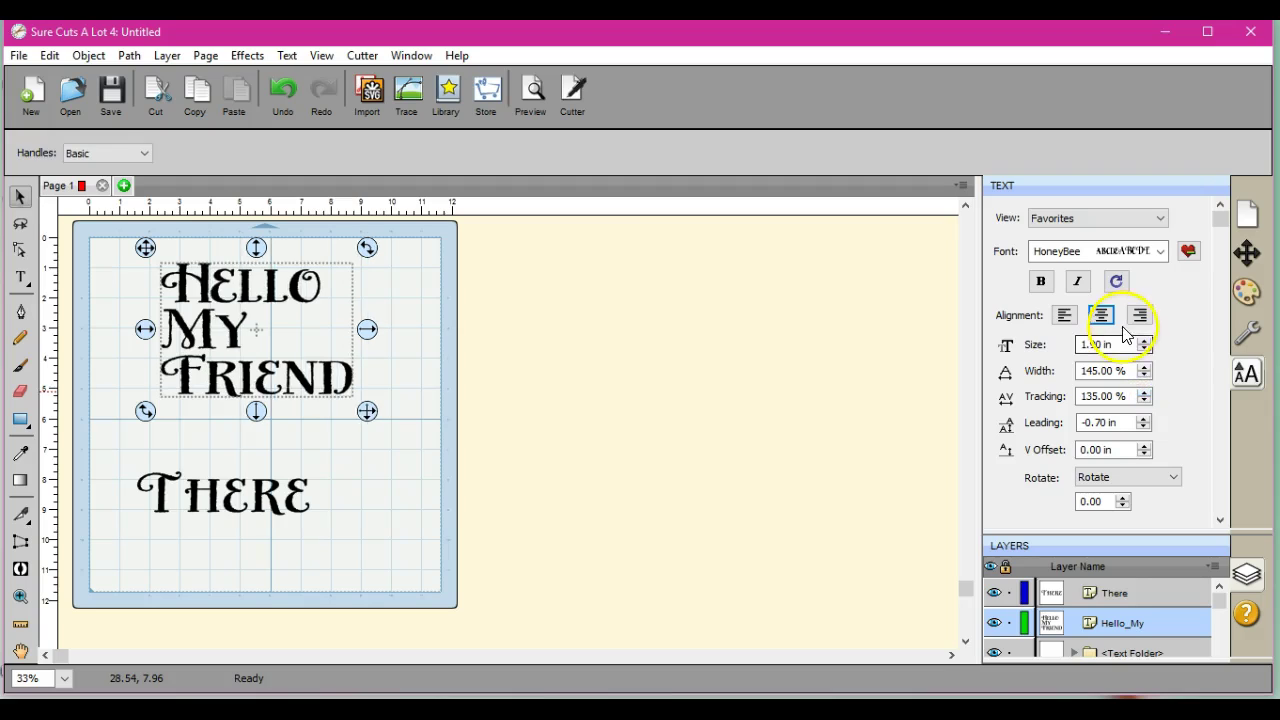
left_click(1144, 344)
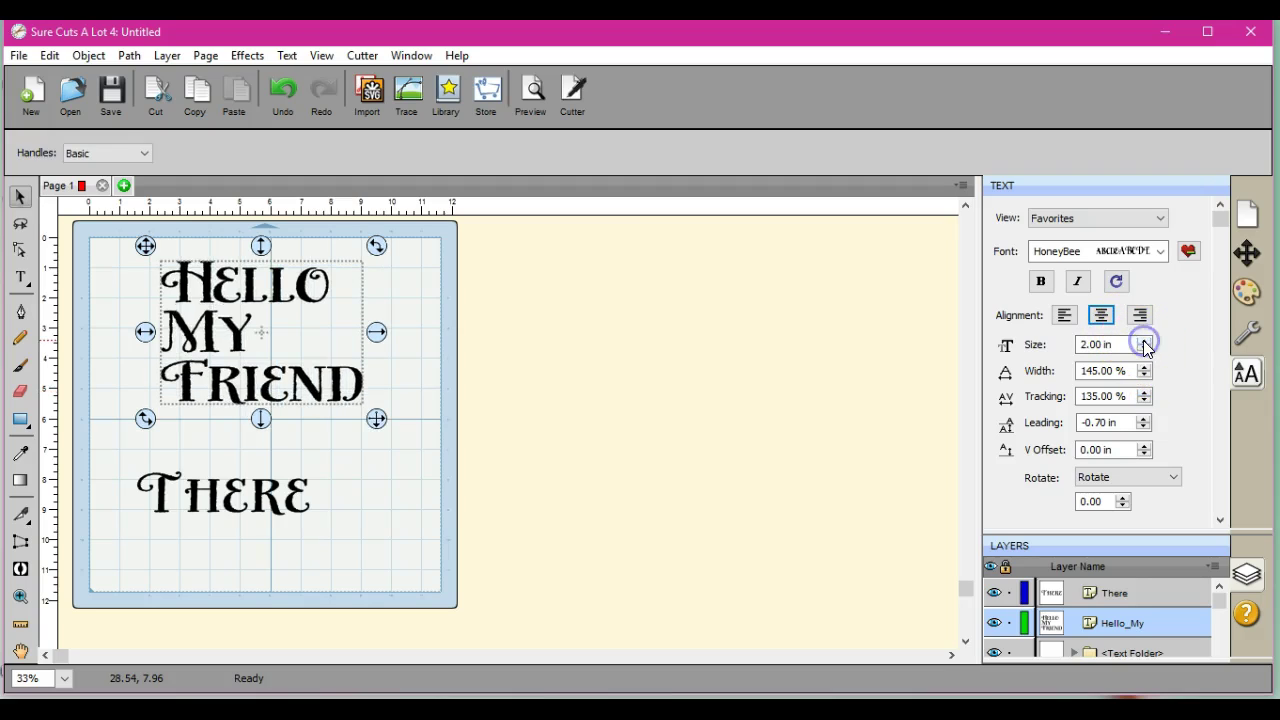
left_click(1144, 344)
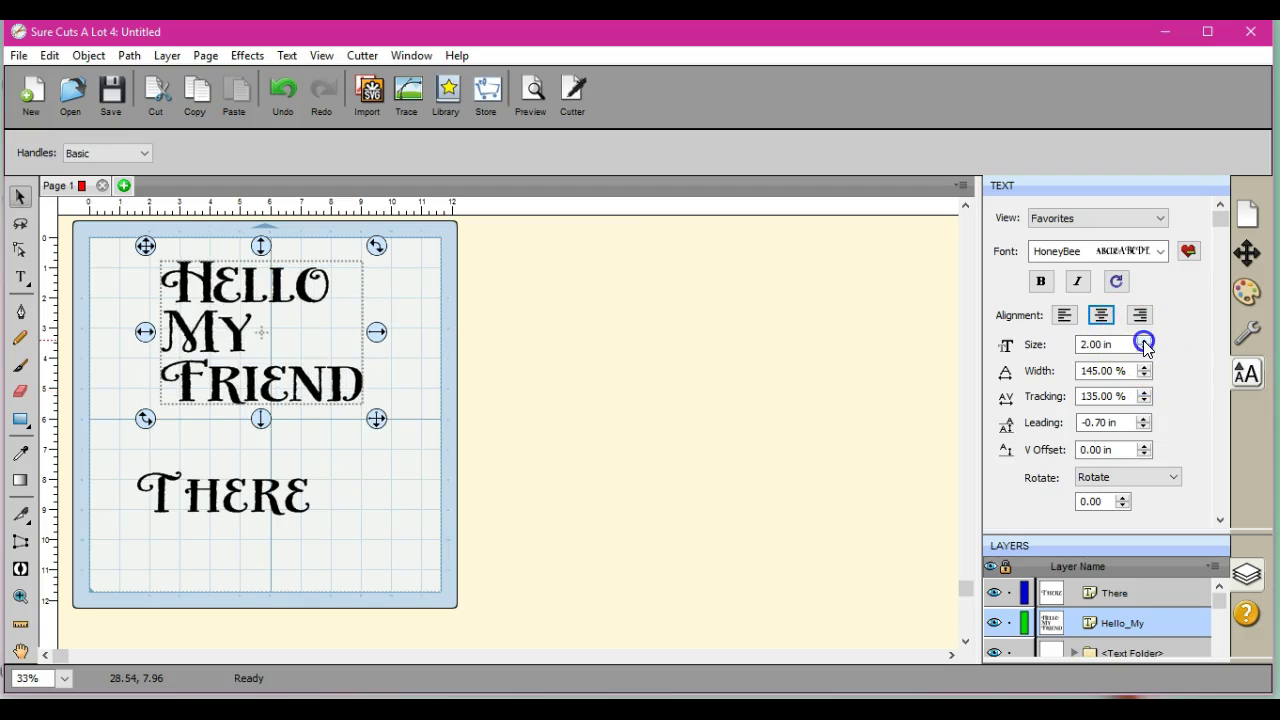
left_click(1144, 447)
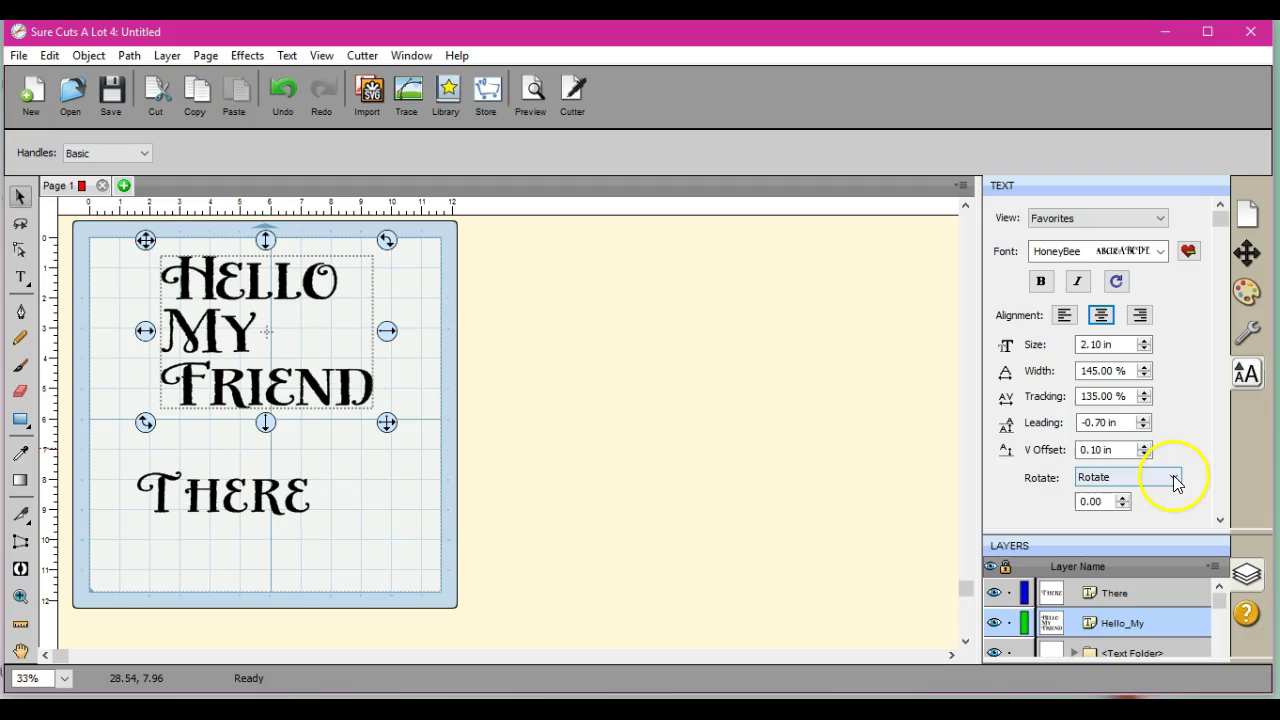
left_click(1172, 477)
left_click(1170, 494)
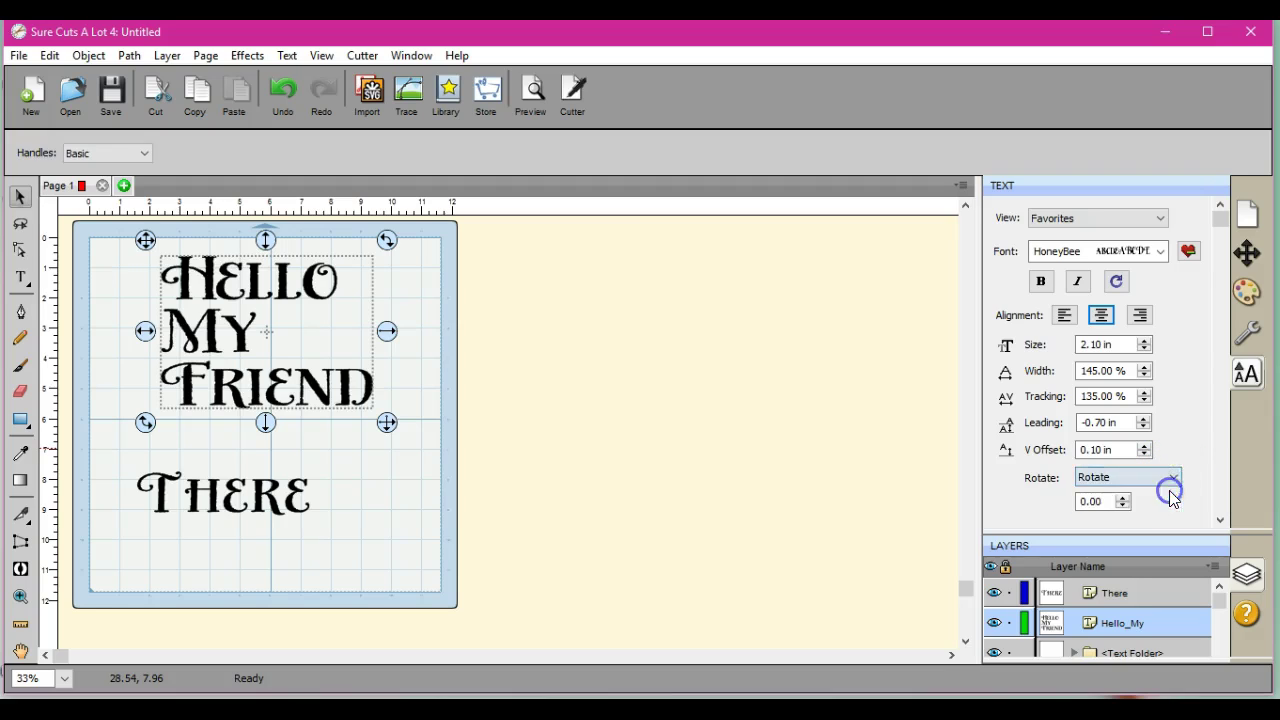
left_click(1123, 498)
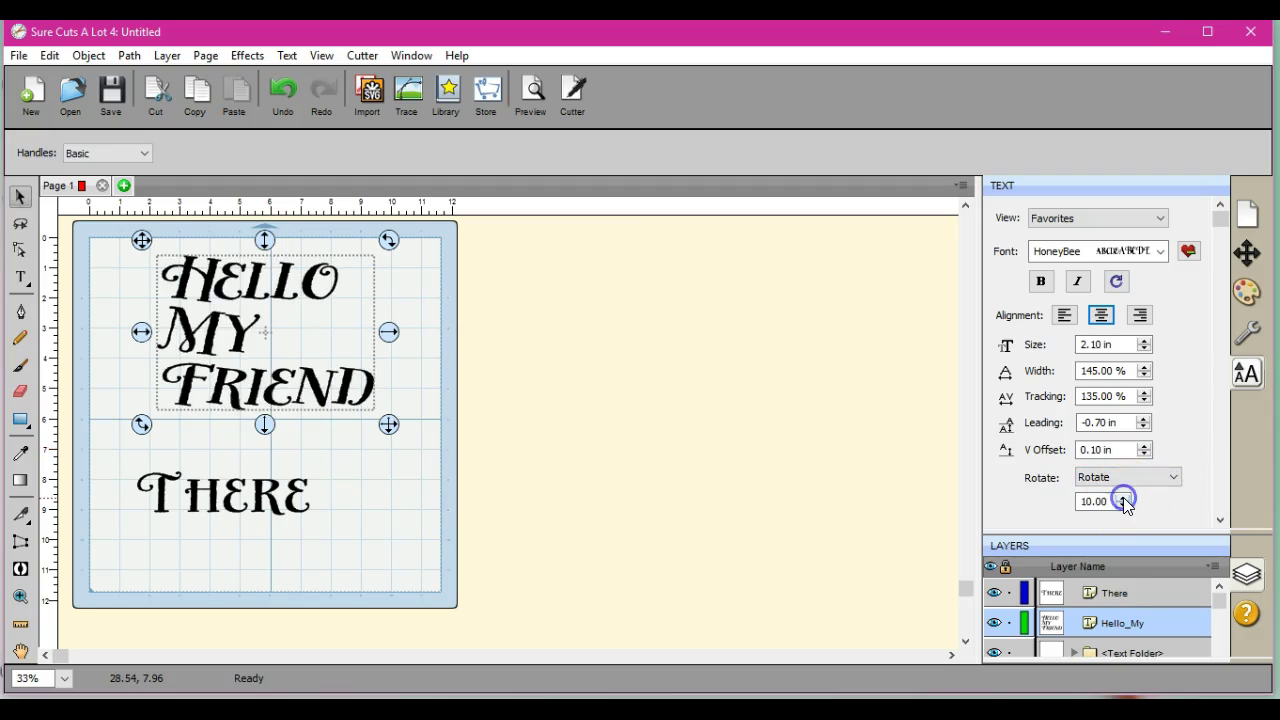
left_click(1123, 498)
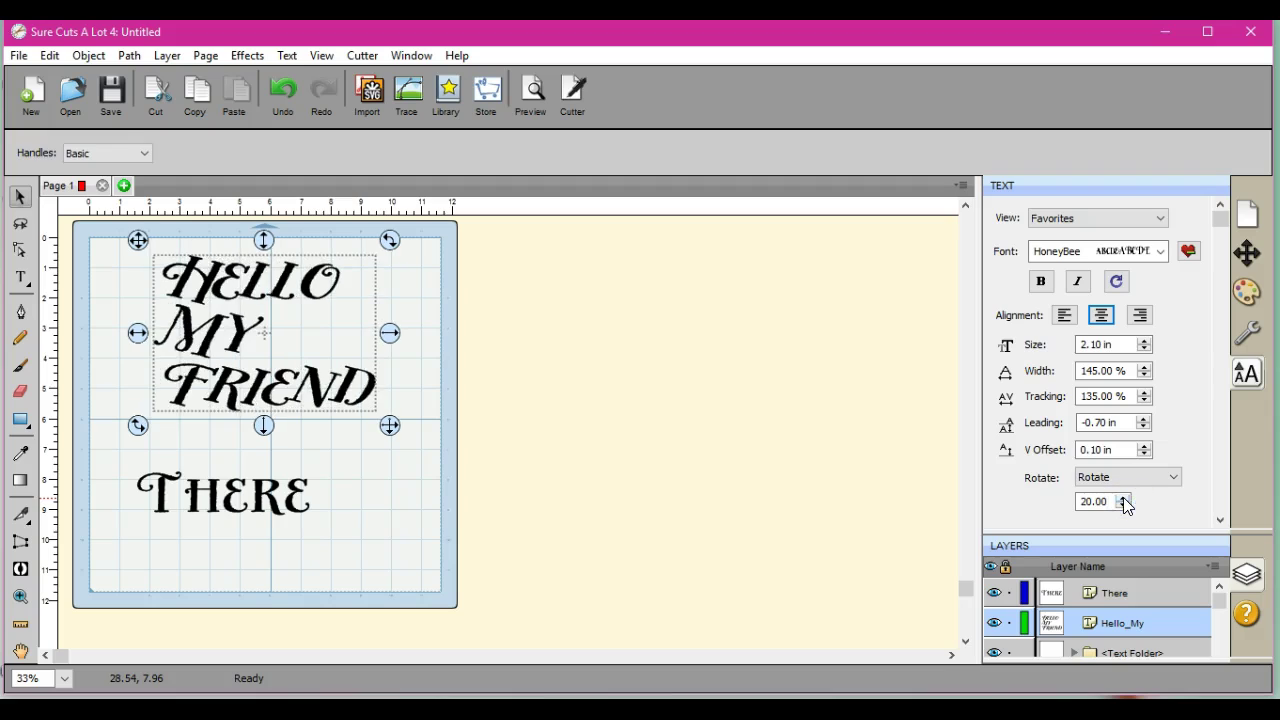
left_click(1123, 508)
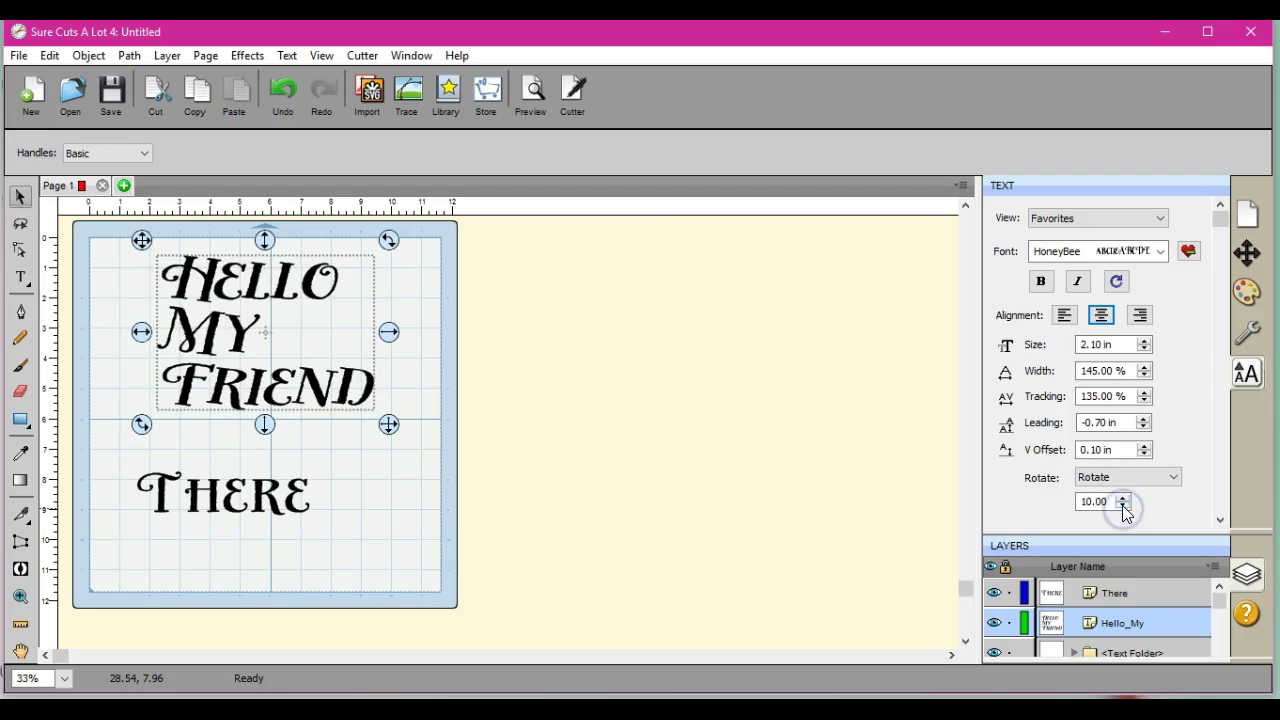
left_click(1123, 508)
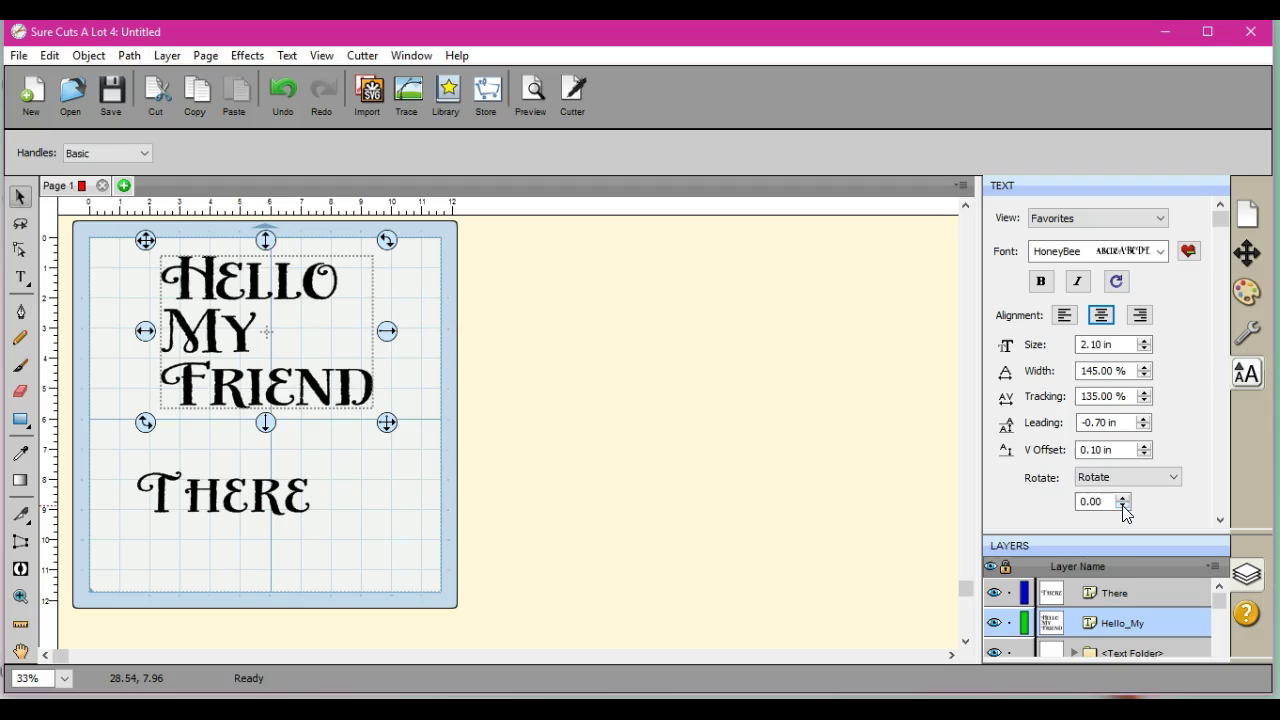
left_click(1172, 477)
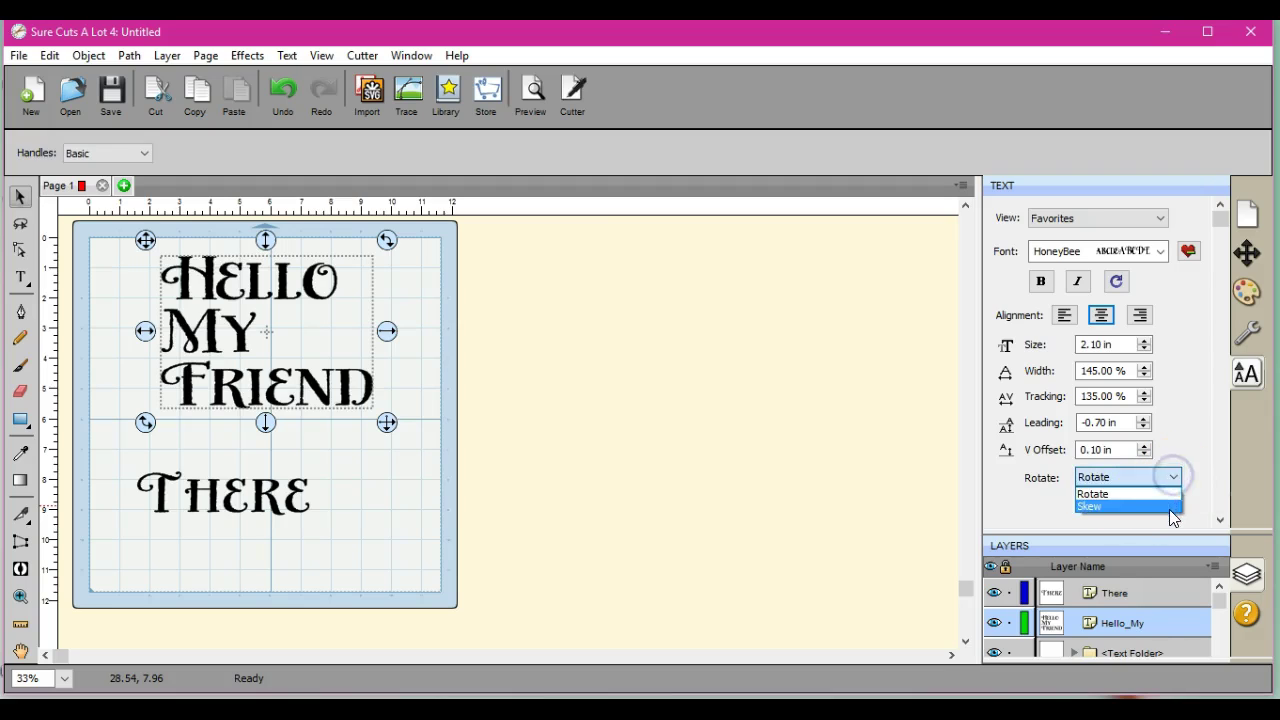
left_click(1170, 507)
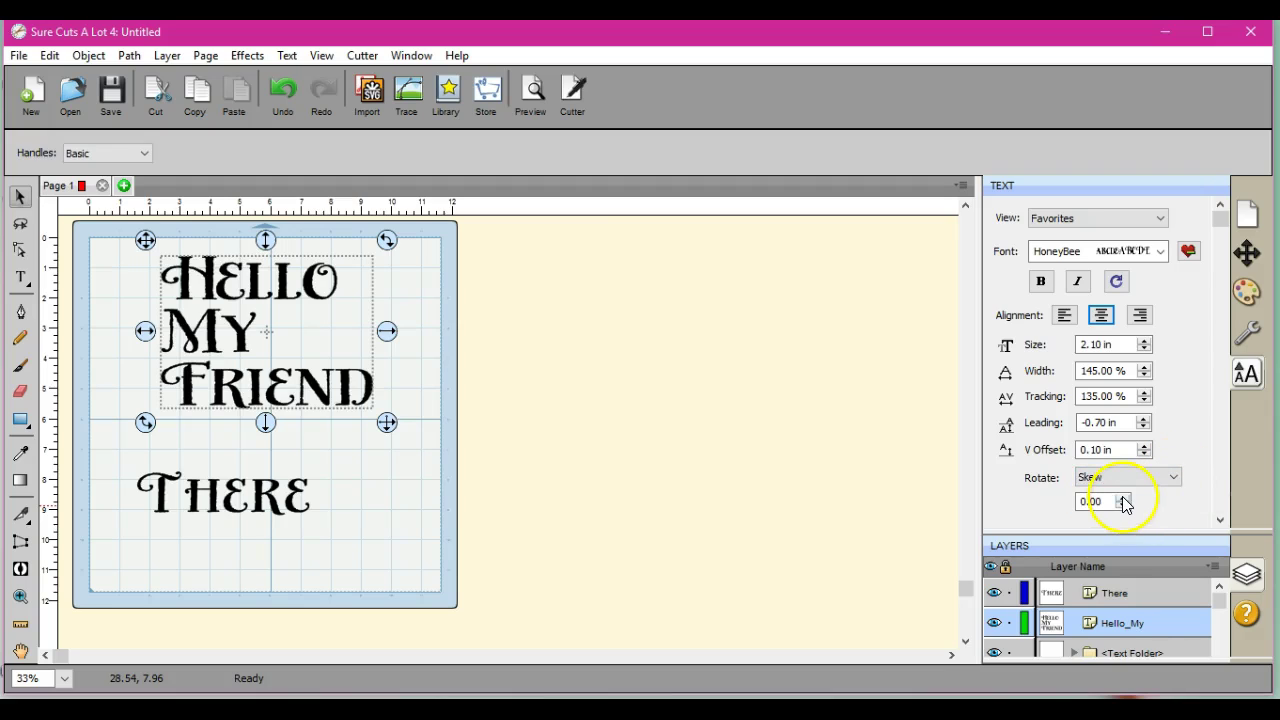
left_click(1123, 497)
left_click(1123, 497)
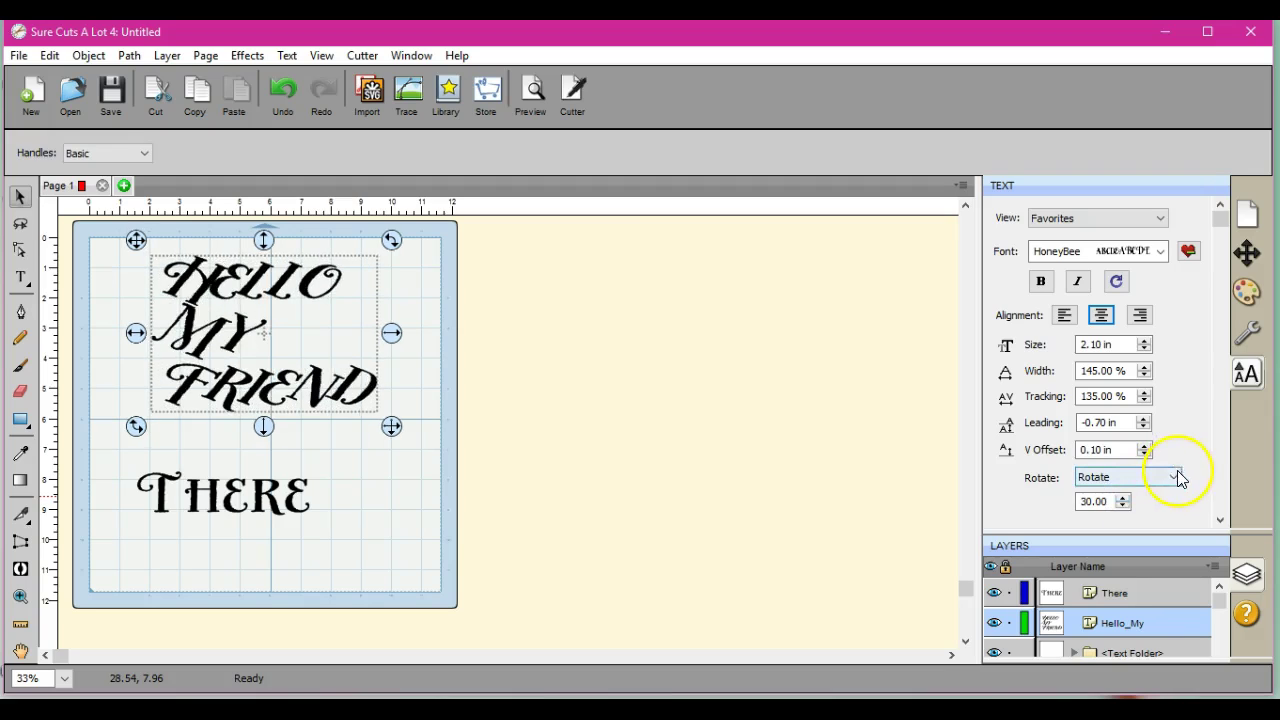
left_click(1176, 477)
left_click(1166, 506)
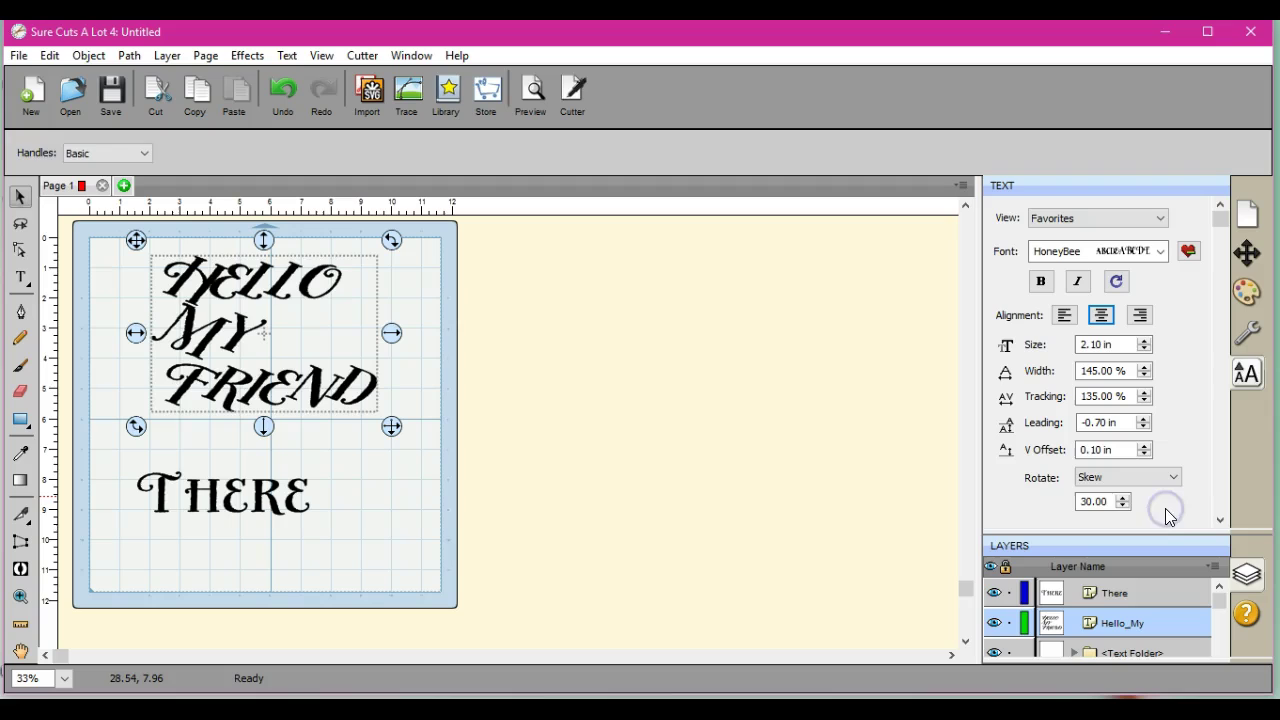
left_click(1123, 506)
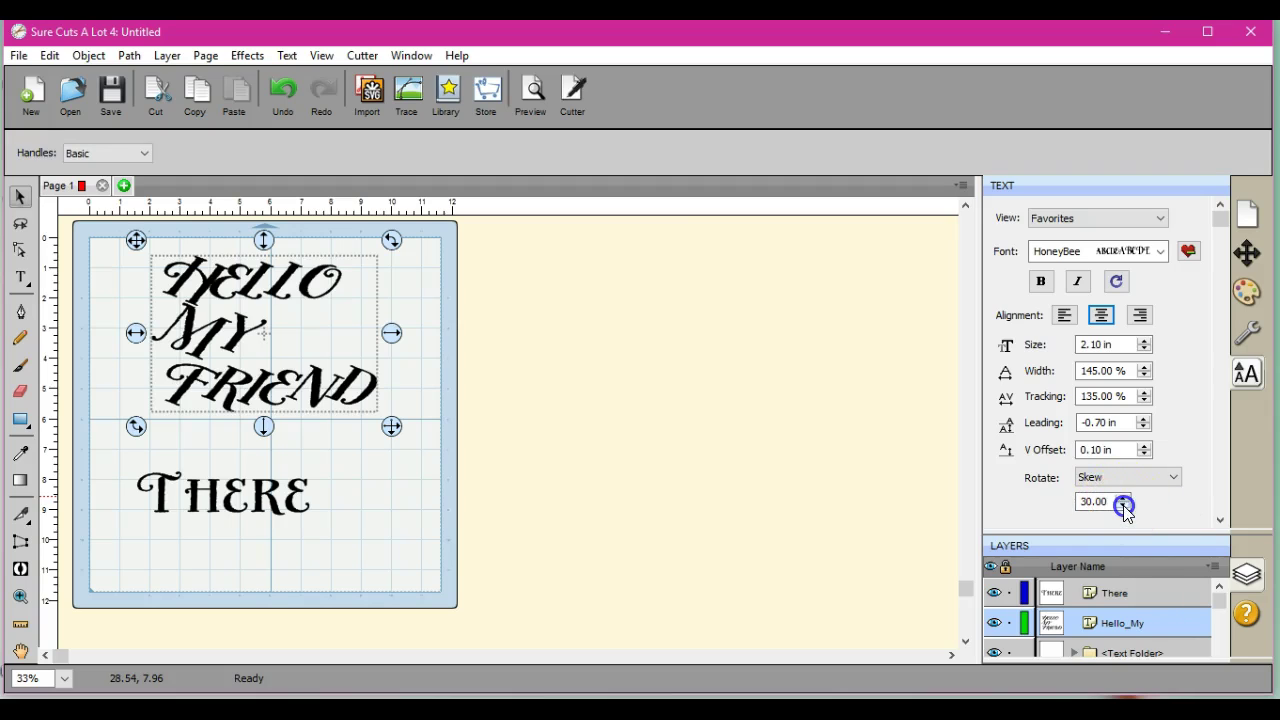
left_click(1123, 506)
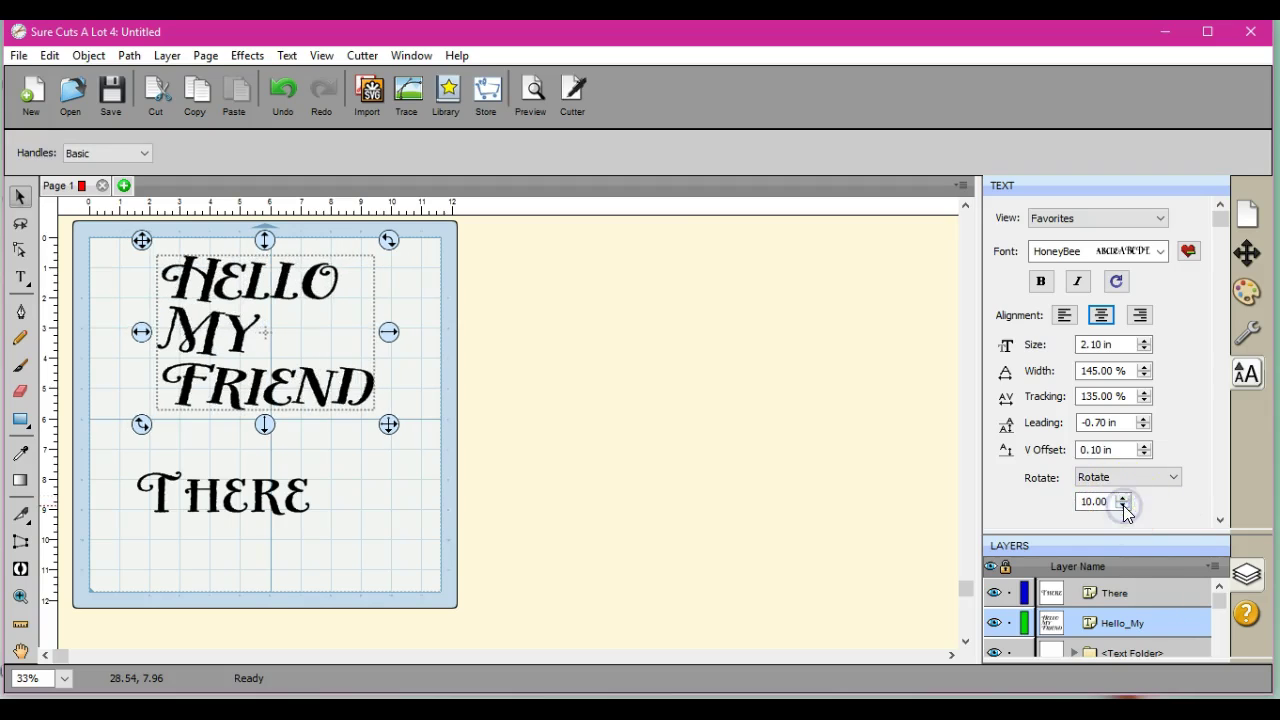
left_click(1123, 506)
left_click(1166, 477)
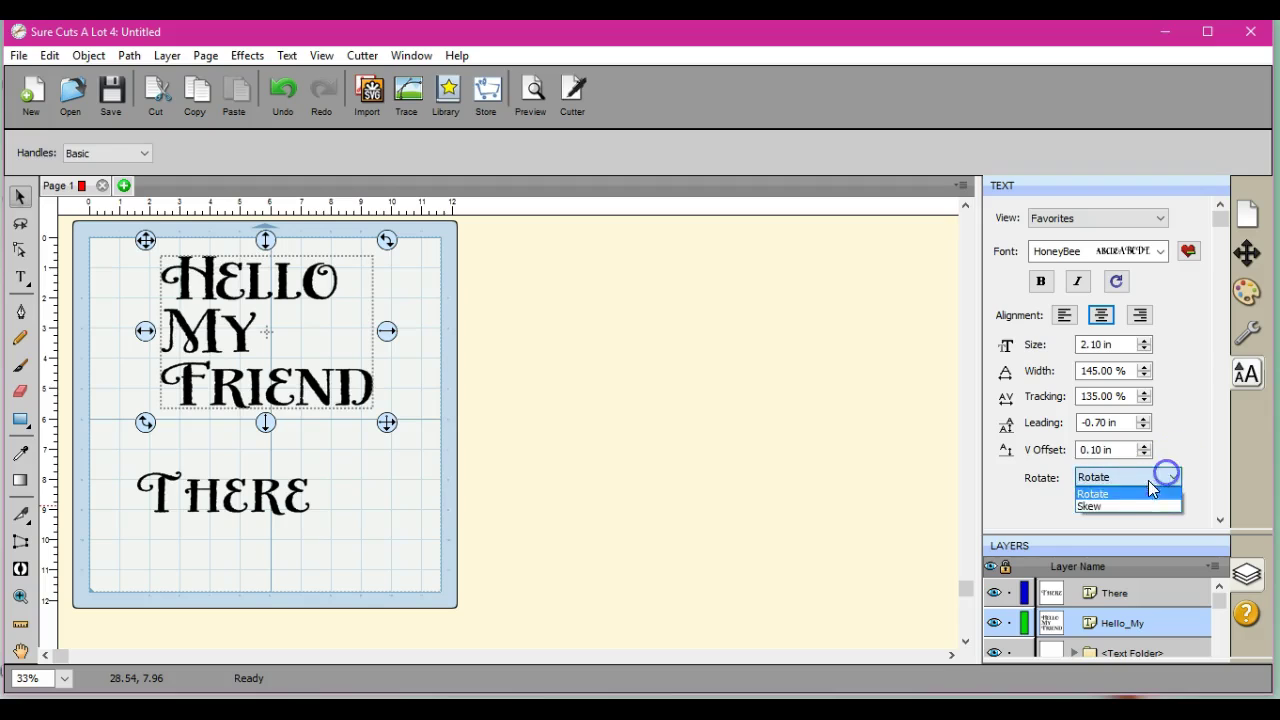
left_click(1128, 507)
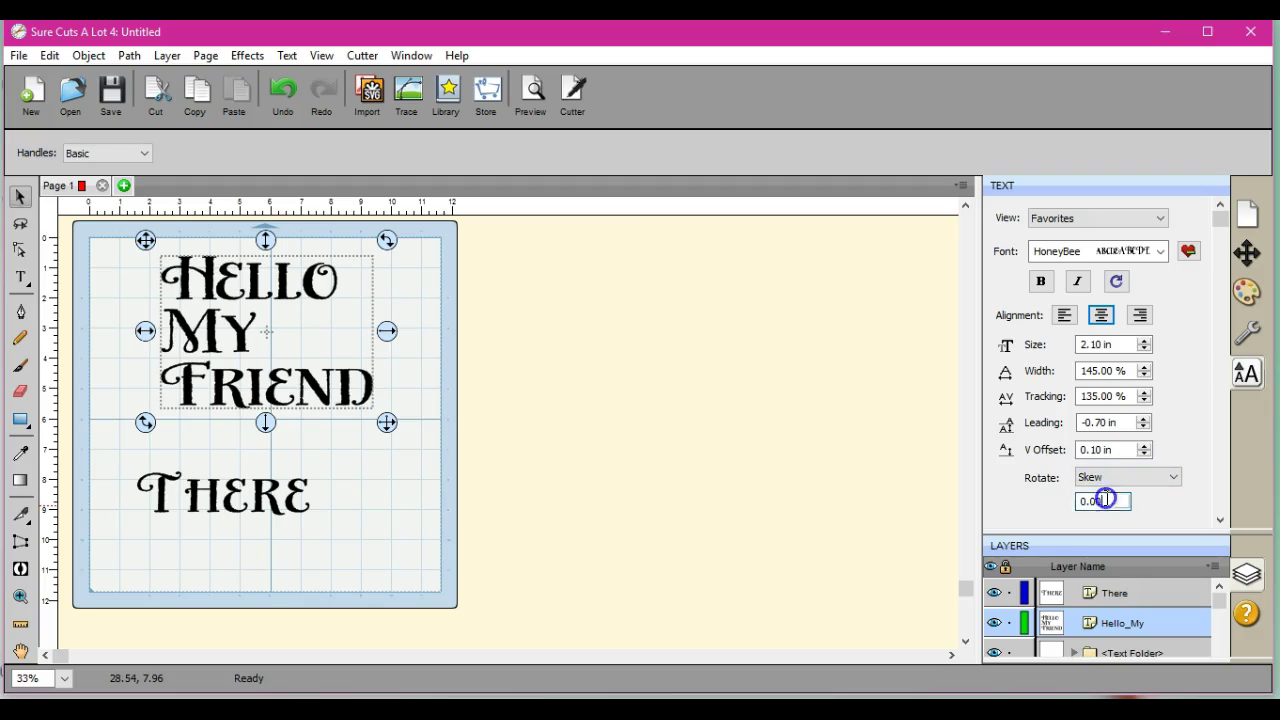
left_click(1068, 505)
type("90")
key("Return")
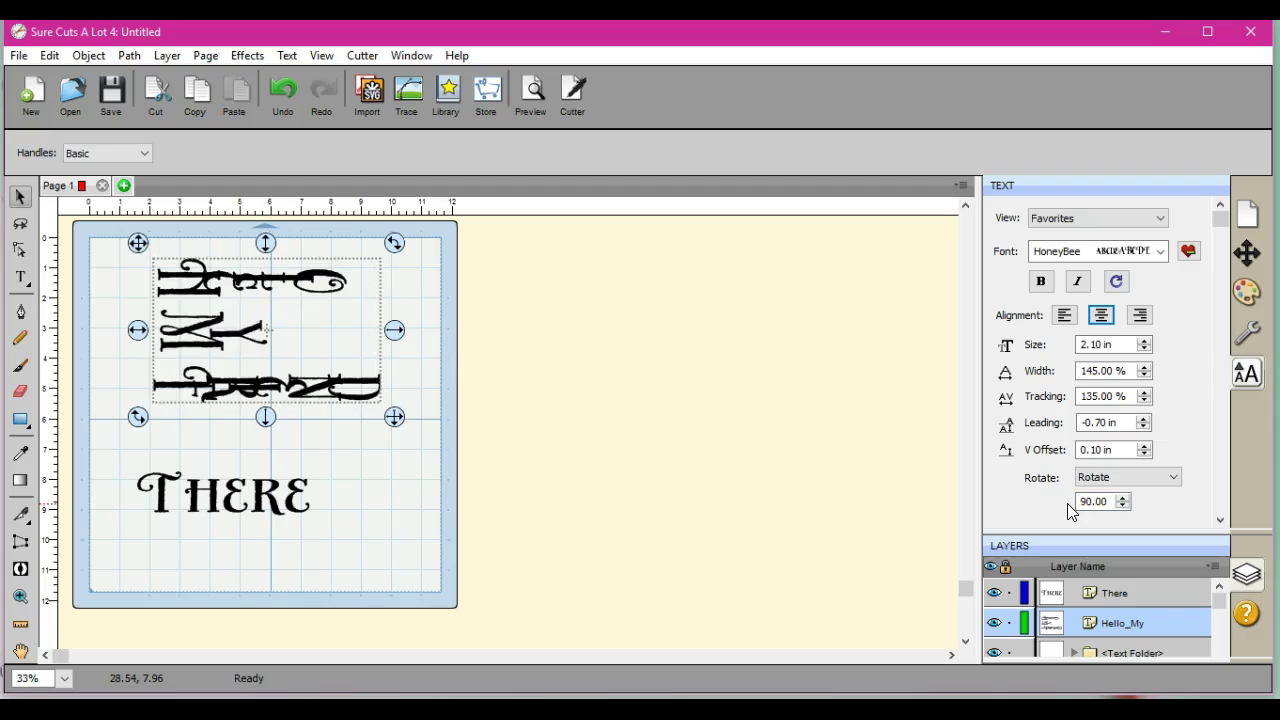
left_click(1158, 478)
left_click(1150, 506)
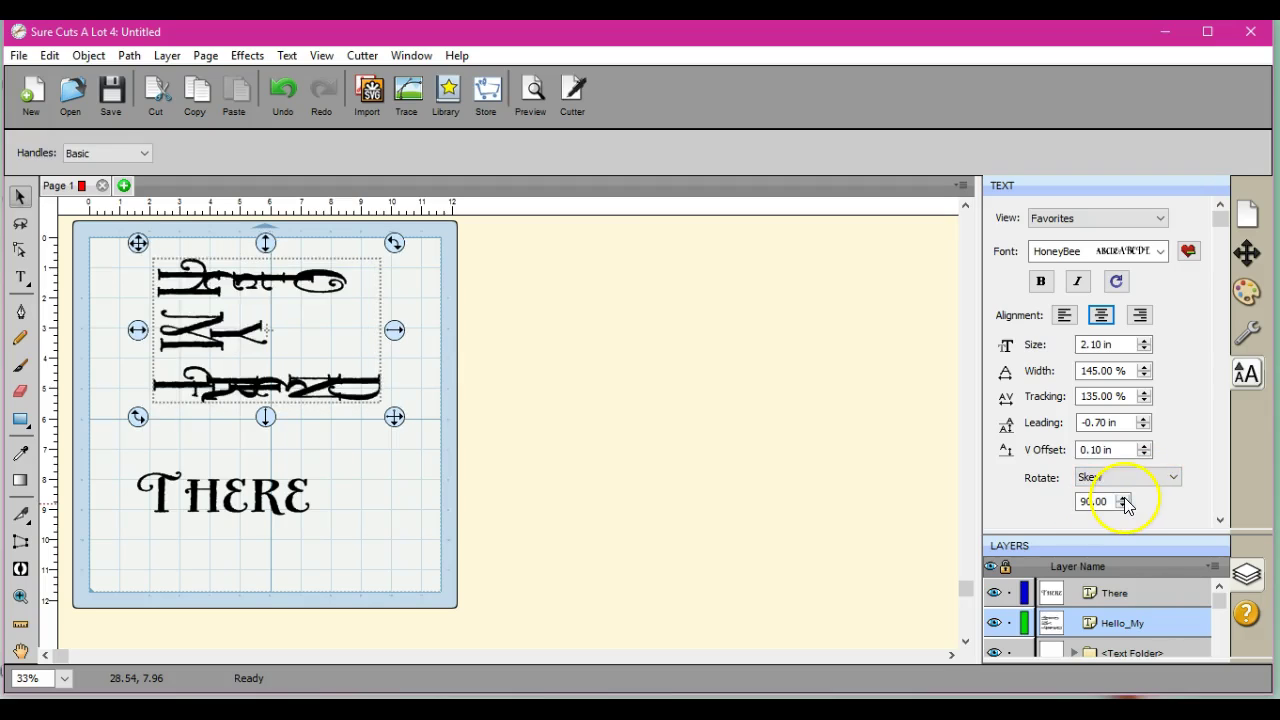
left_click(1124, 504)
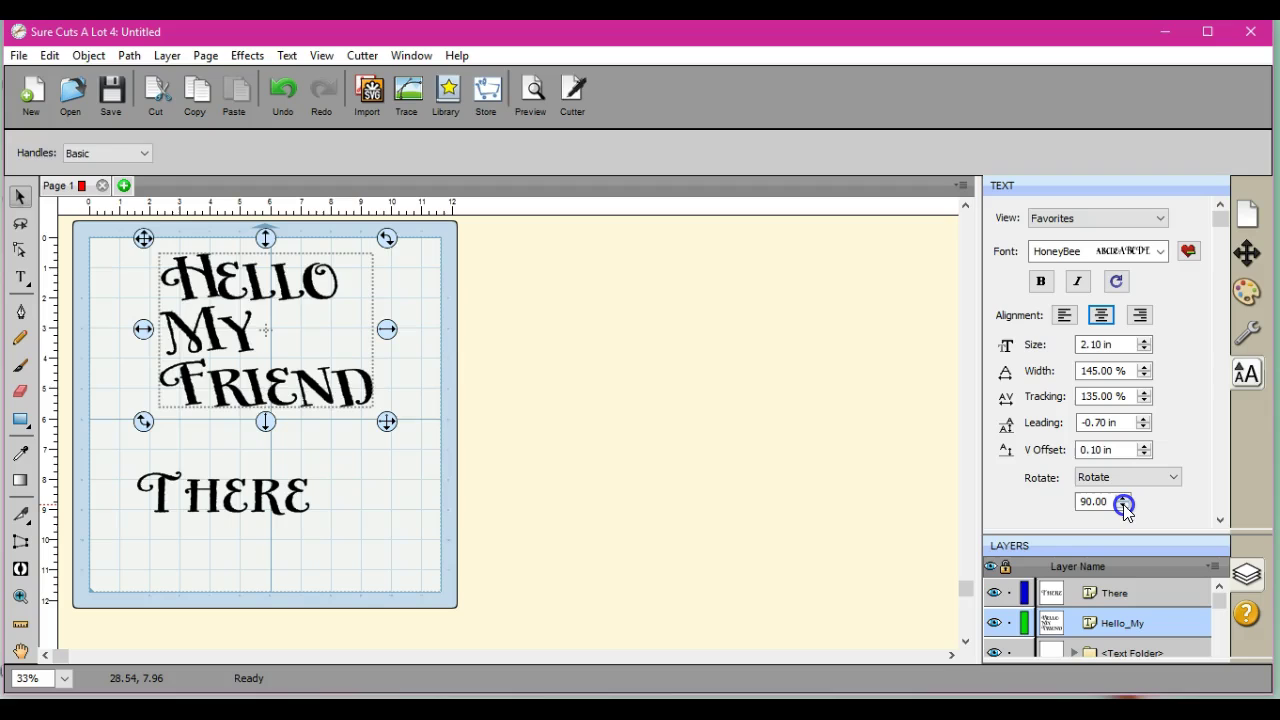
left_click(1123, 504)
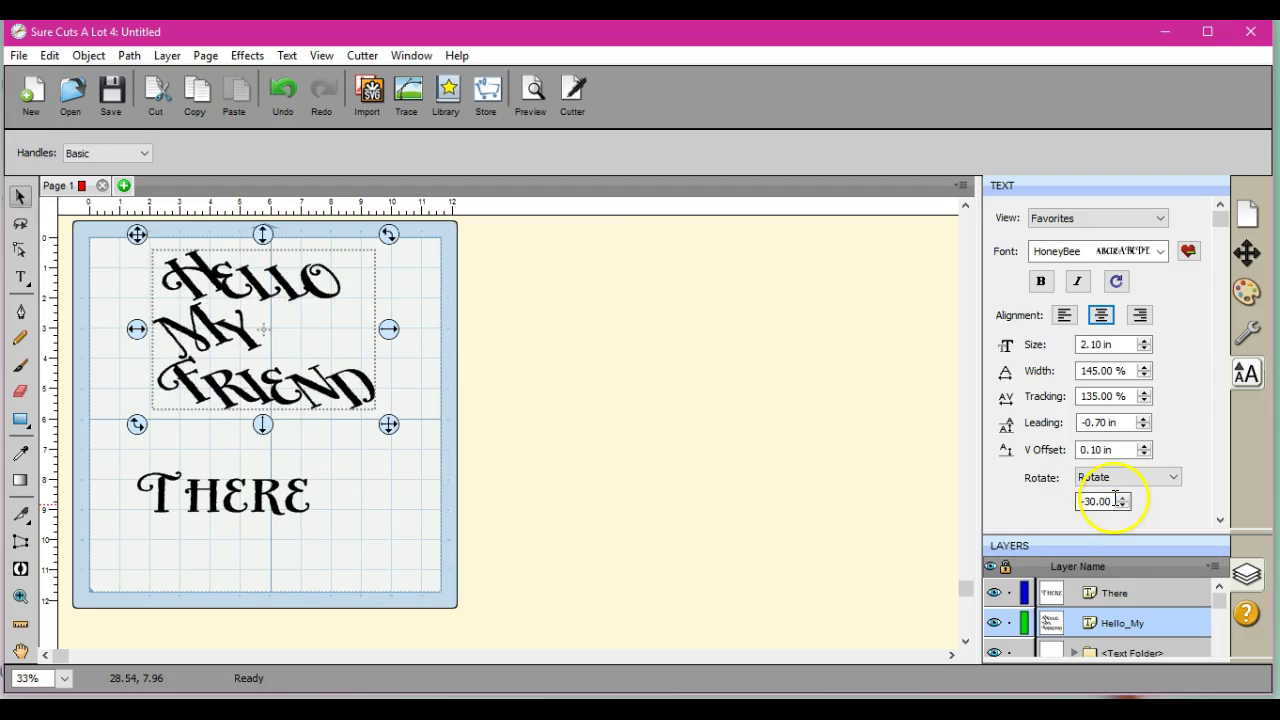
left_click(1123, 504)
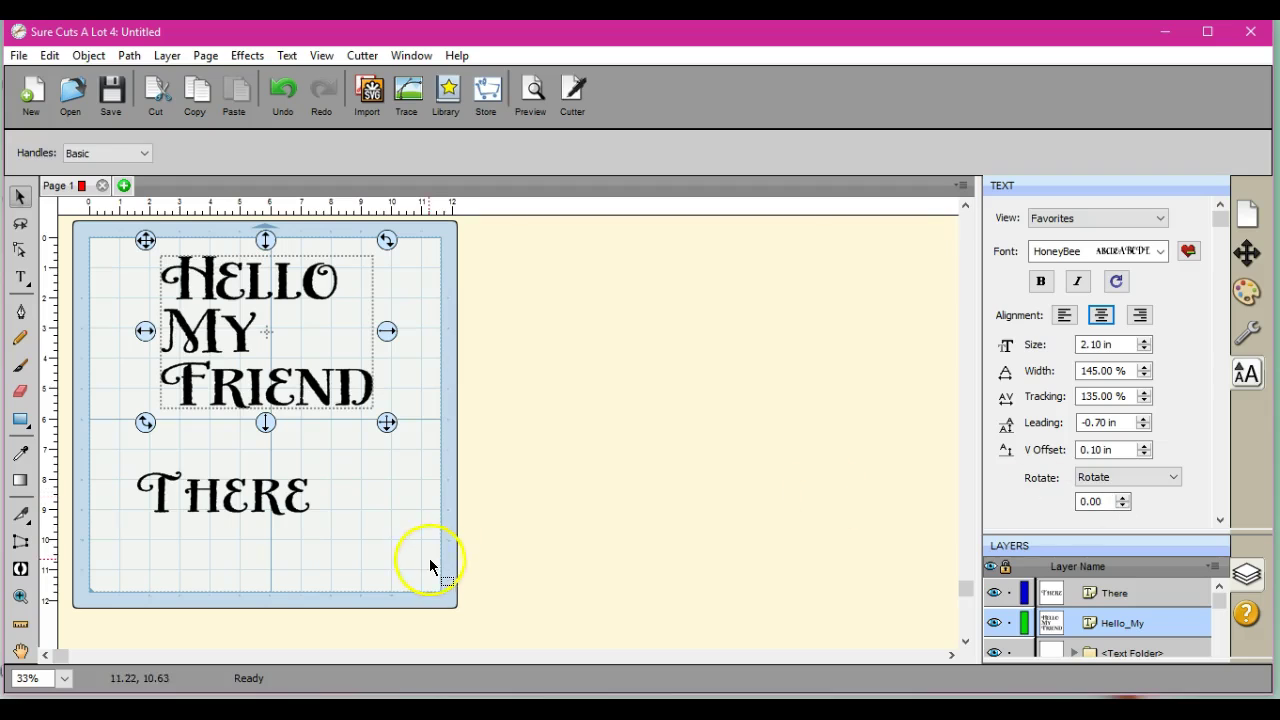
Step: Move There up beneath Hello My Friend and tilt it upward to about 336 degrees
left_click(225, 498)
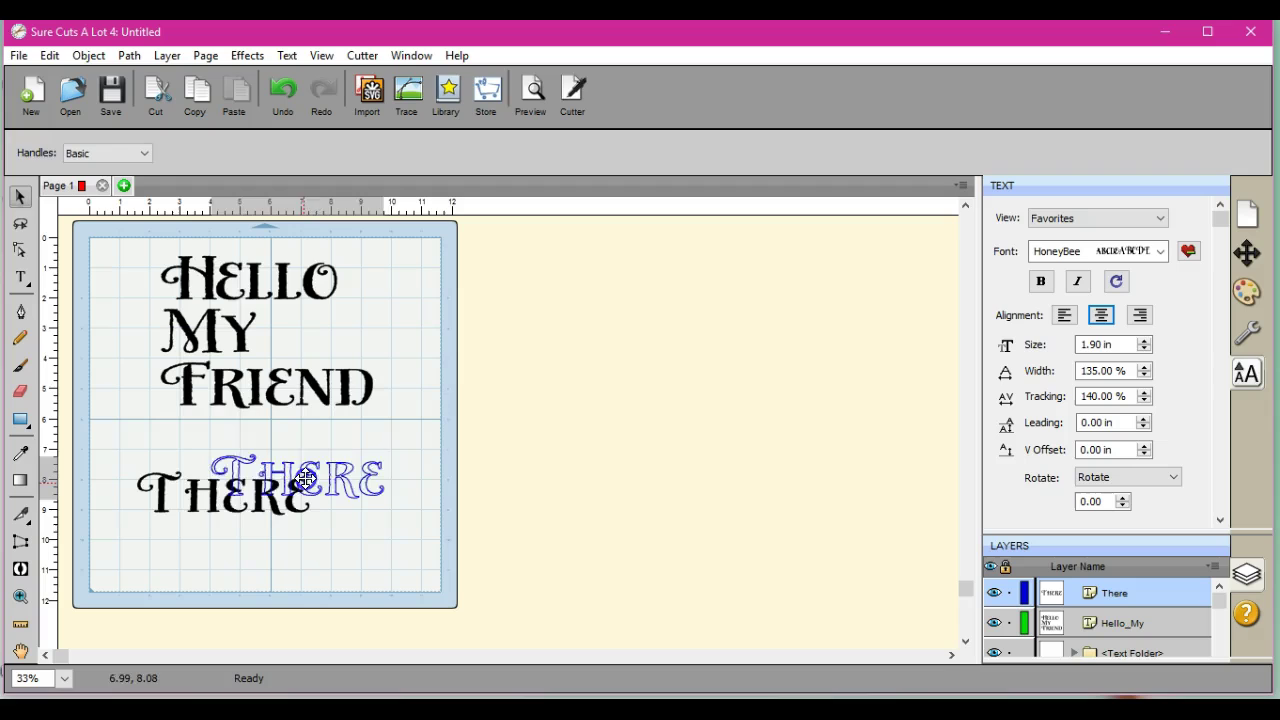
left_click_drag(306, 479, 308, 480)
left_click_drag(410, 425, 383, 397)
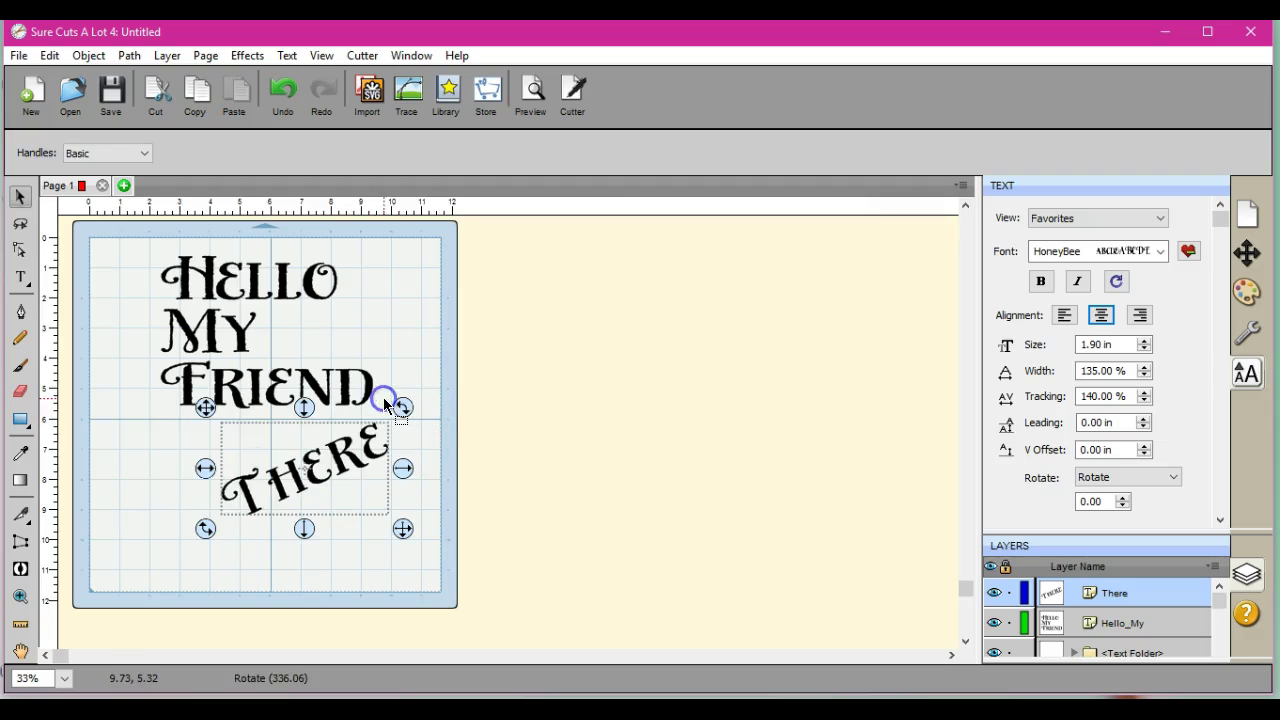
Step: Set There's letter width to 155% and its tracking to 125%
left_click(1144, 375)
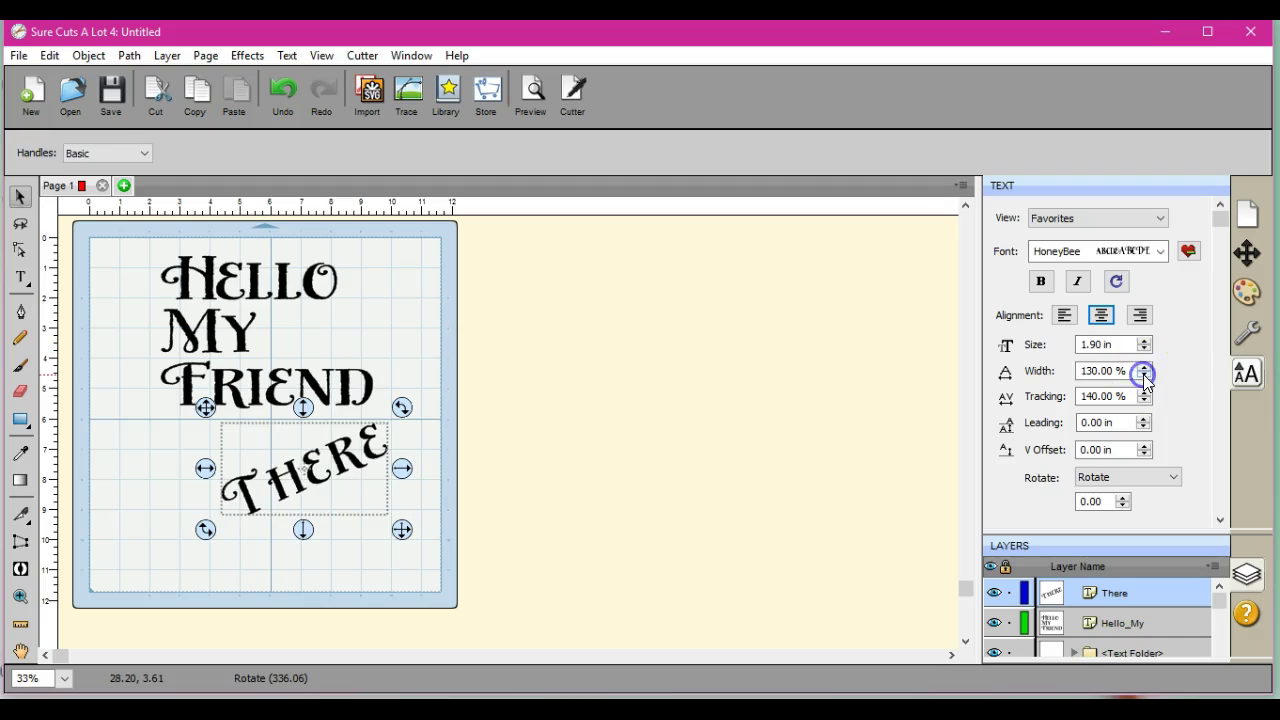
left_click(1144, 375)
left_click(1144, 375)
left_click(1144, 375)
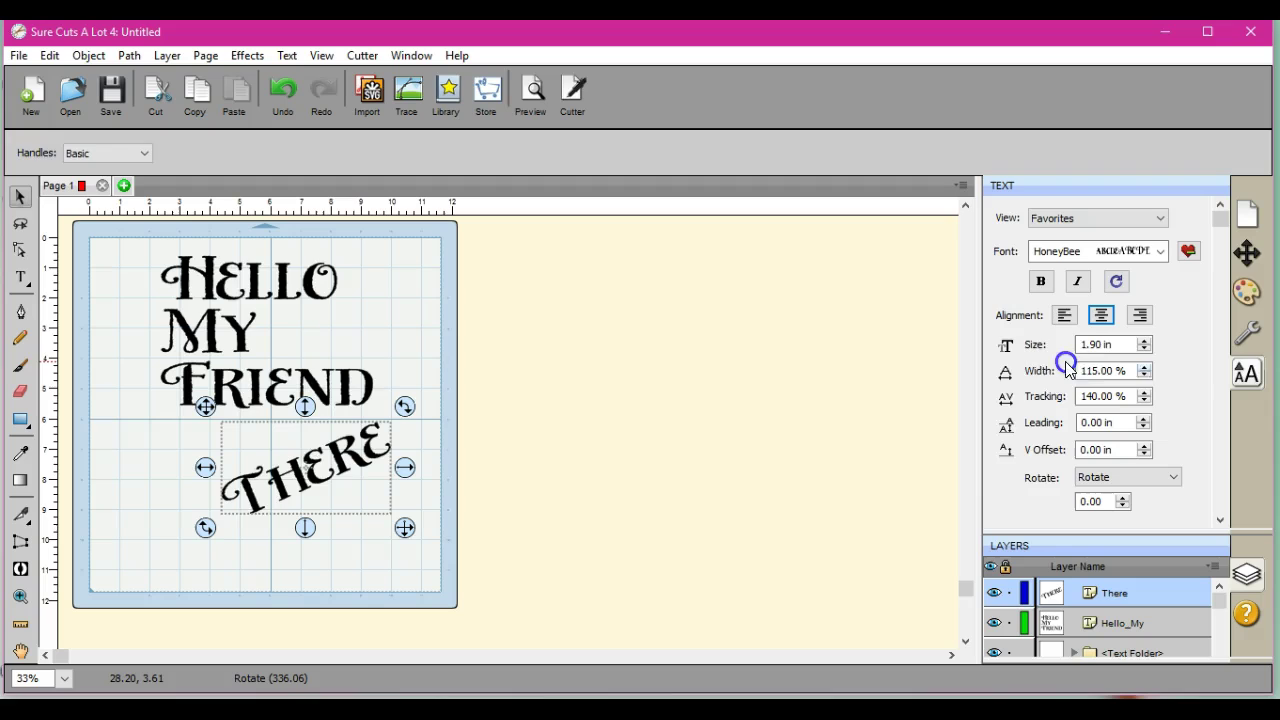
left_click(1144, 366)
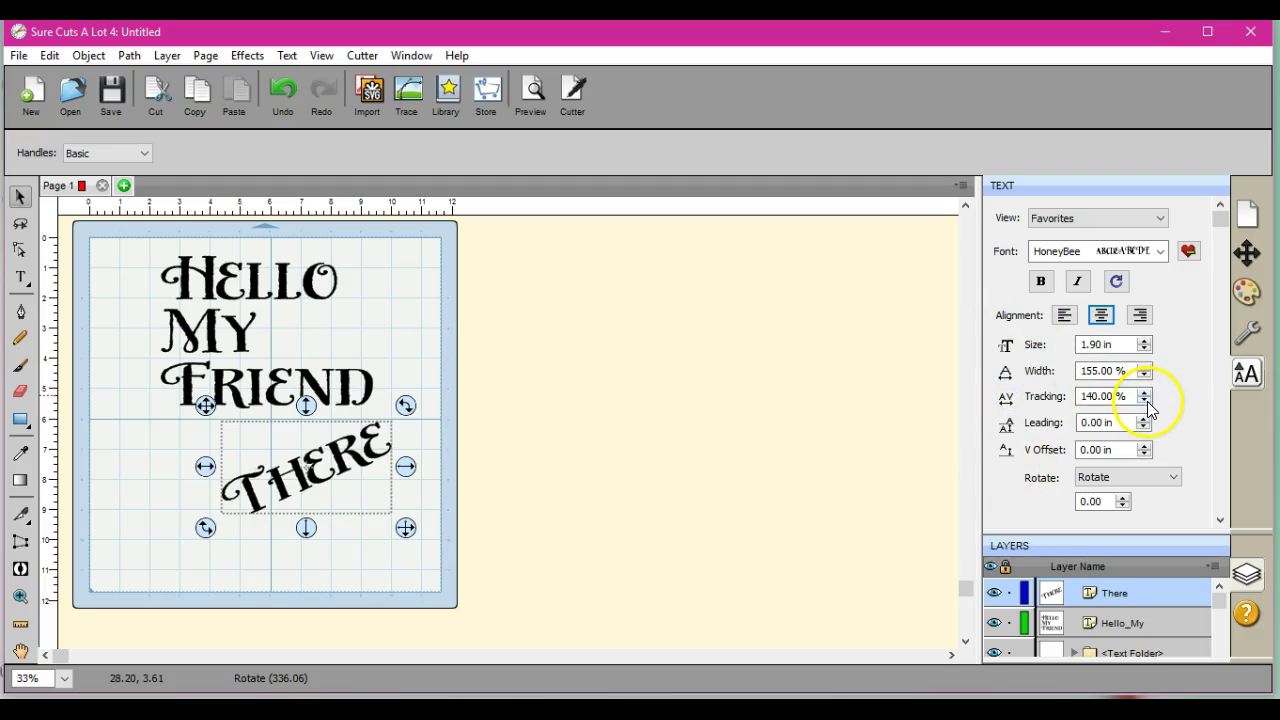
left_click(1144, 401)
left_click(1144, 401)
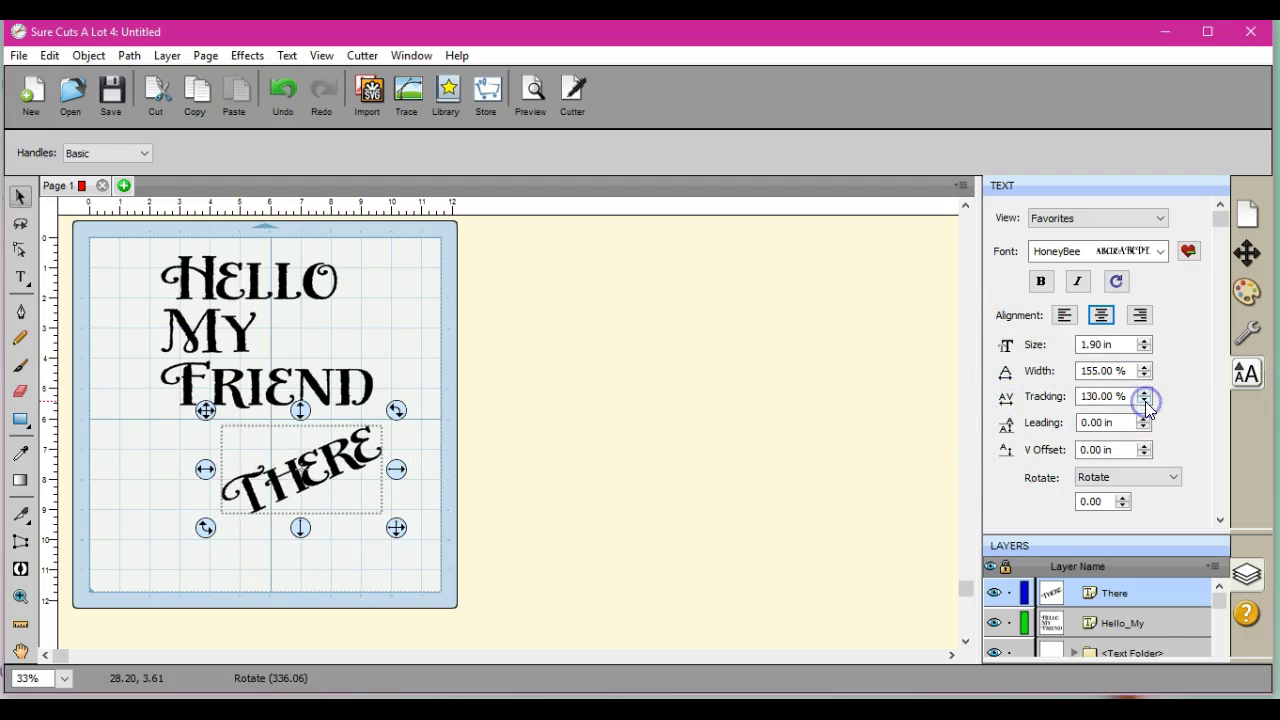
left_click(1144, 401)
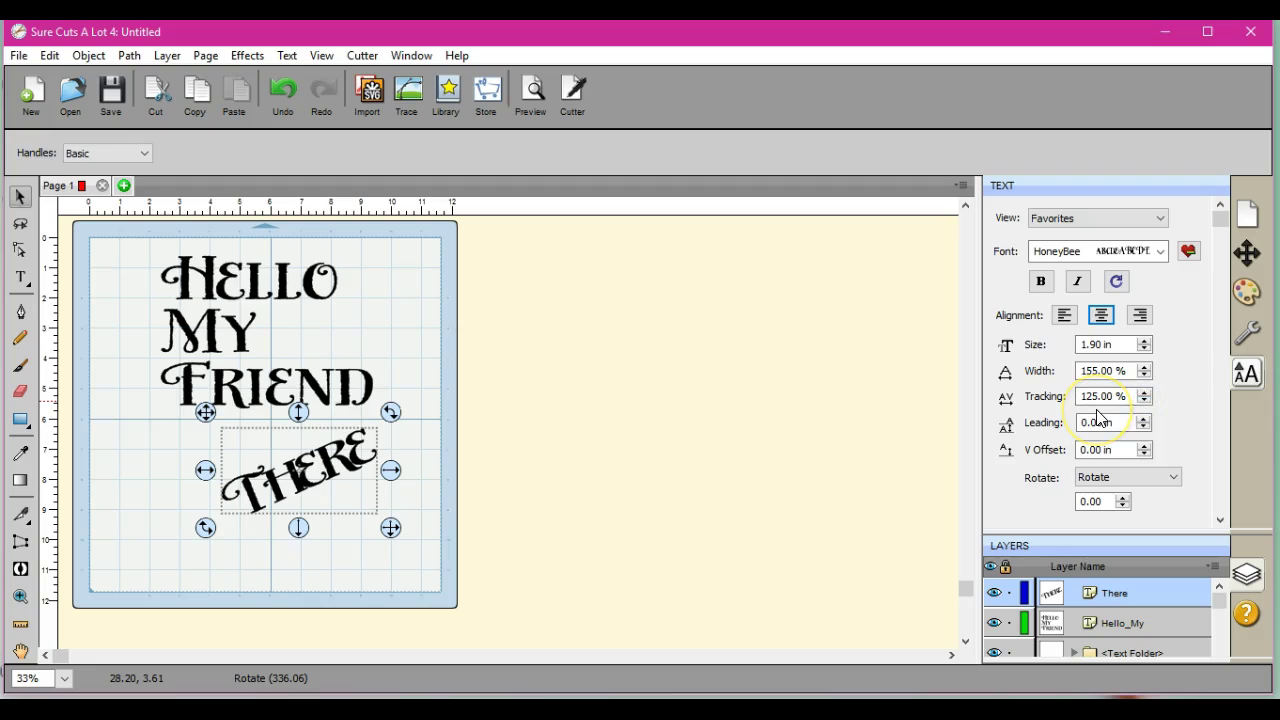
Step: Give There a Straight Shadow style sized 0.010 in and drag it lower and right
left_click(1250, 337)
left_click(1194, 225)
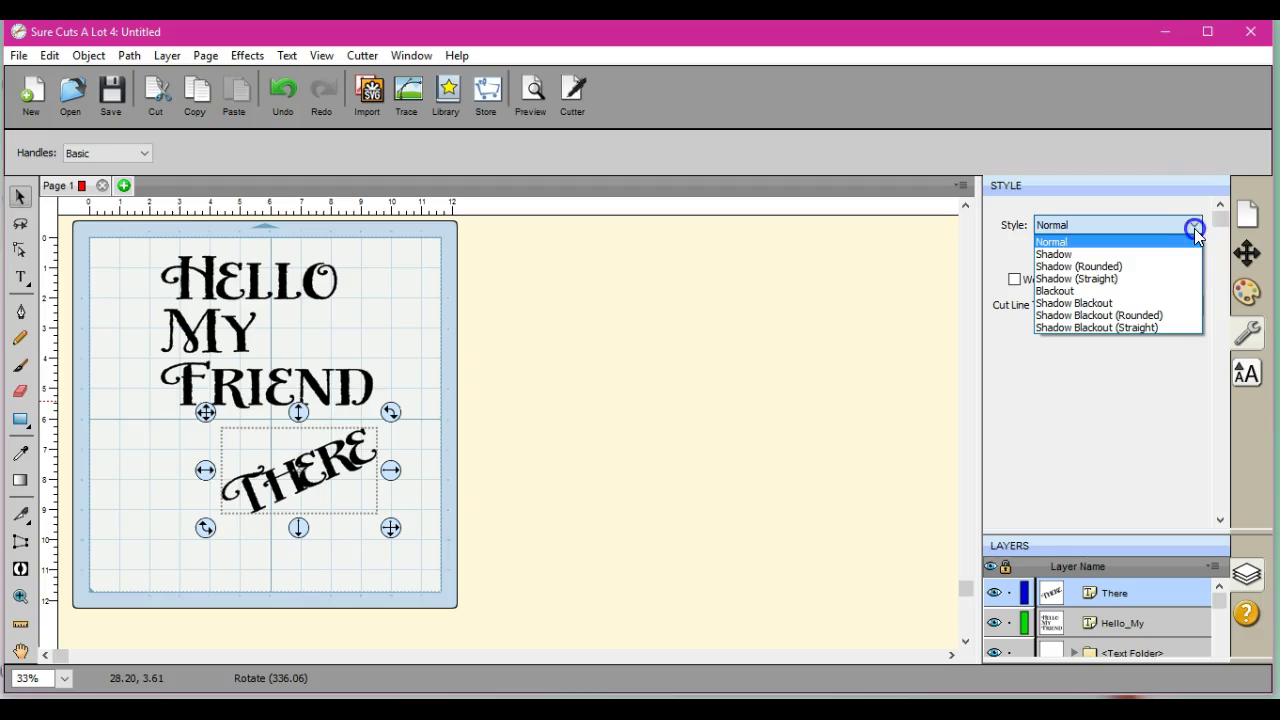
left_click(1190, 279)
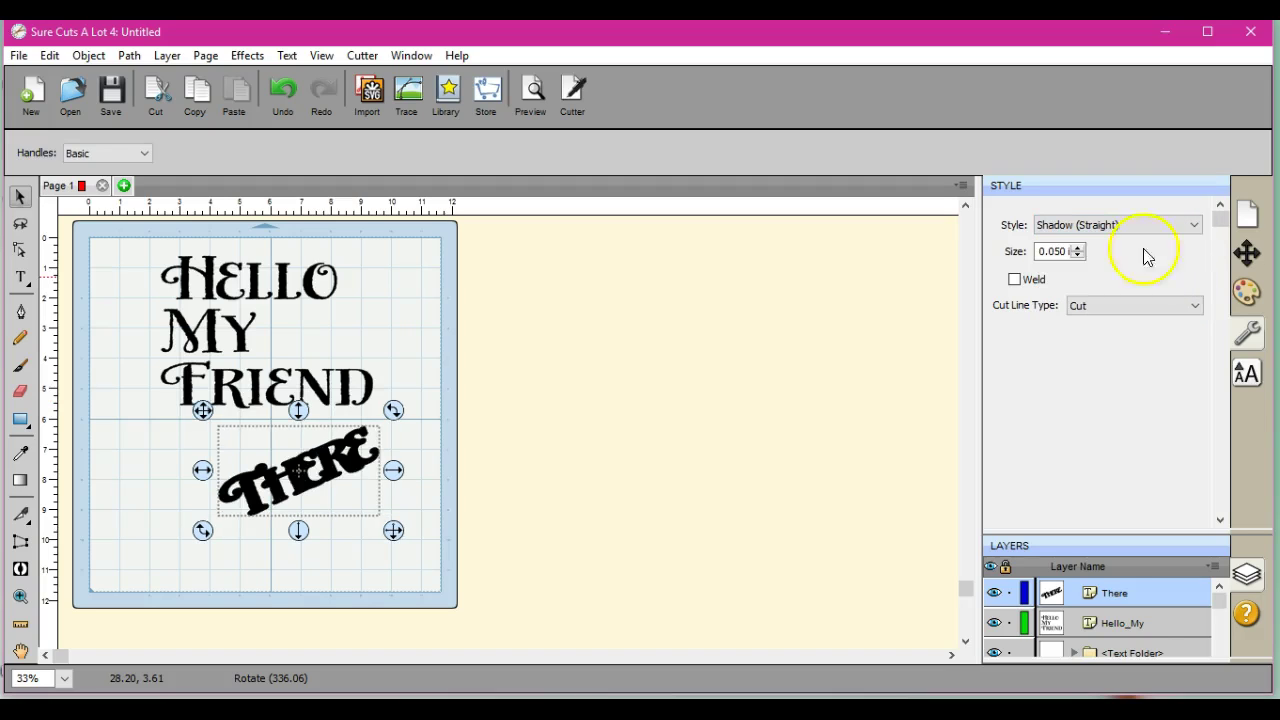
double_click(1058, 251)
type("0.020")
key("Return")
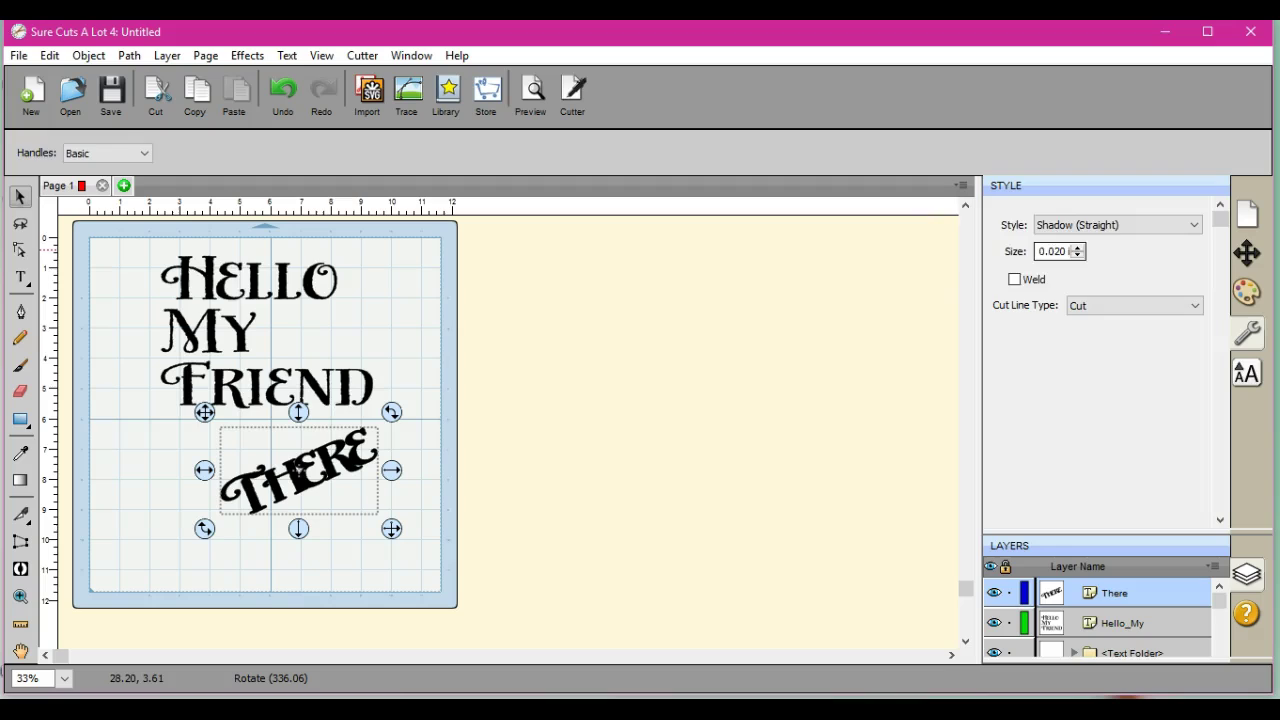
double_click(1062, 250)
type("0.010")
key("Return")
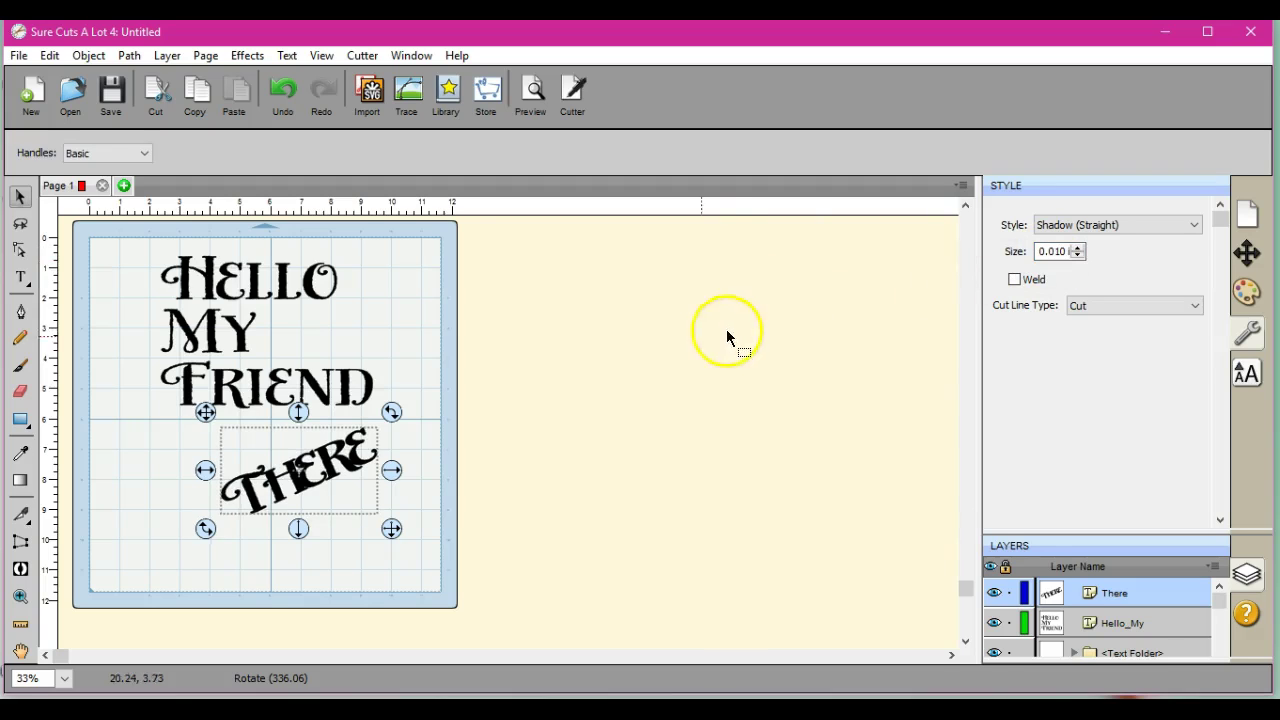
left_click_drag(317, 472, 335, 540)
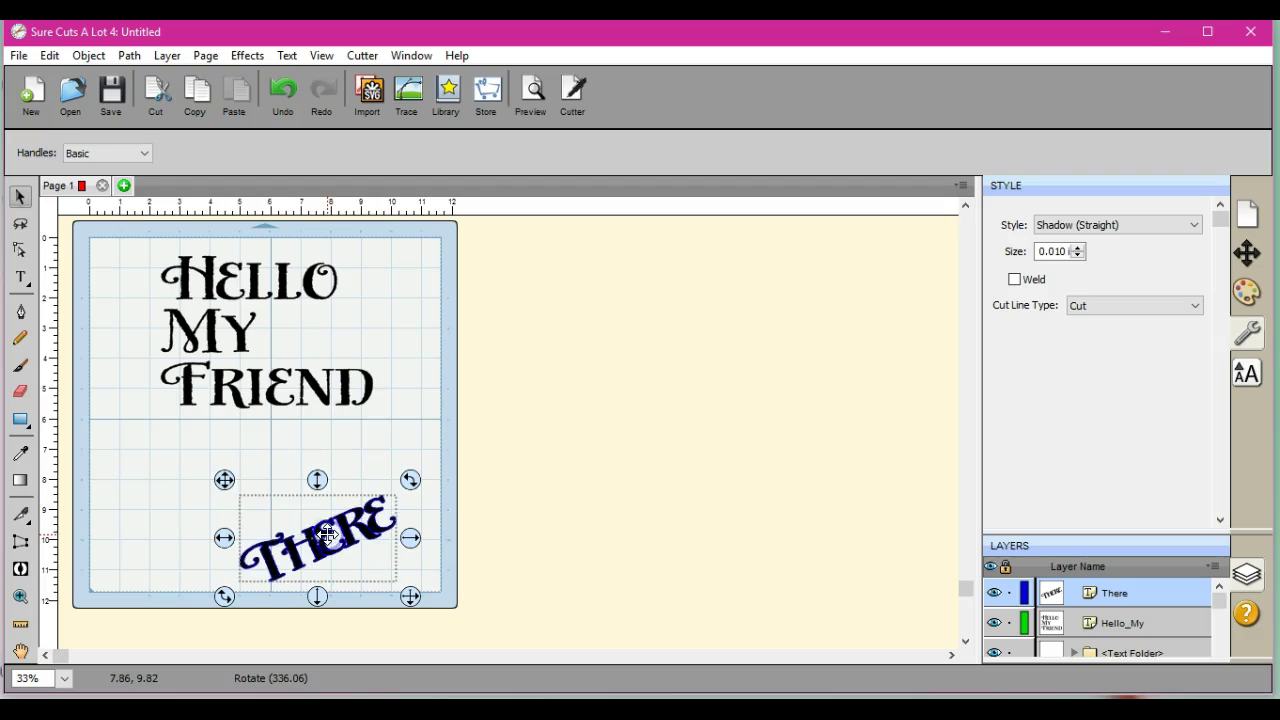
Step: Try the Gioviale font on Hello My Friend and move the text right of the mat
left_click(212, 284)
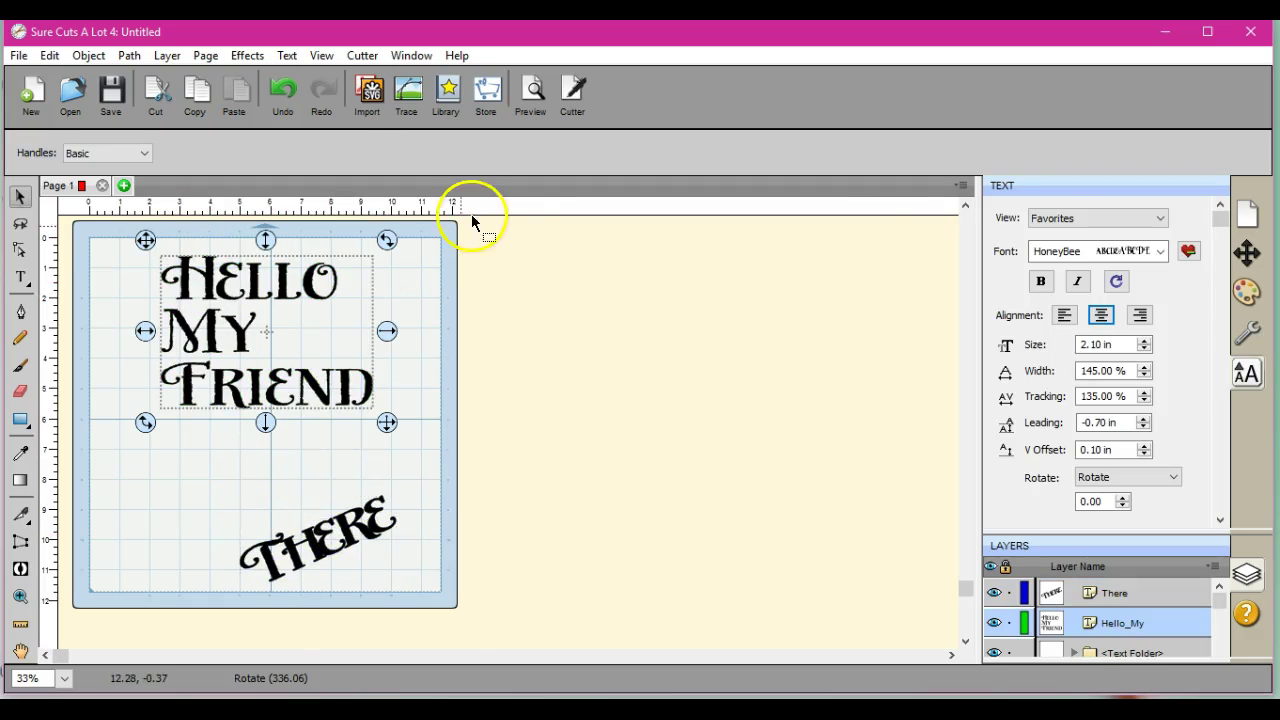
left_click(1160, 251)
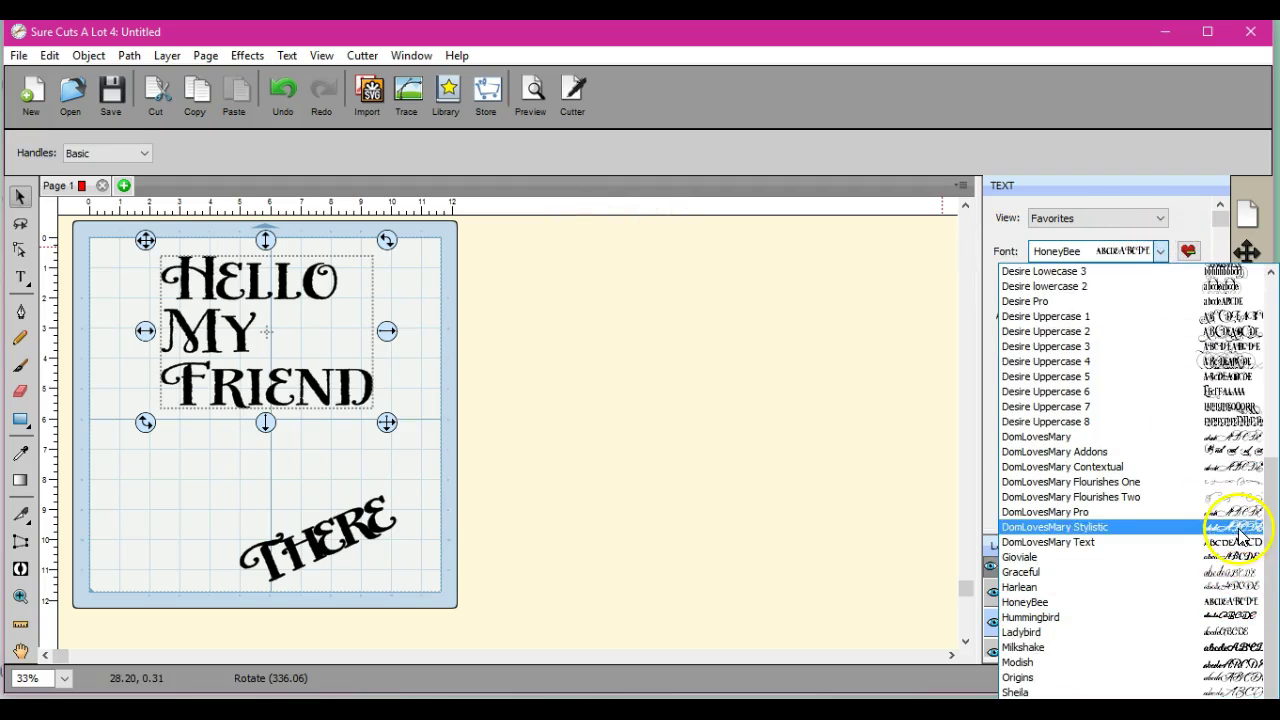
left_click(1245, 563)
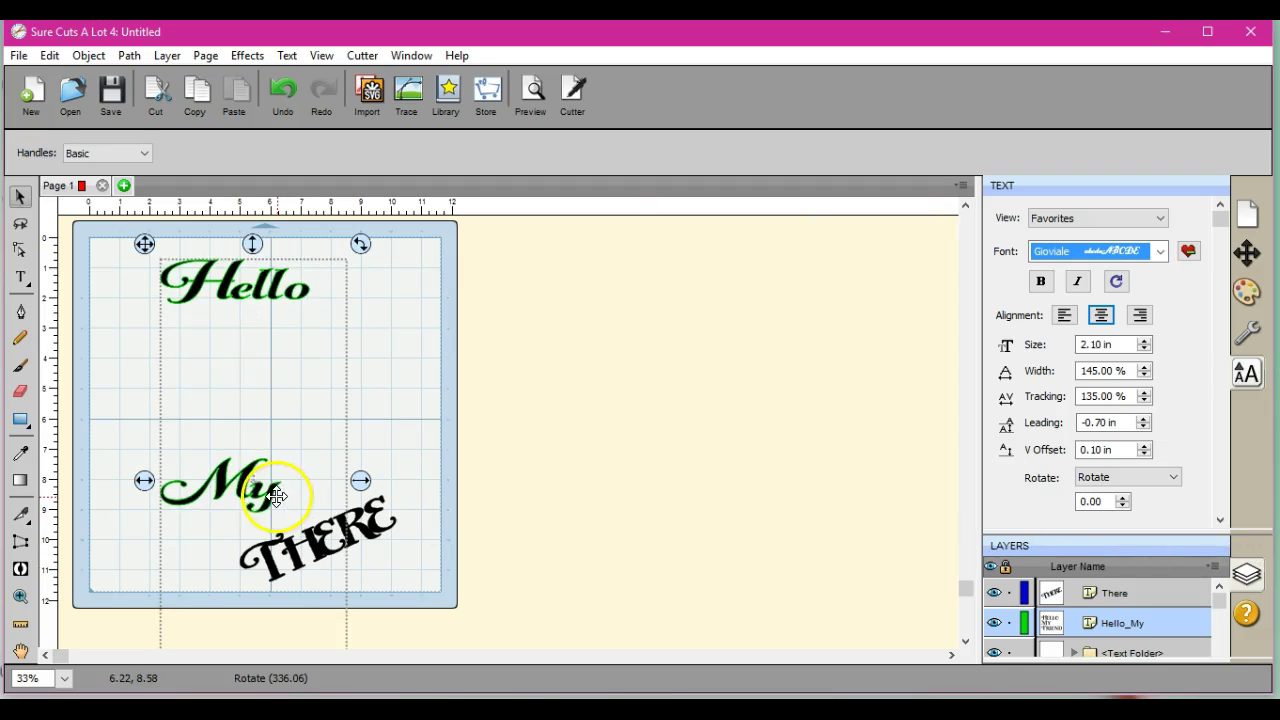
left_click_drag(277, 486, 603, 407)
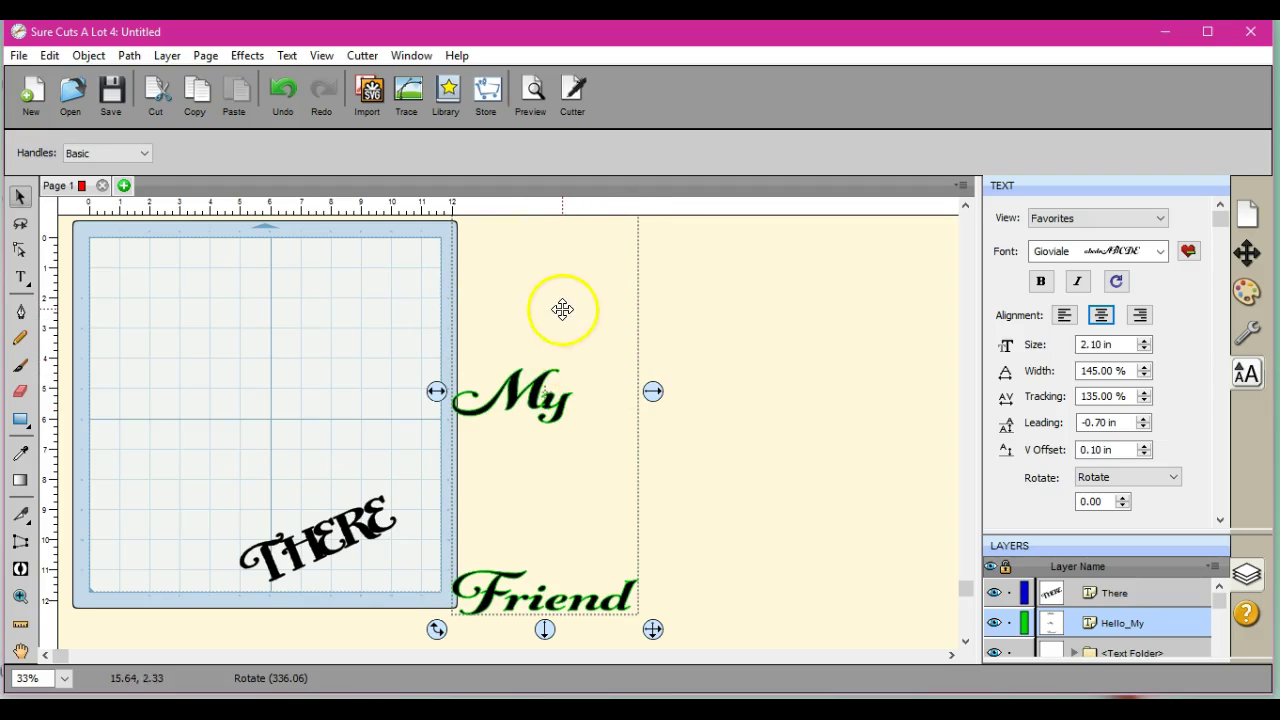
left_click(703, 526)
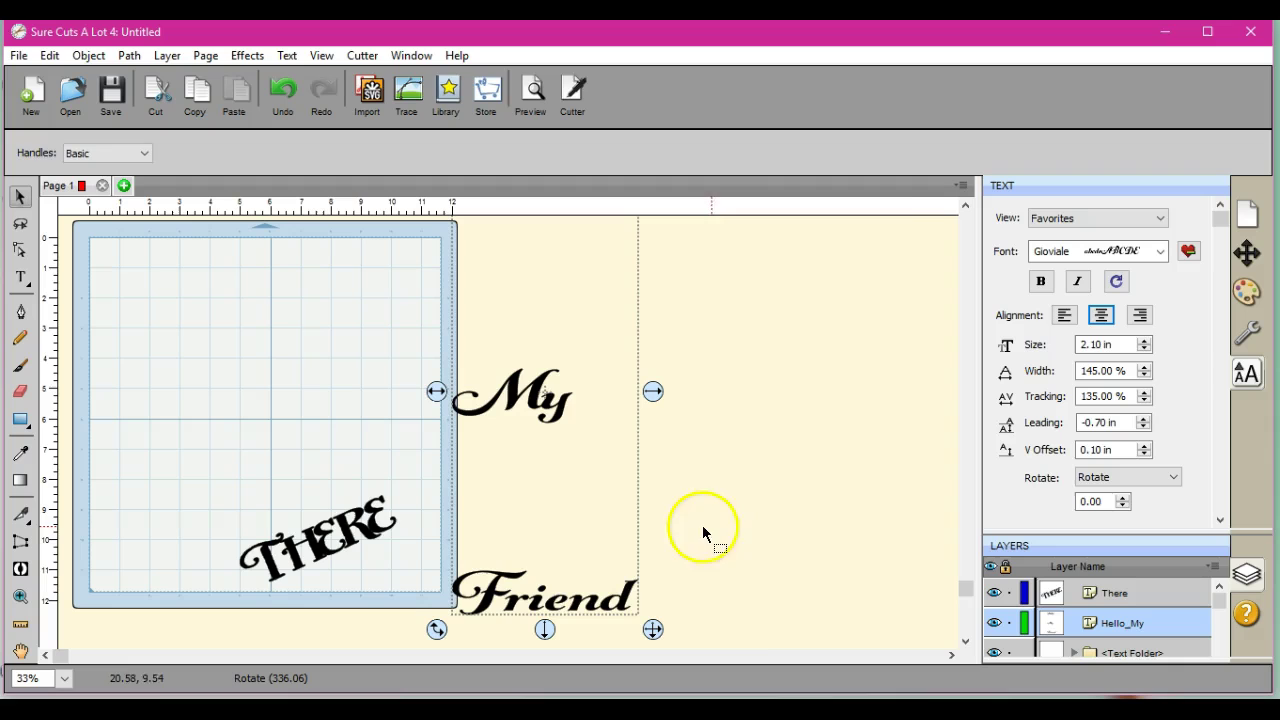
Step: Try the DomLovesMary Text font and shift the text lower beside the mat
left_click(1160, 252)
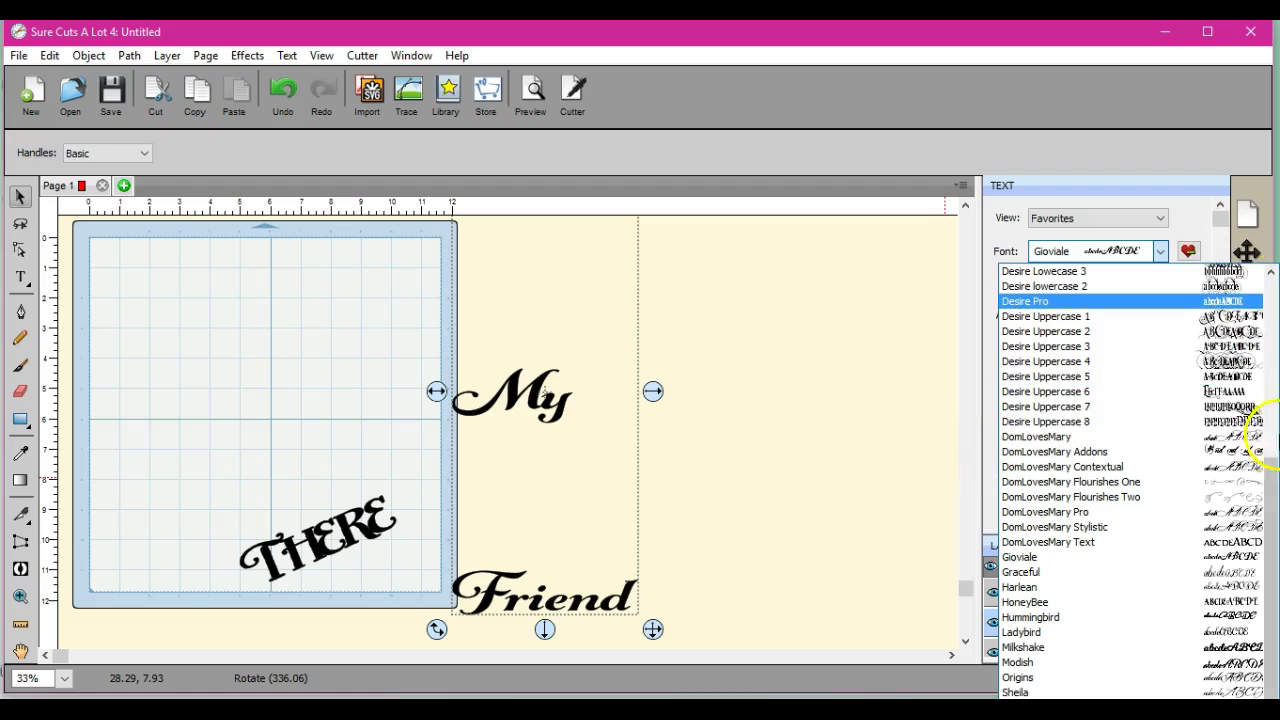
left_click_drag(1274, 474, 1274, 492)
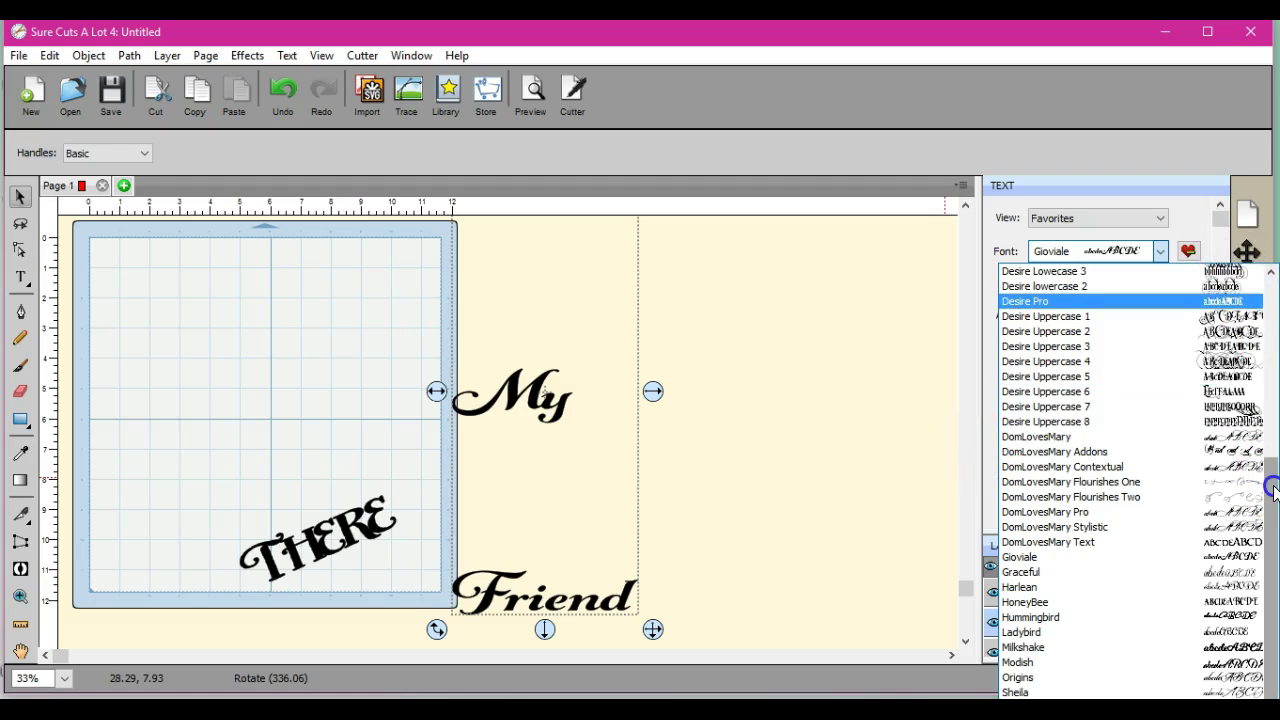
left_click(1248, 542)
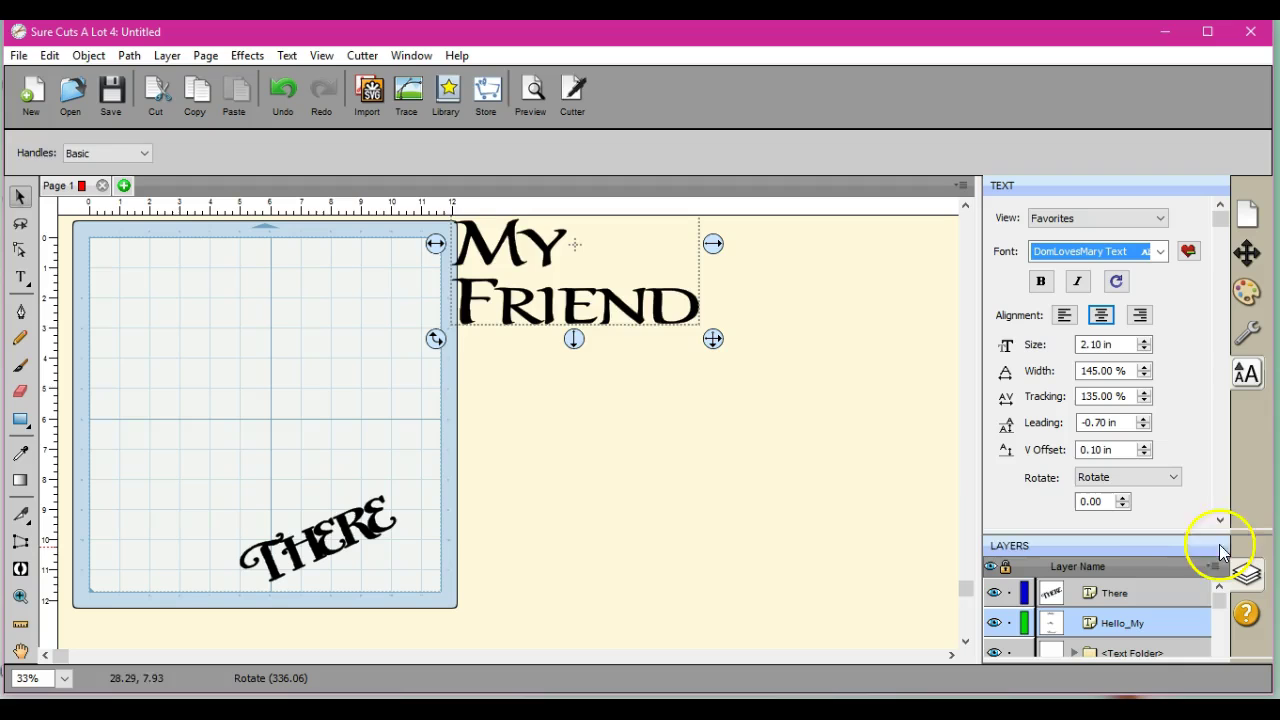
left_click_drag(545, 252, 528, 366)
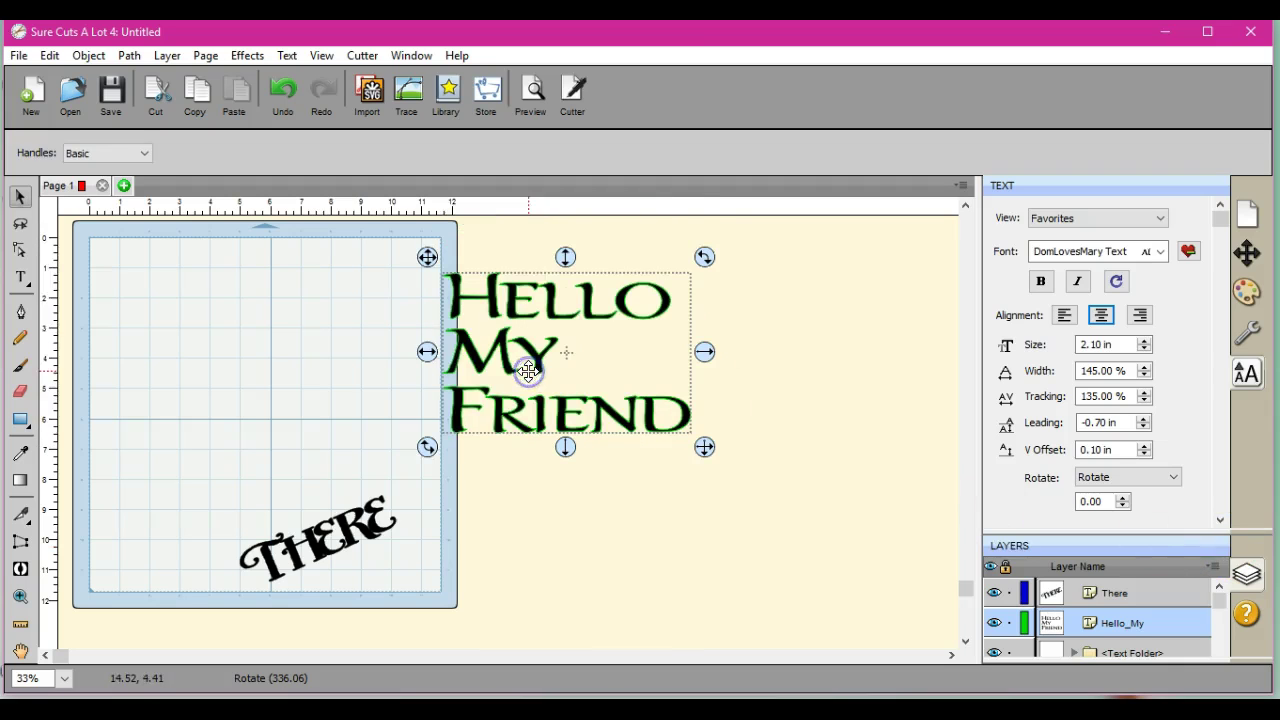
left_click(1165, 258)
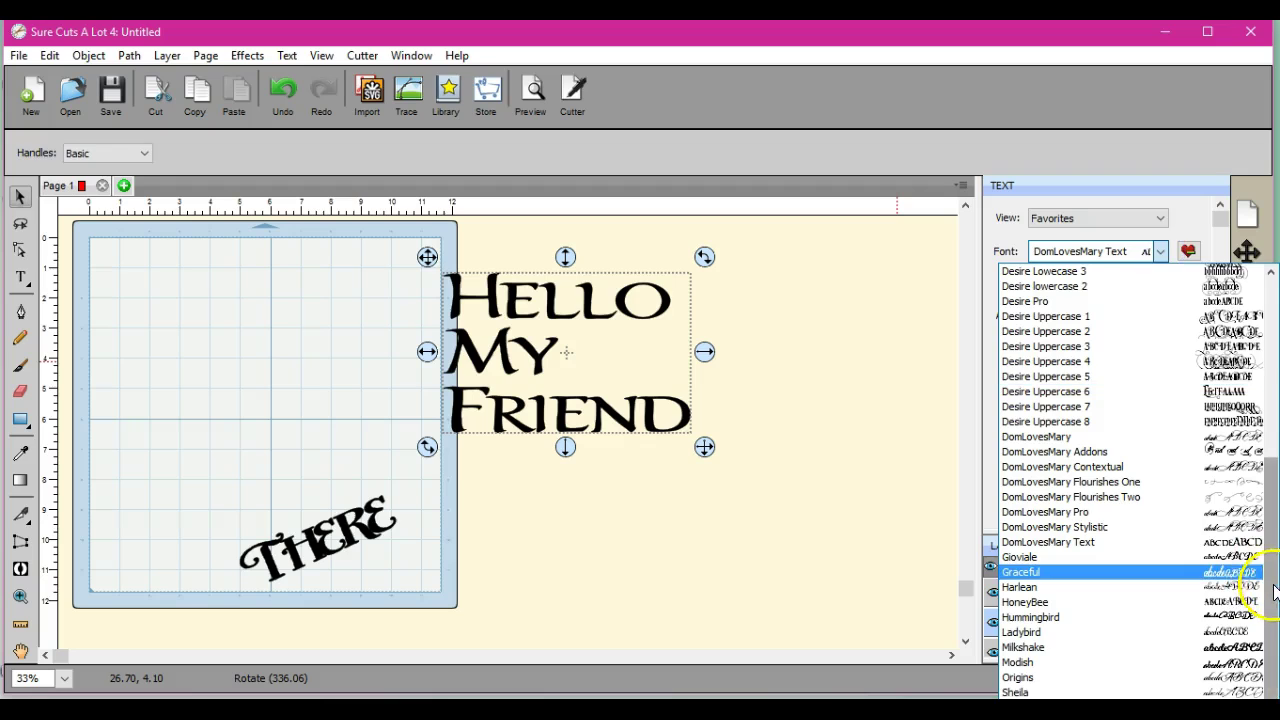
mouse_move(1275, 592)
left_mouse_down()
mouse_move(1274, 455)
mouse_move(1274, 607)
left_mouse_up()
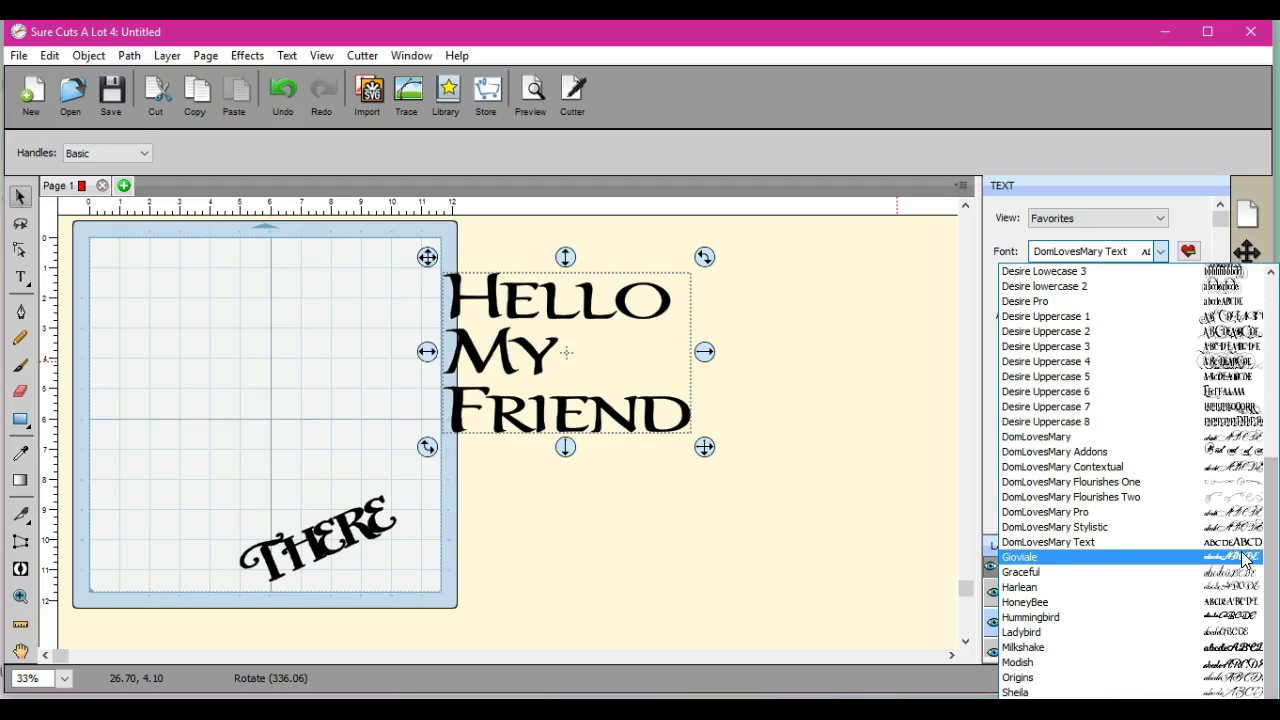
left_click(1240, 545)
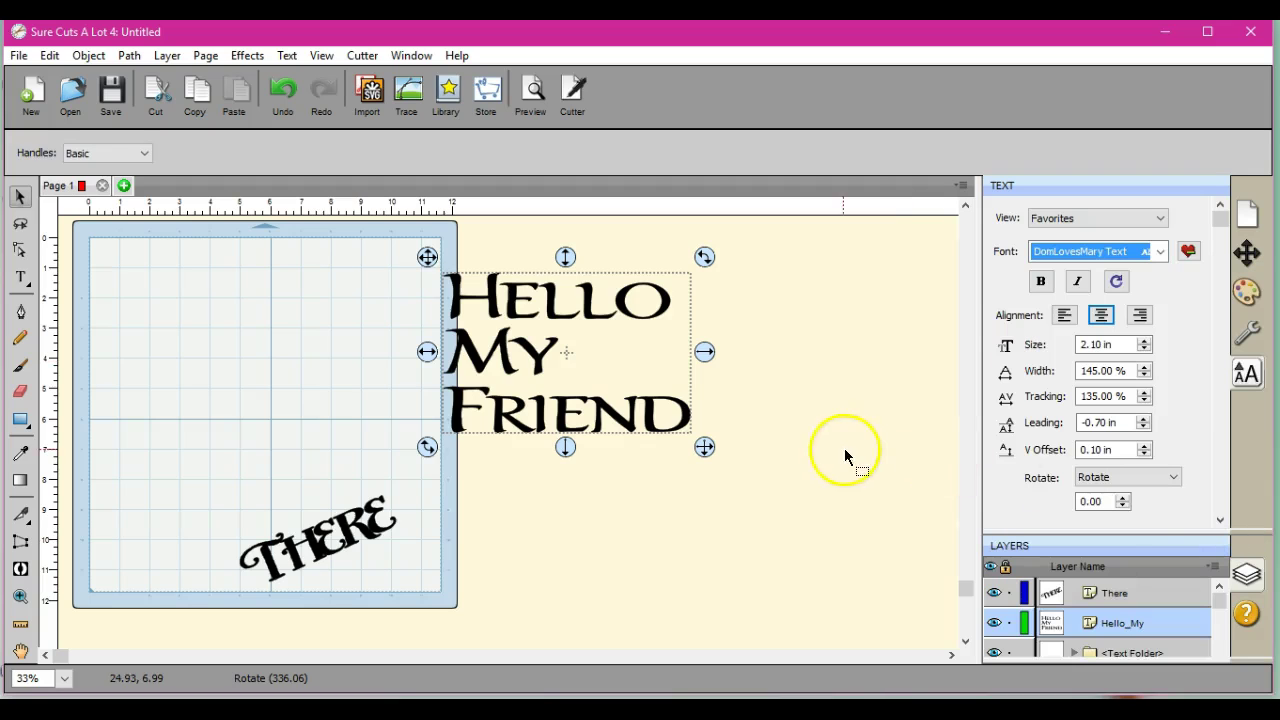
Step: Try Hummingbird, settle on HoneyBee, move the text to the mat's upper left and nudge There right
left_click(1163, 252)
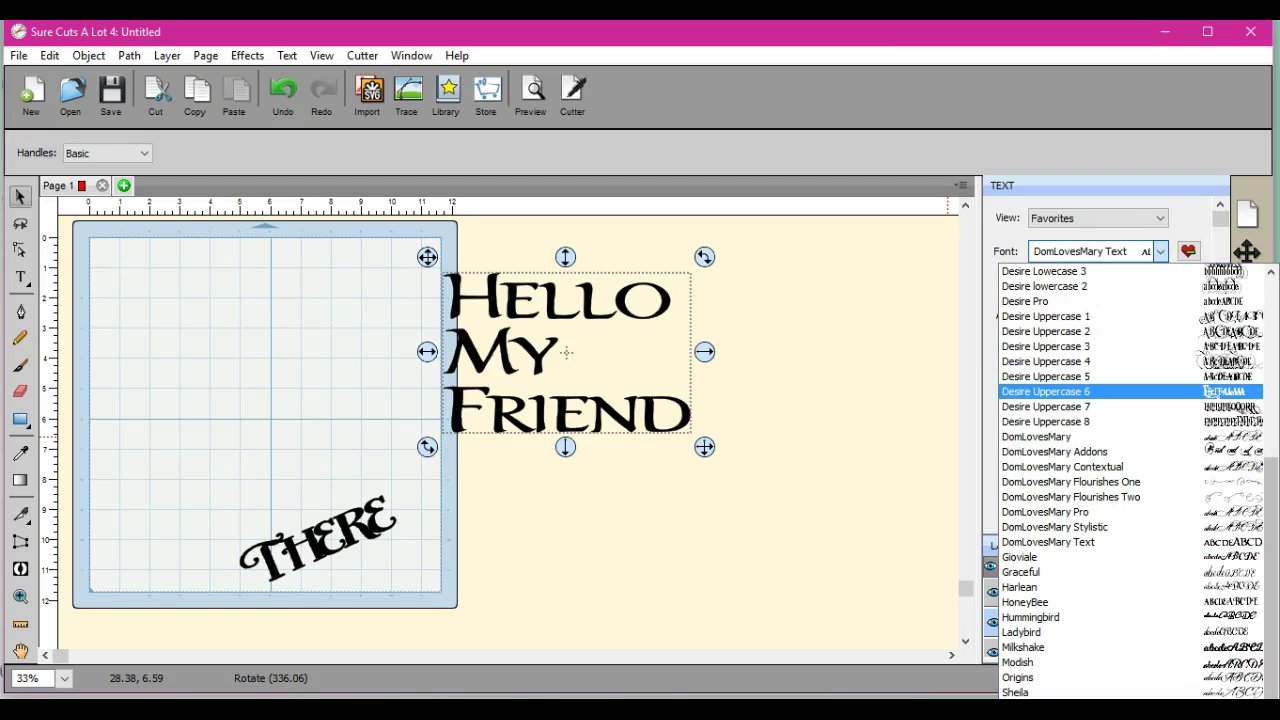
left_click(1218, 617)
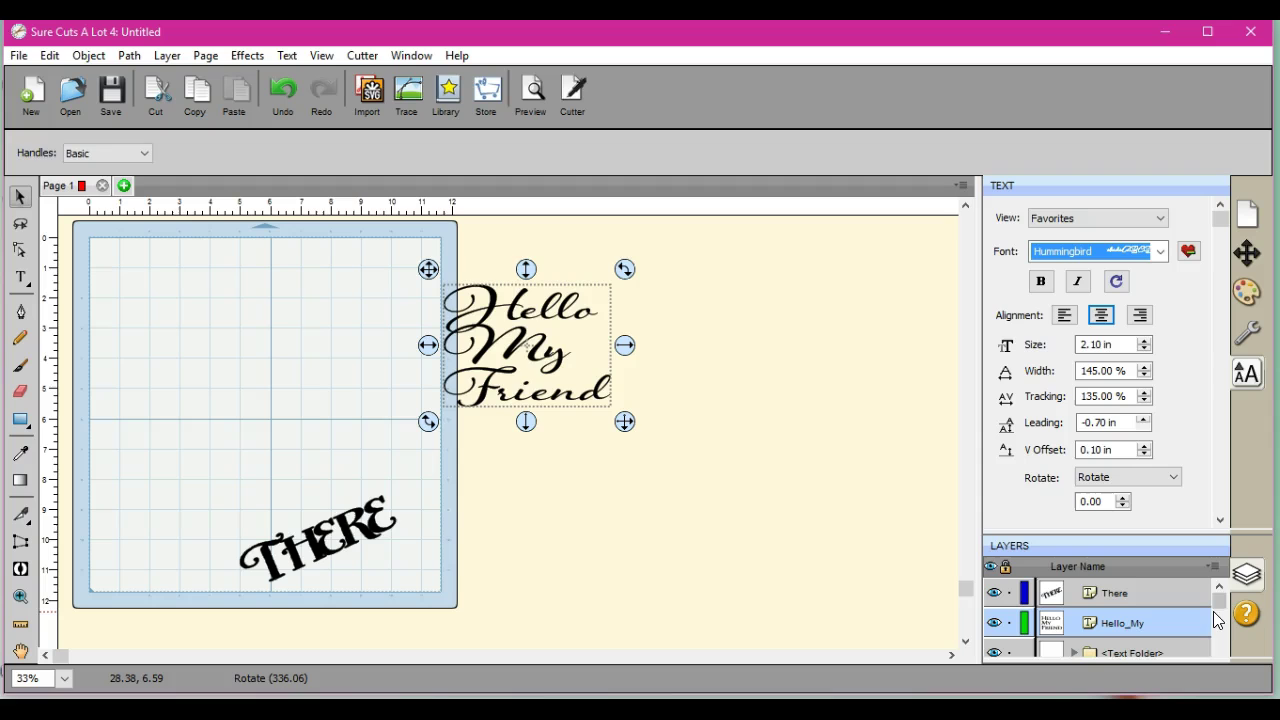
left_click(1163, 256)
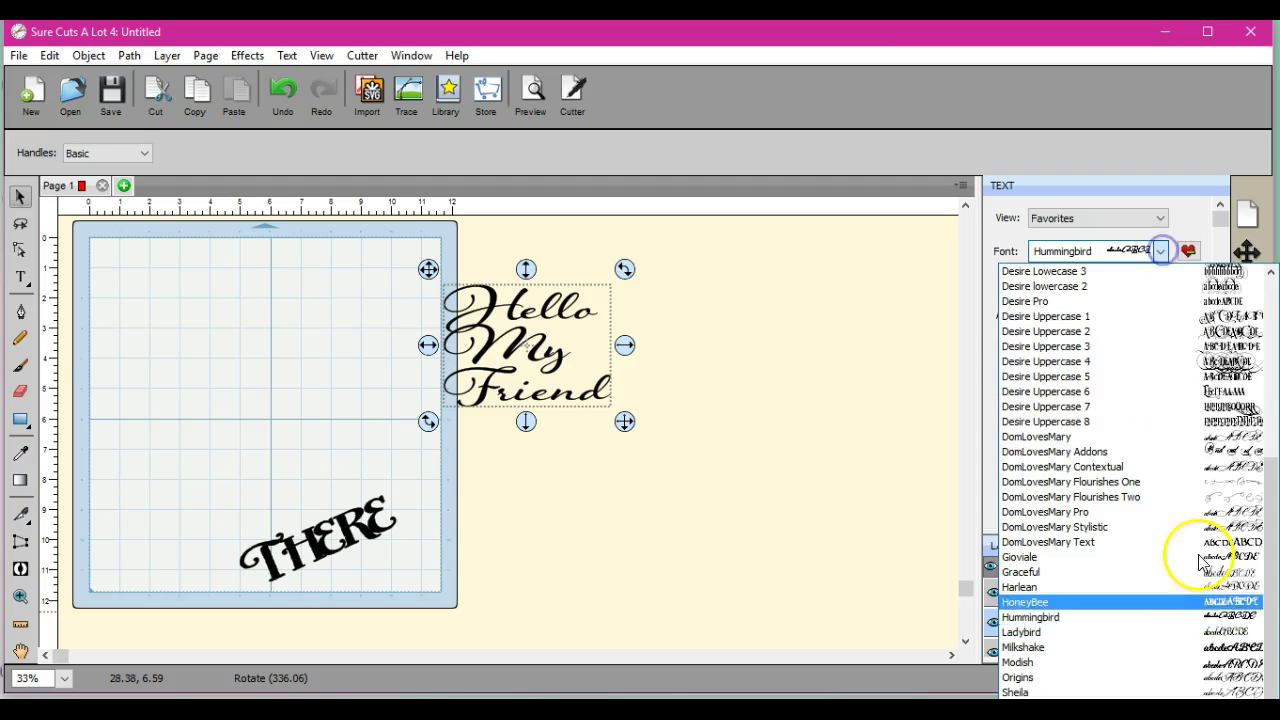
left_click(1216, 597)
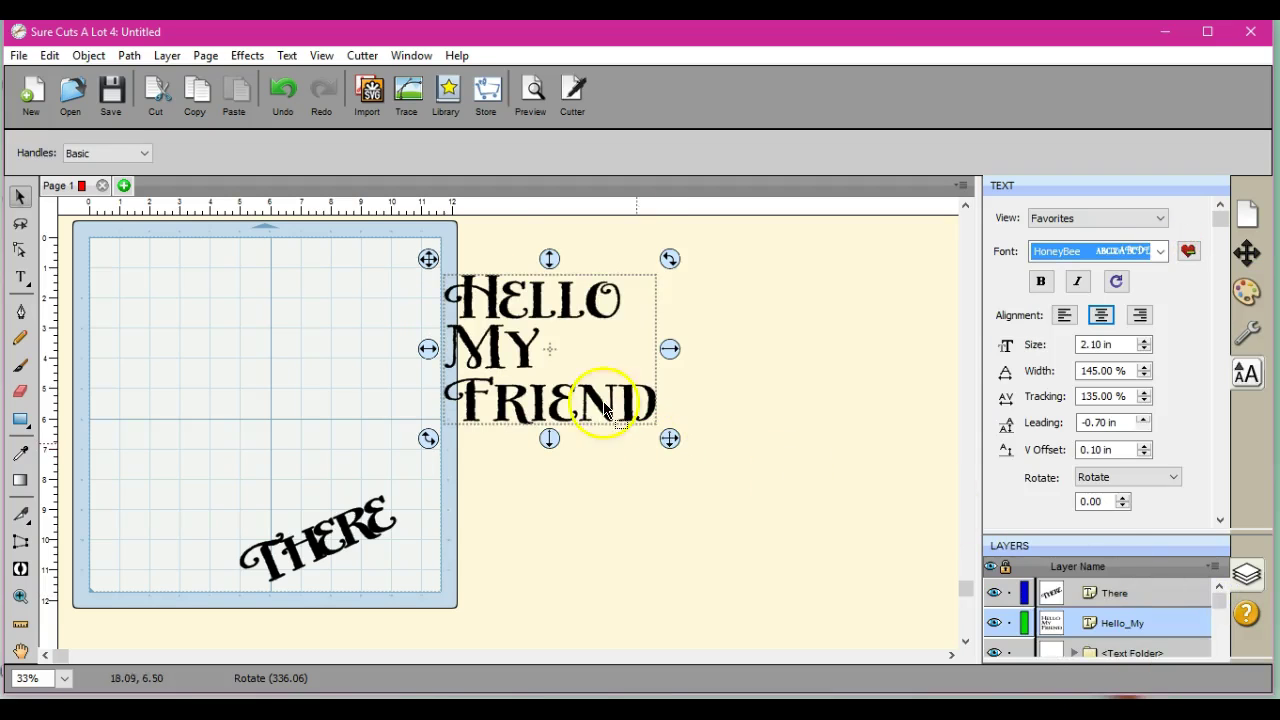
left_click_drag(543, 349, 205, 362)
left_click_drag(331, 548, 353, 546)
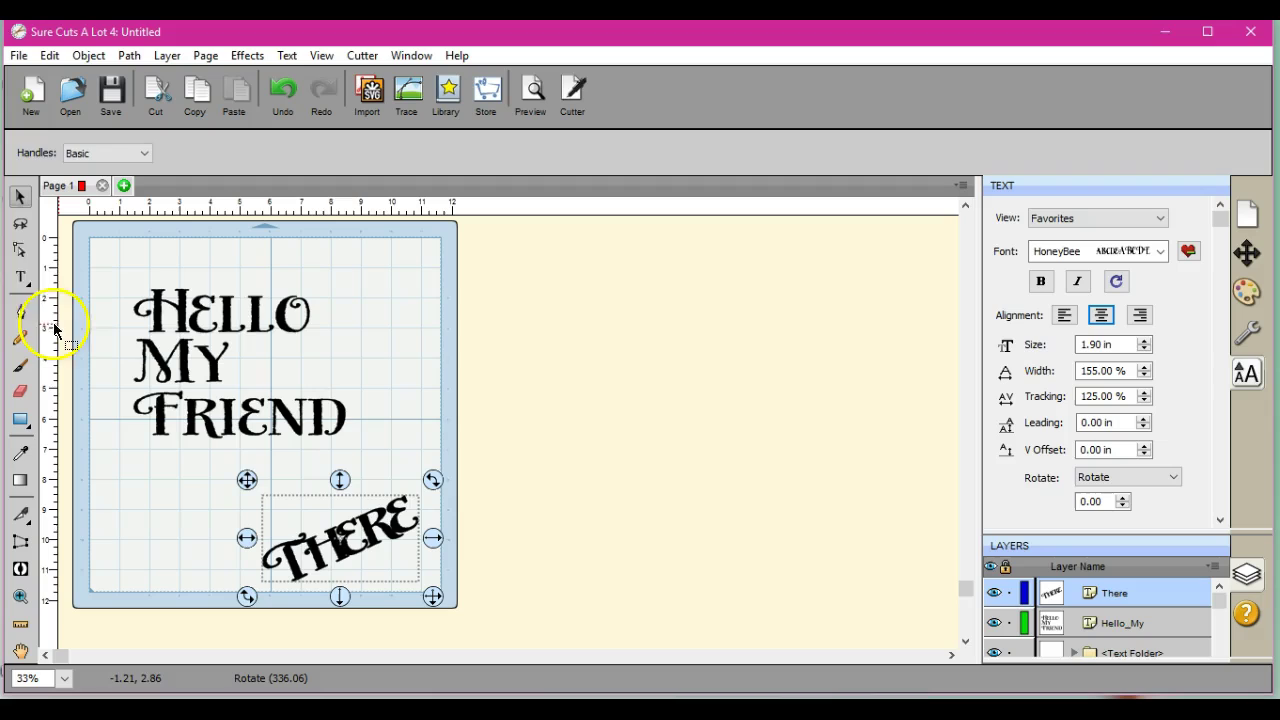
Step: Type a period right after FRIEND so the text reads 'Hello My Friend.'
left_click(22, 282)
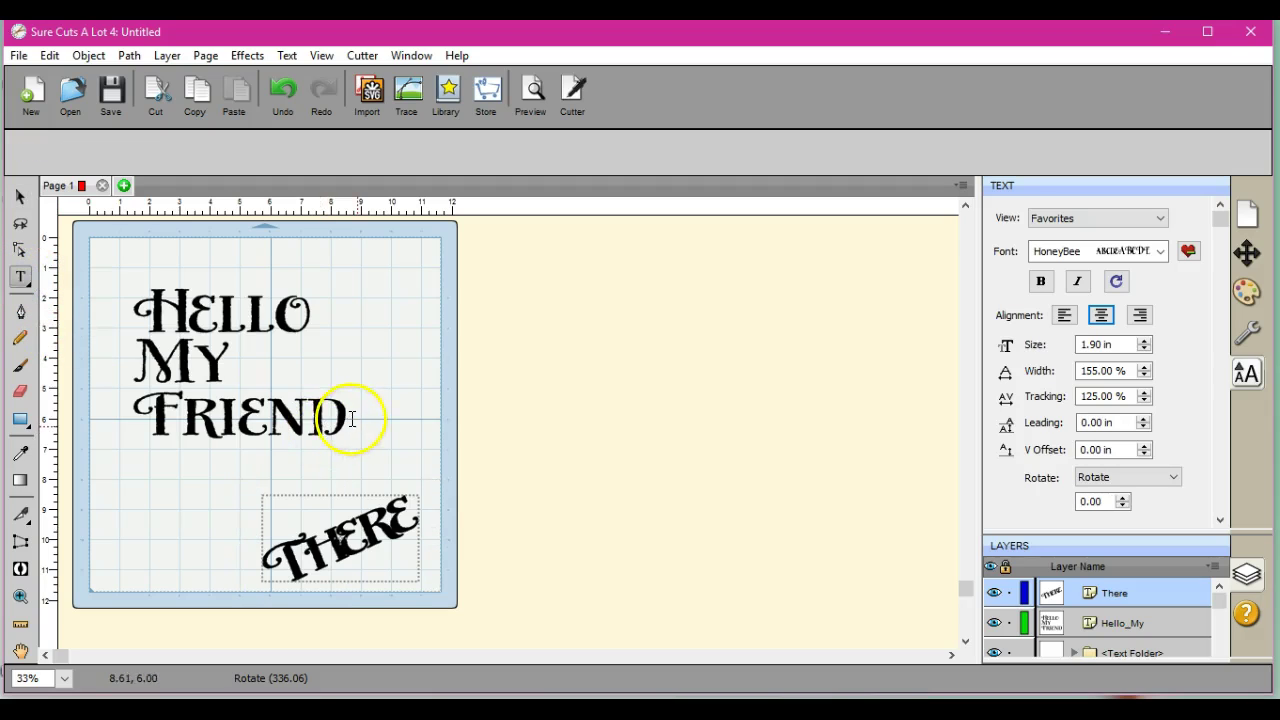
left_click(343, 416)
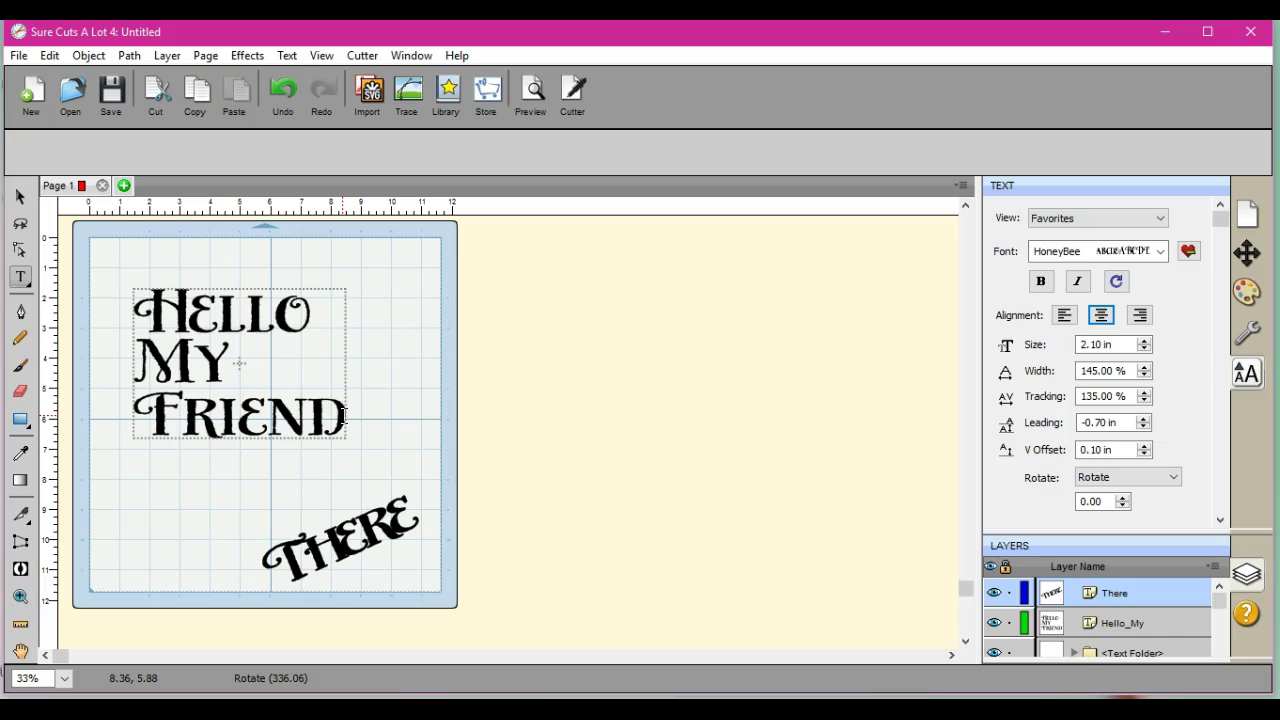
left_click(428, 375)
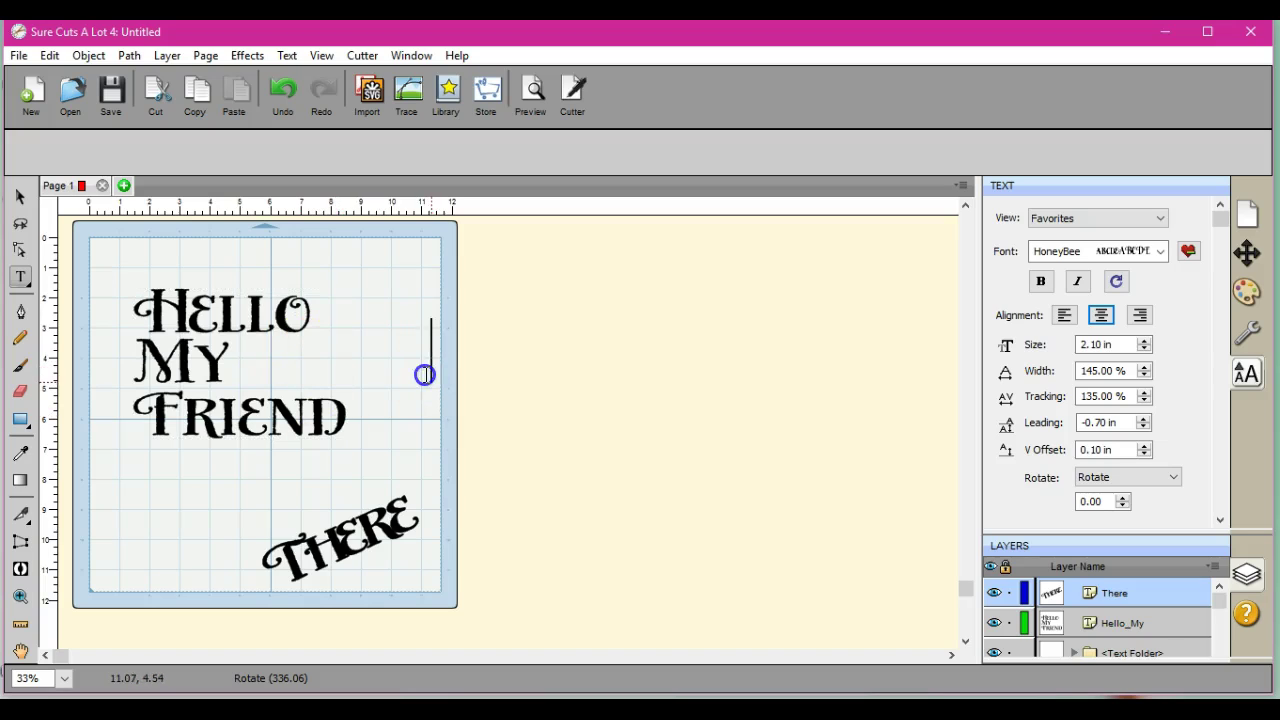
left_click(268, 308)
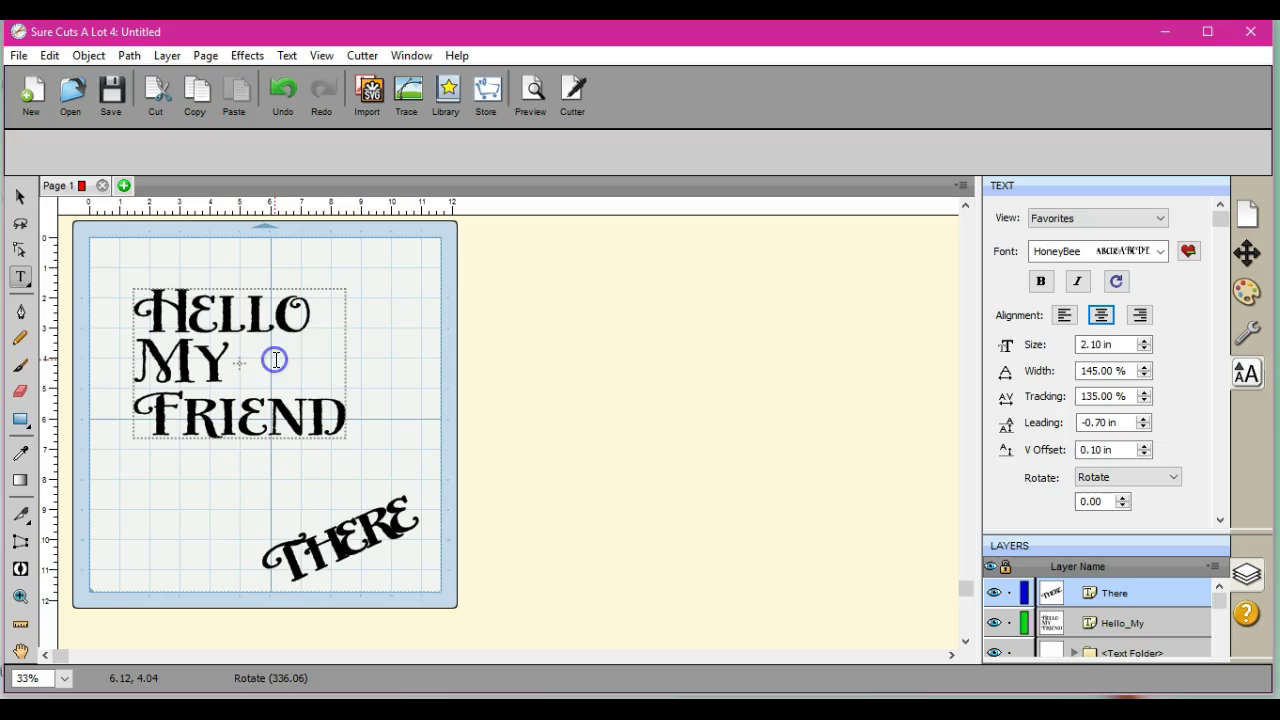
left_click(305, 318)
left_click(338, 418)
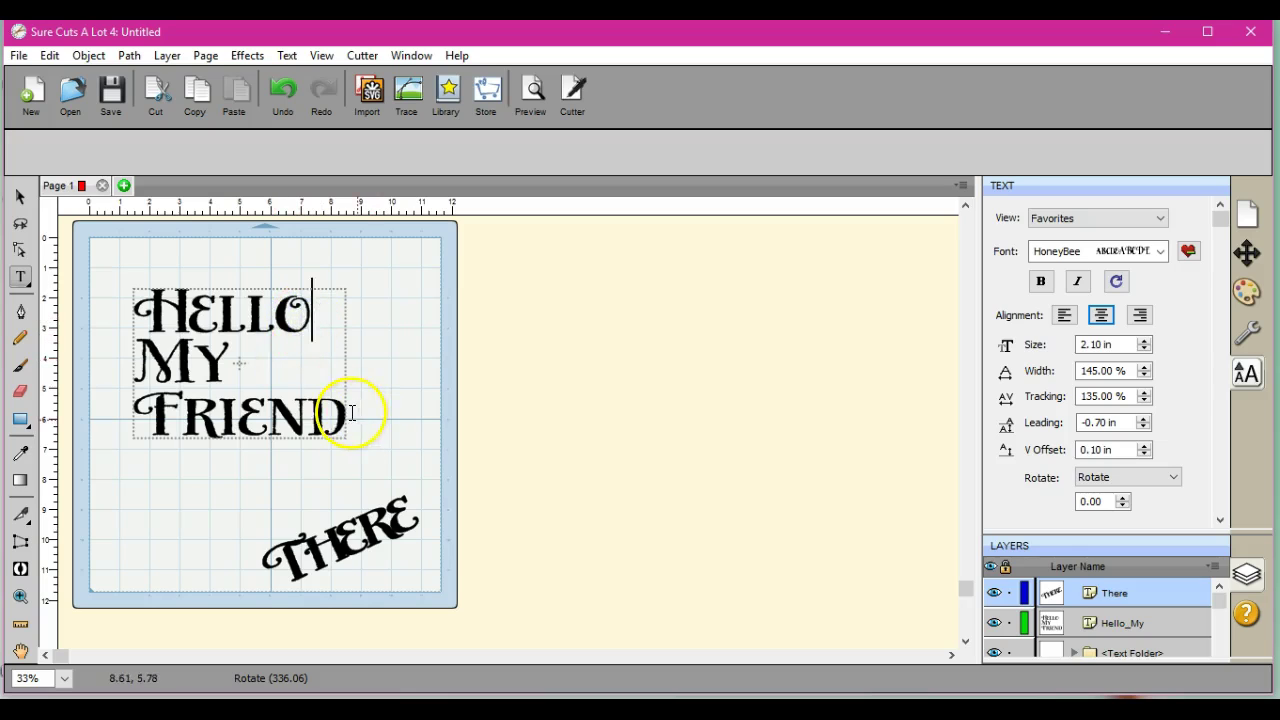
left_click(353, 425)
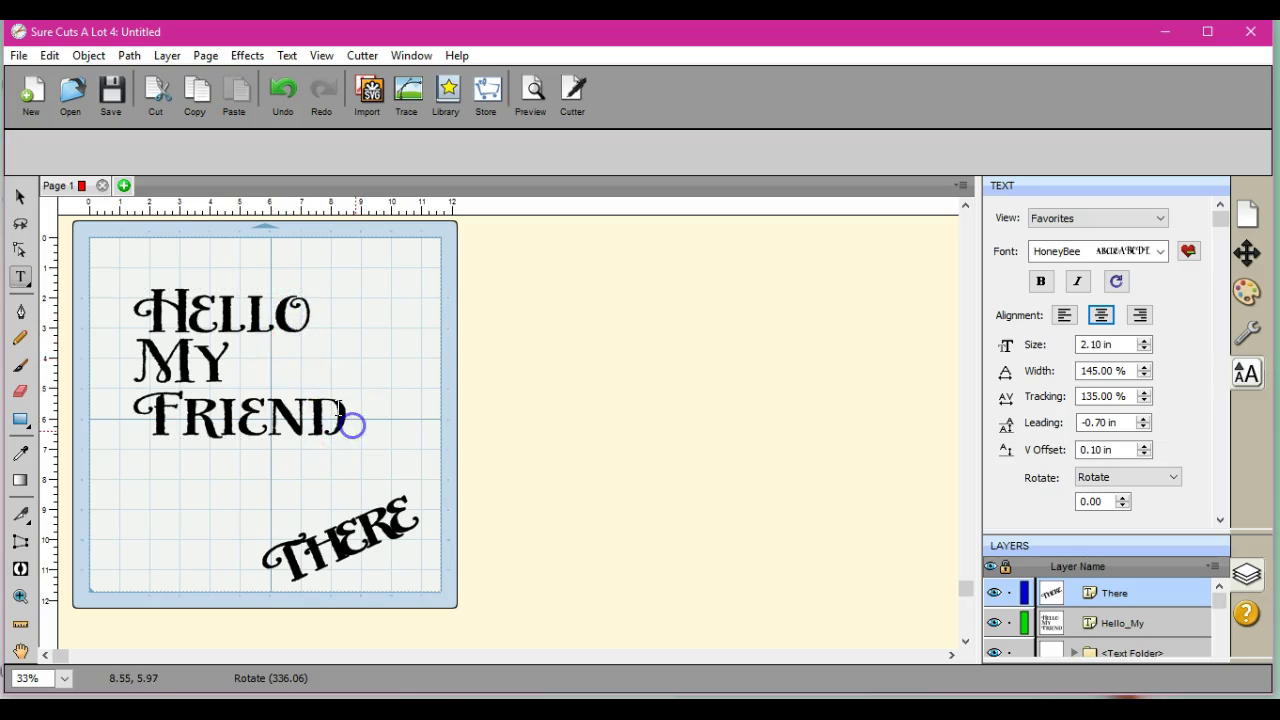
left_click(340, 413)
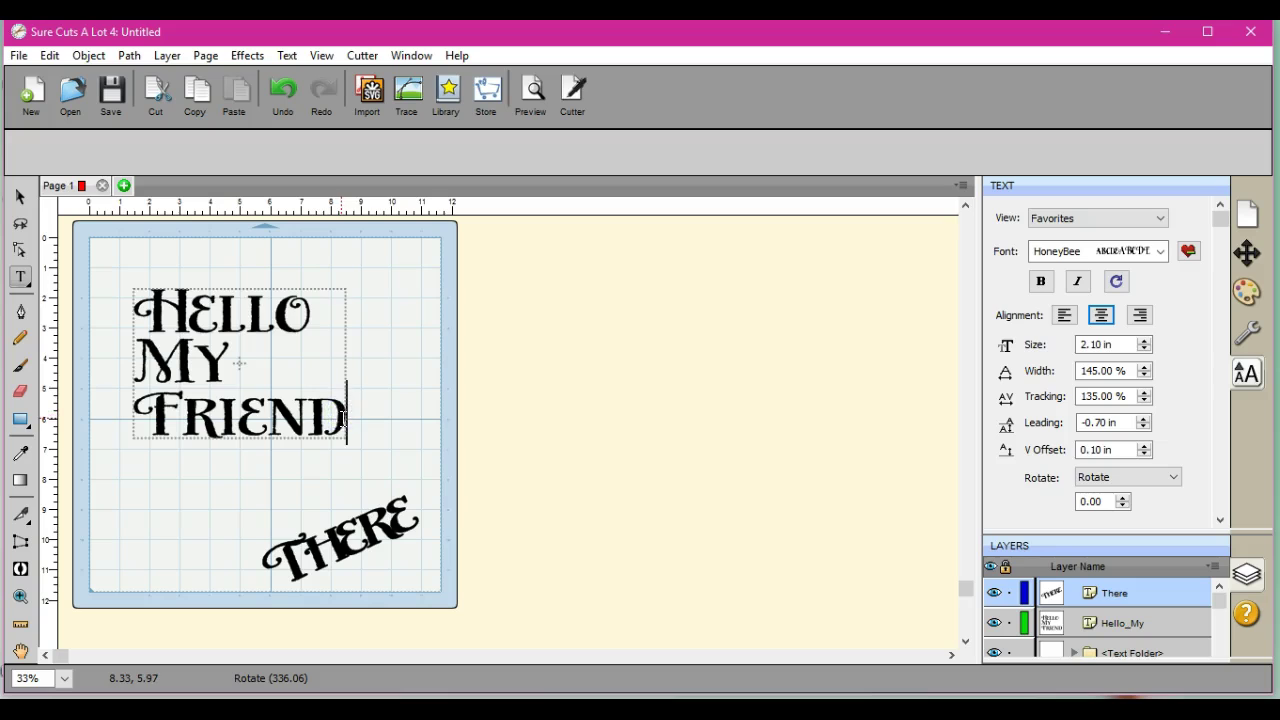
type(".")
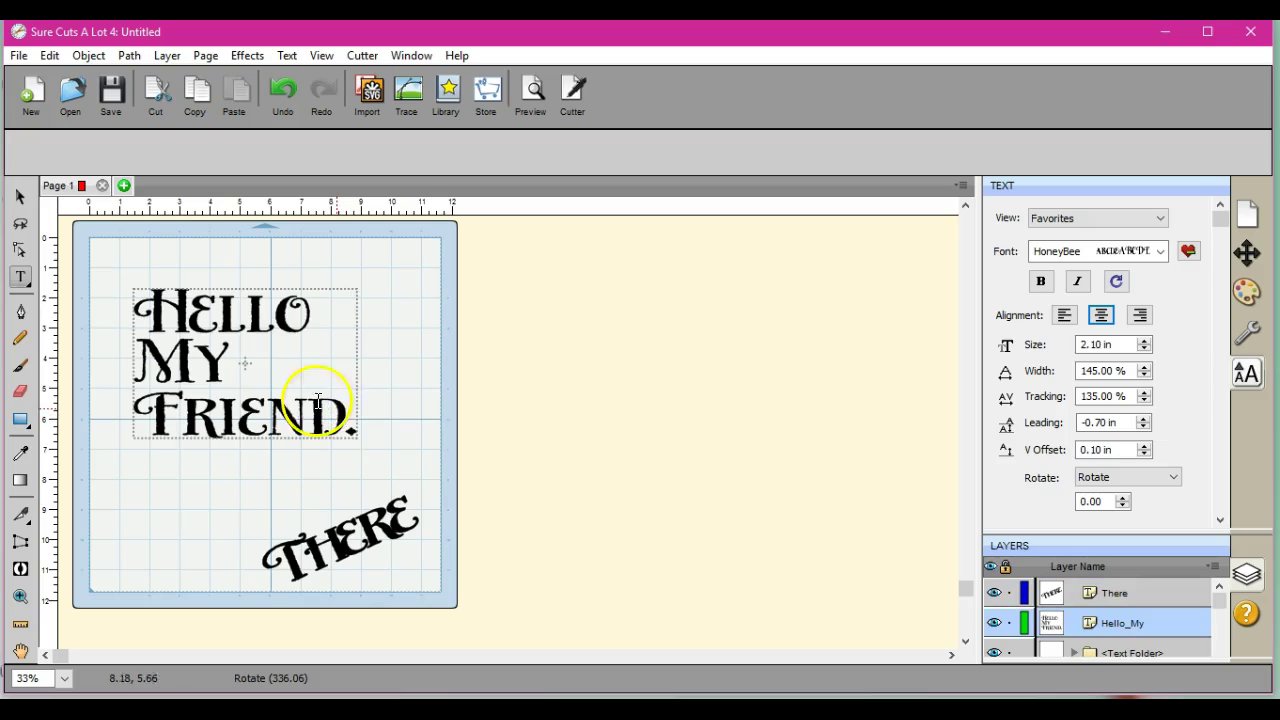
left_click(20, 196)
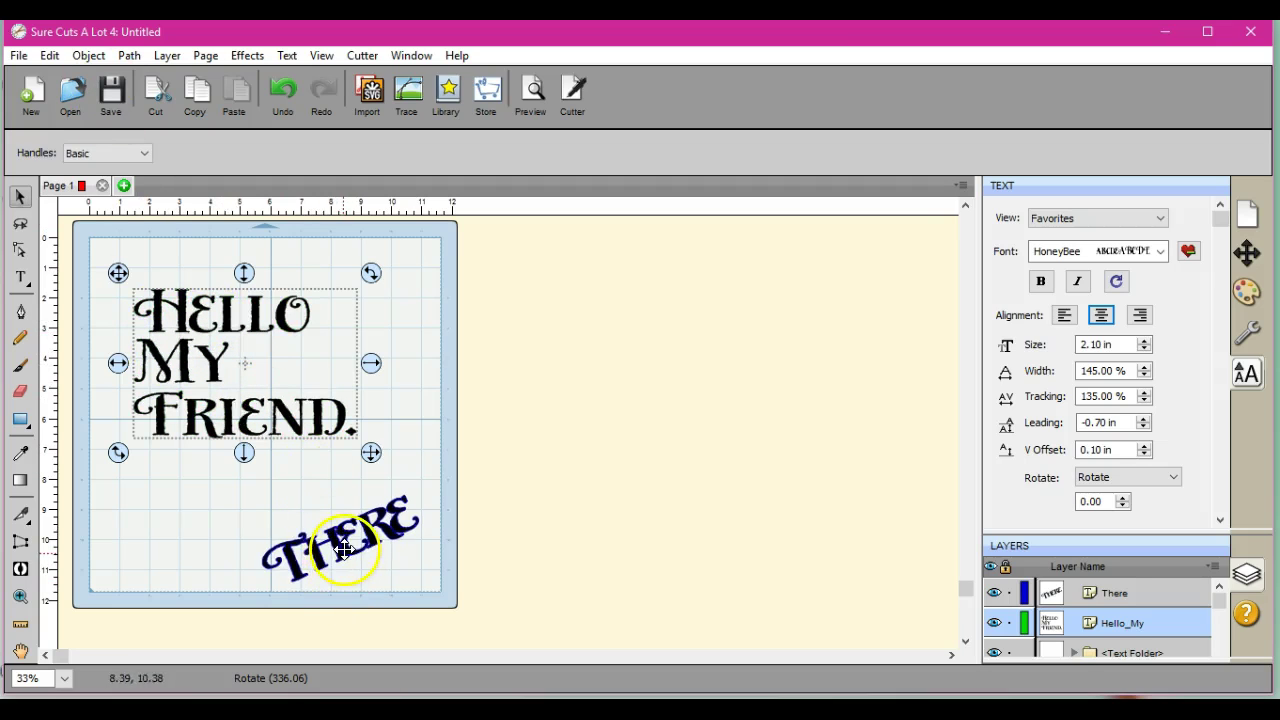
Step: Ungroup the text into lines, move MY FRIEND. lower and drag THERE off the mat
left_click(89, 55)
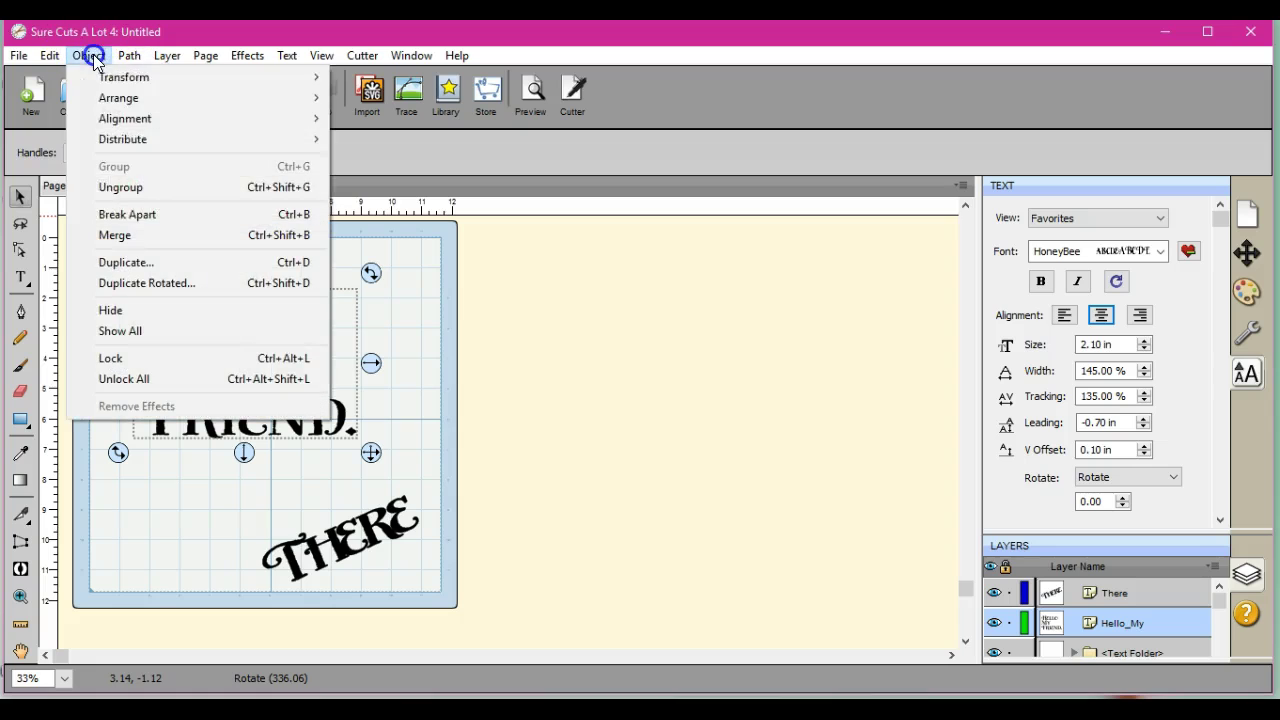
left_click(131, 190)
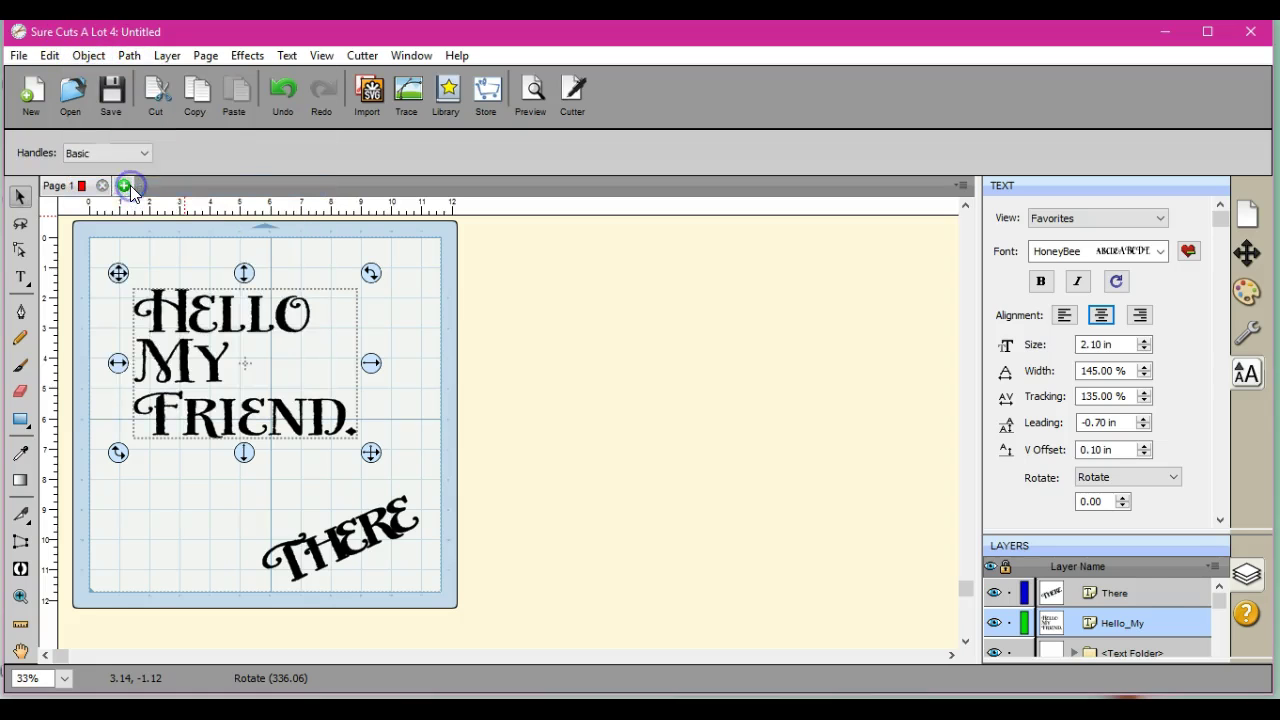
left_click_drag(103, 330, 366, 466)
left_click(243, 300)
left_click_drag(243, 330, 243, 421)
left_click_drag(343, 550, 532, 479)
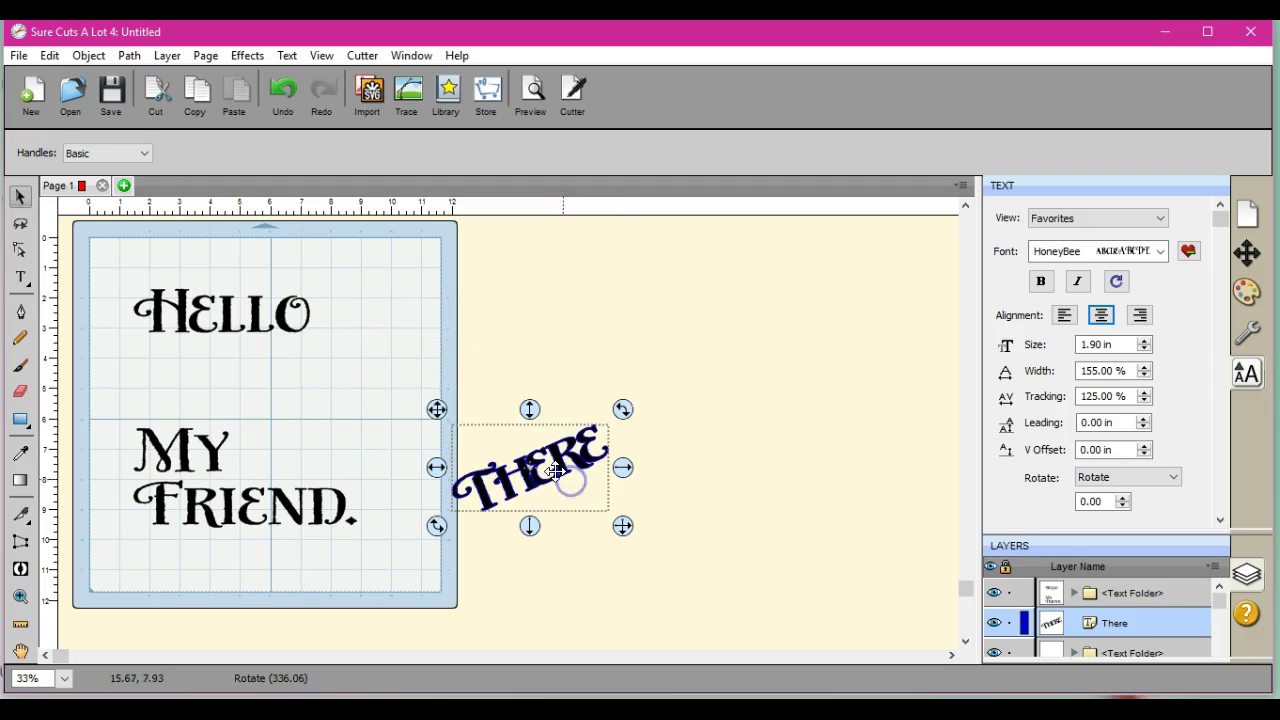
Step: Start a new text line under HELLO reading 'Ther'
left_click(20, 277)
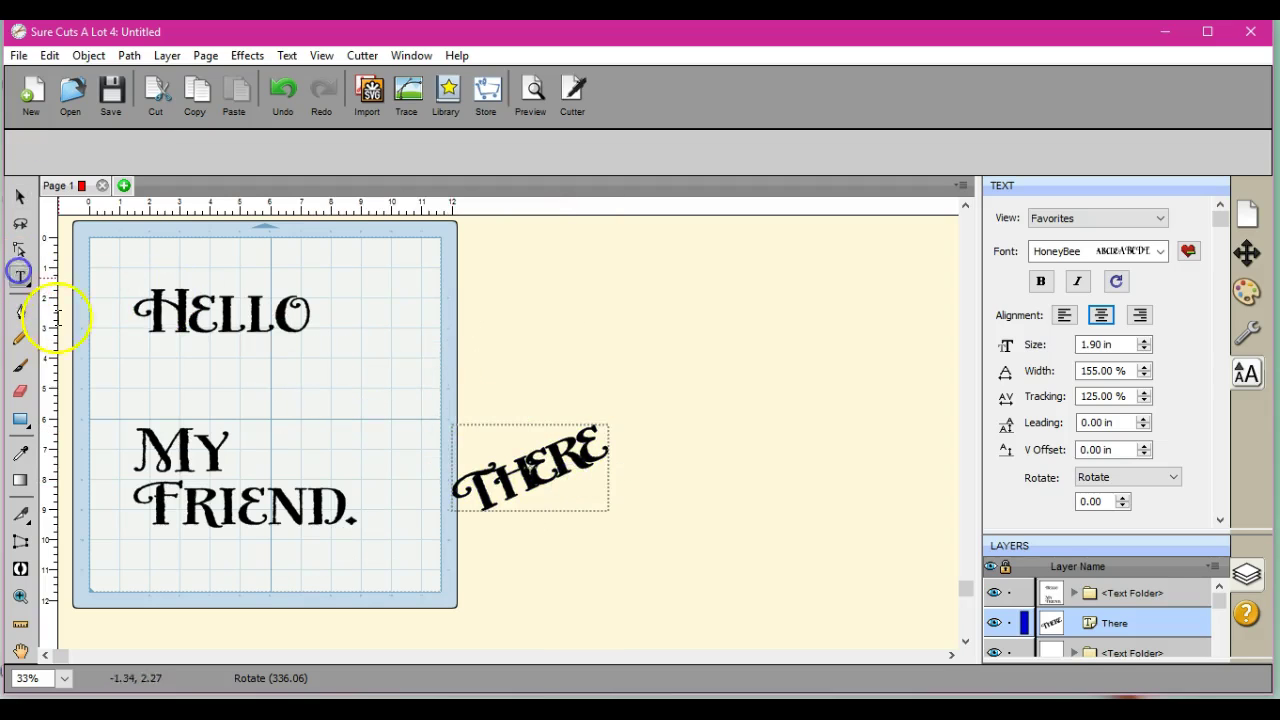
left_click(149, 376)
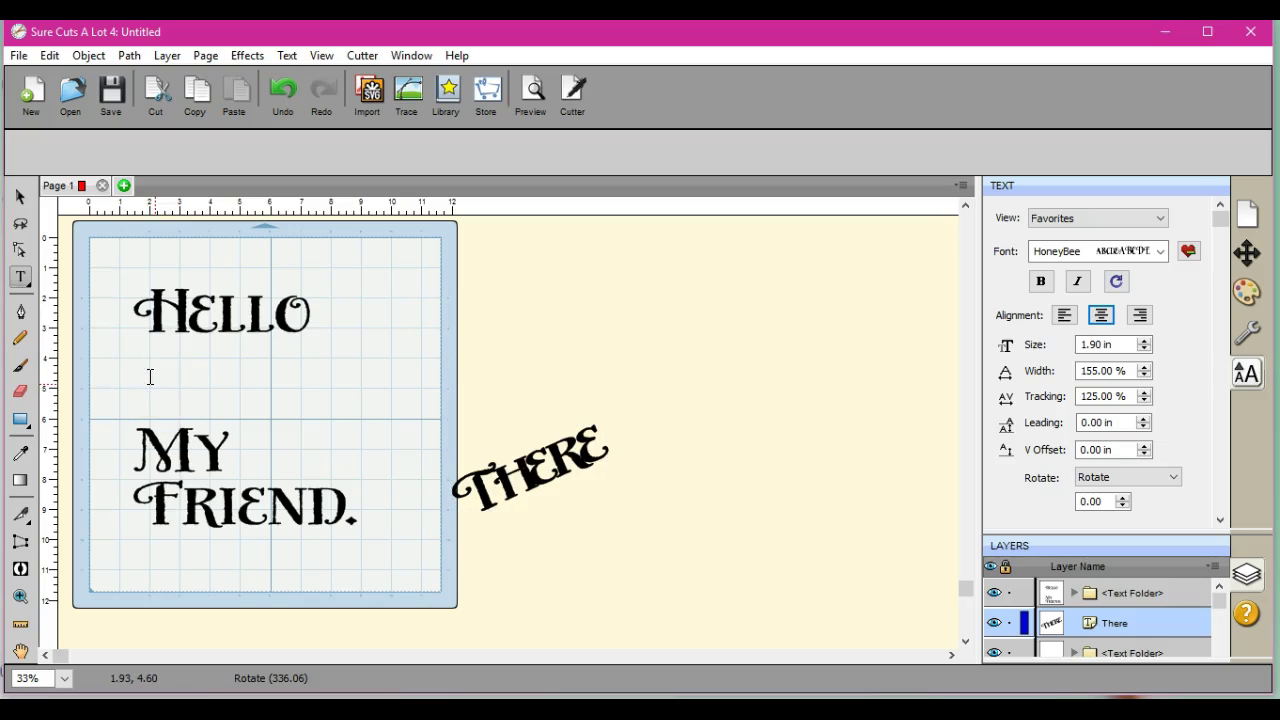
type("There")
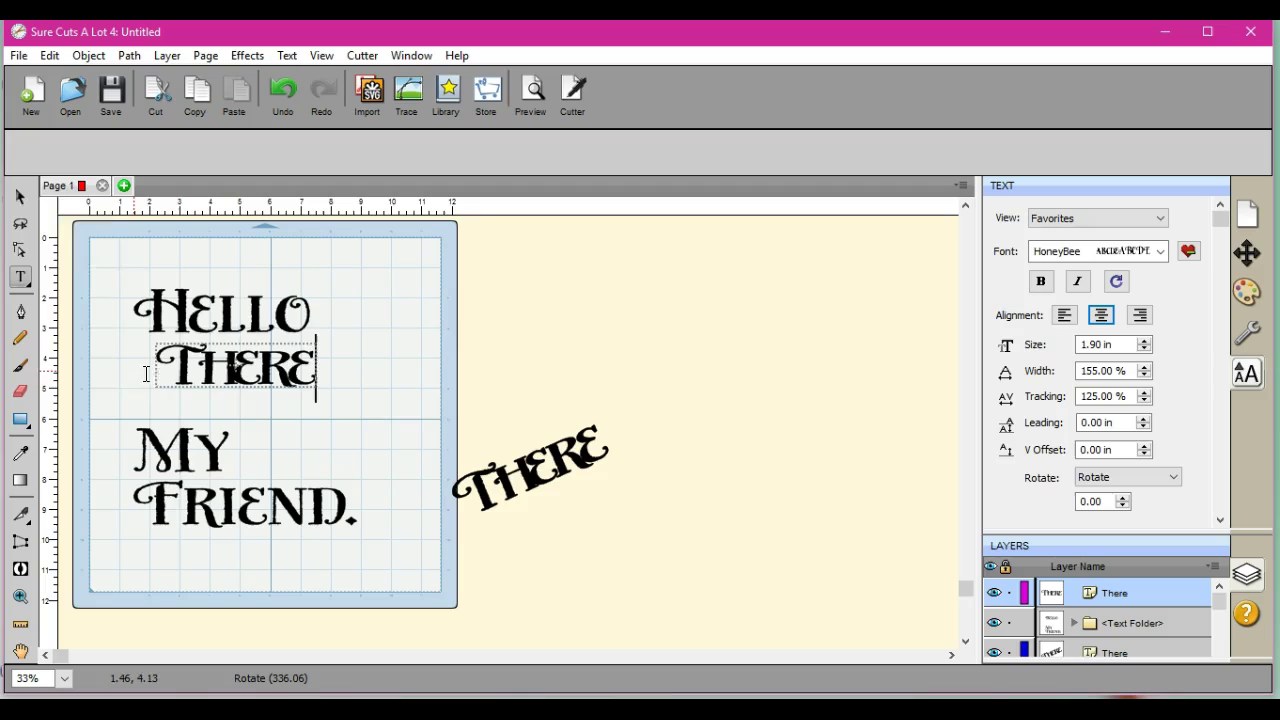
Step: Rotate and resize the new There line under HELLO
left_click(20, 197)
left_click_drag(147, 400, 118, 359)
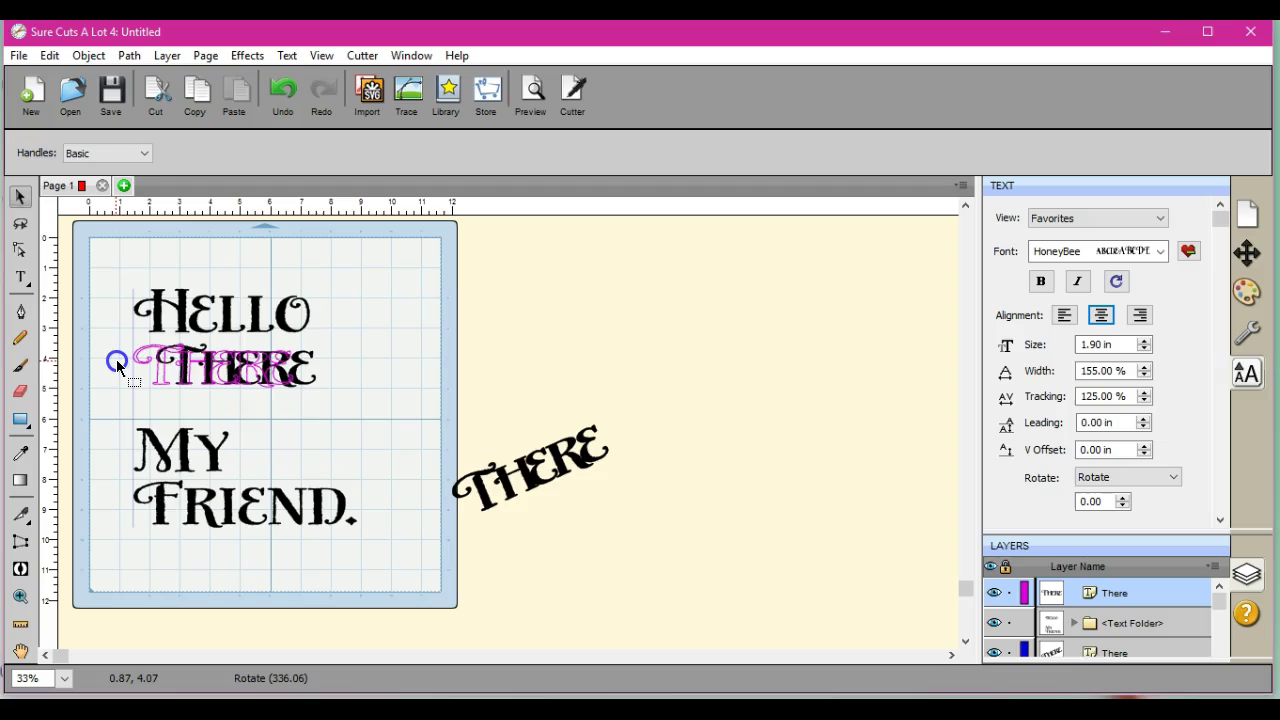
left_click(222, 343)
left_click_drag(211, 329, 208, 327)
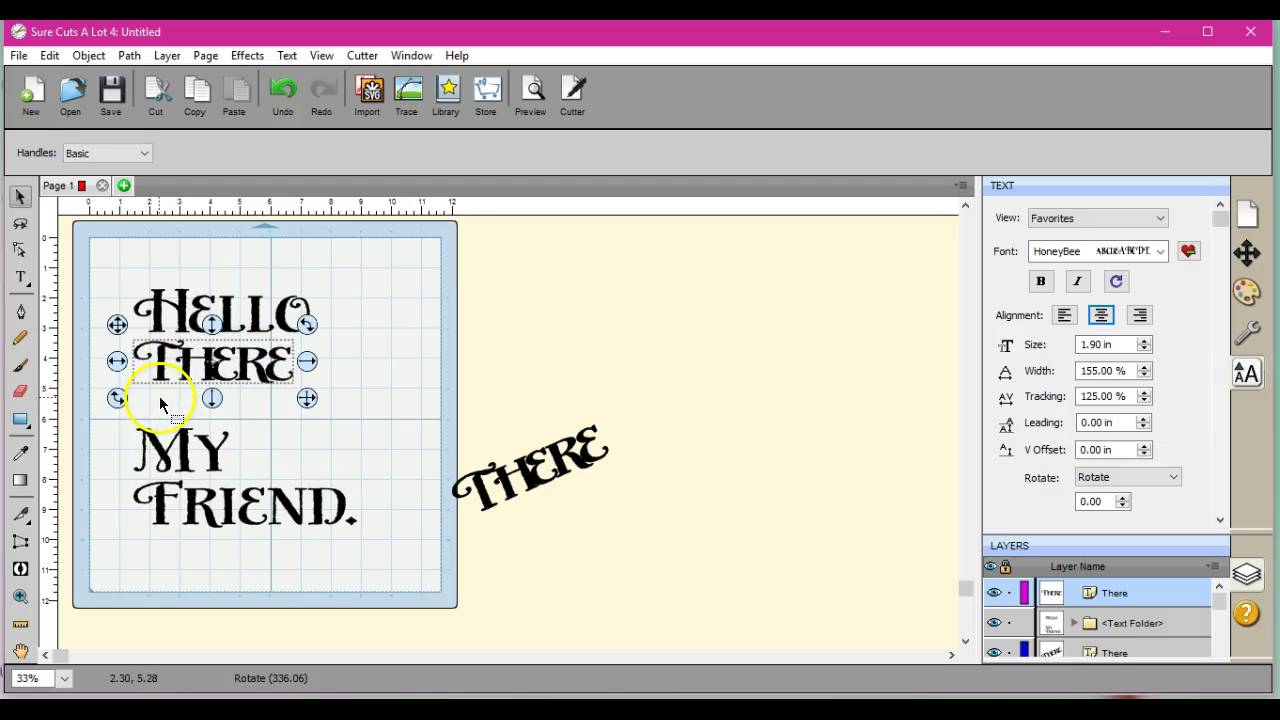
left_click_drag(156, 440, 128, 417)
Step: Move MY FRIEND. up just under THERE and select all four lines
left_click_drag(304, 538, 363, 564)
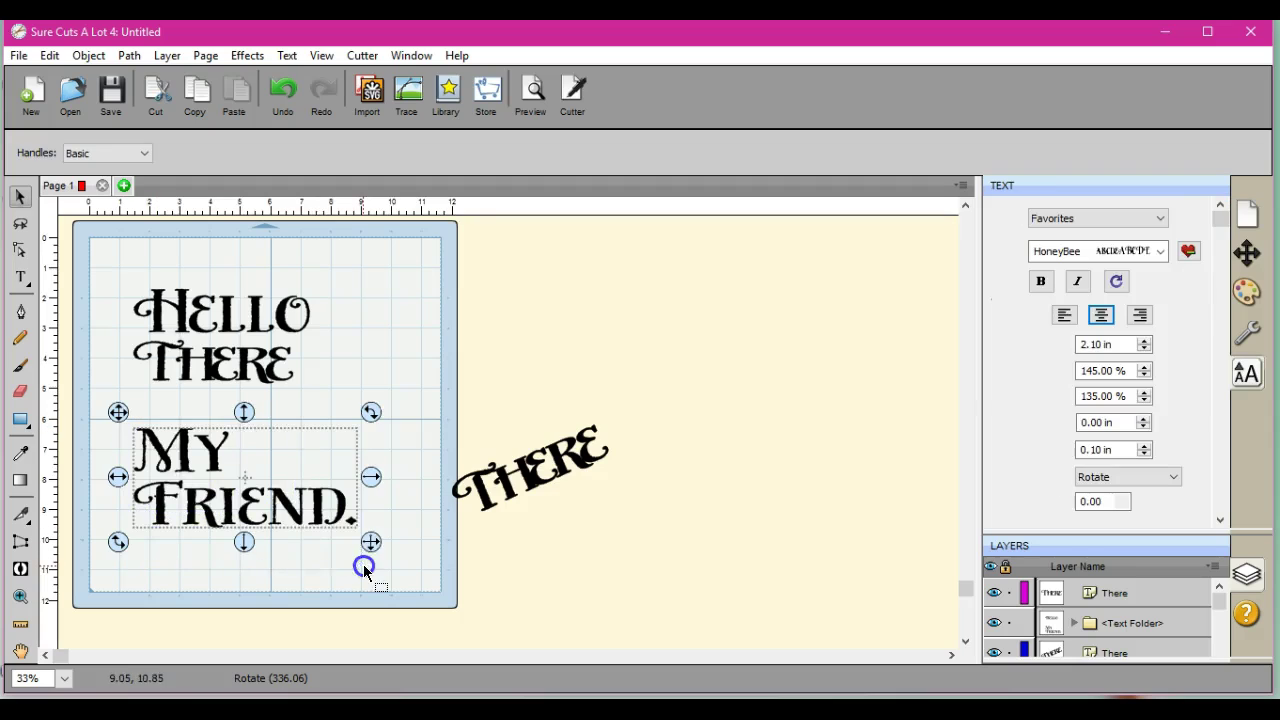
left_click_drag(243, 421, 236, 370)
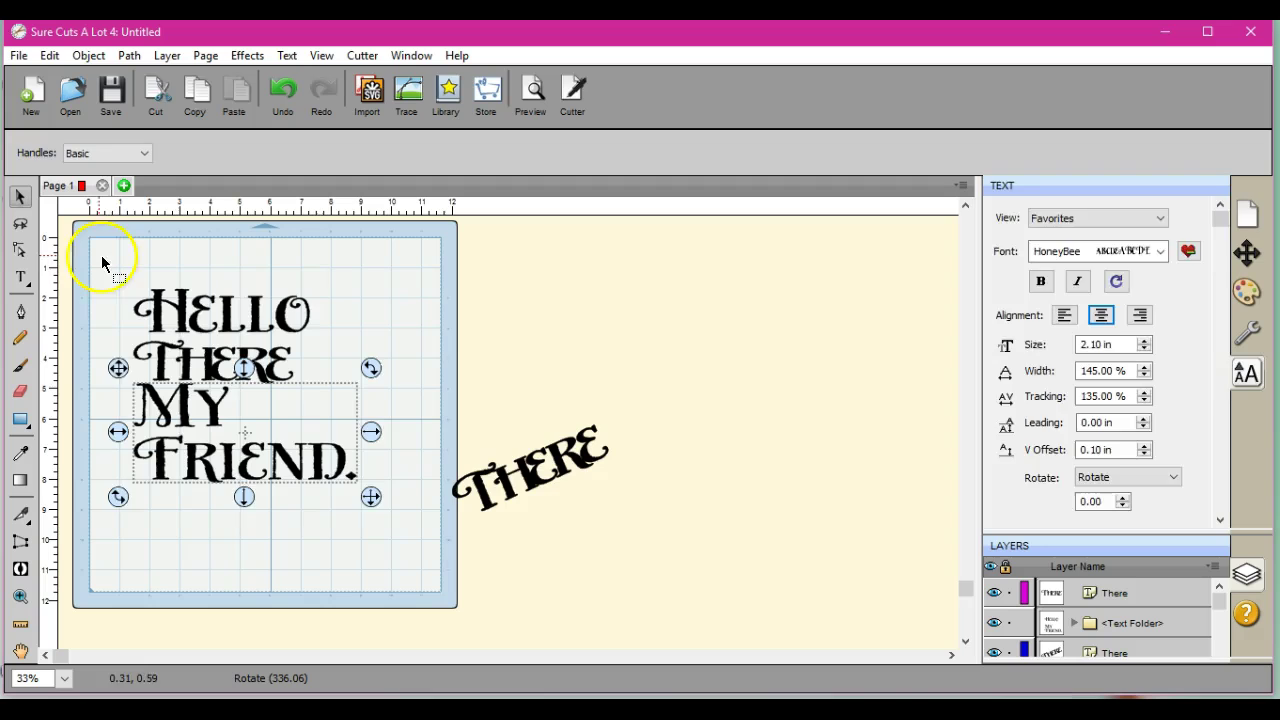
left_click_drag(105, 262, 398, 532)
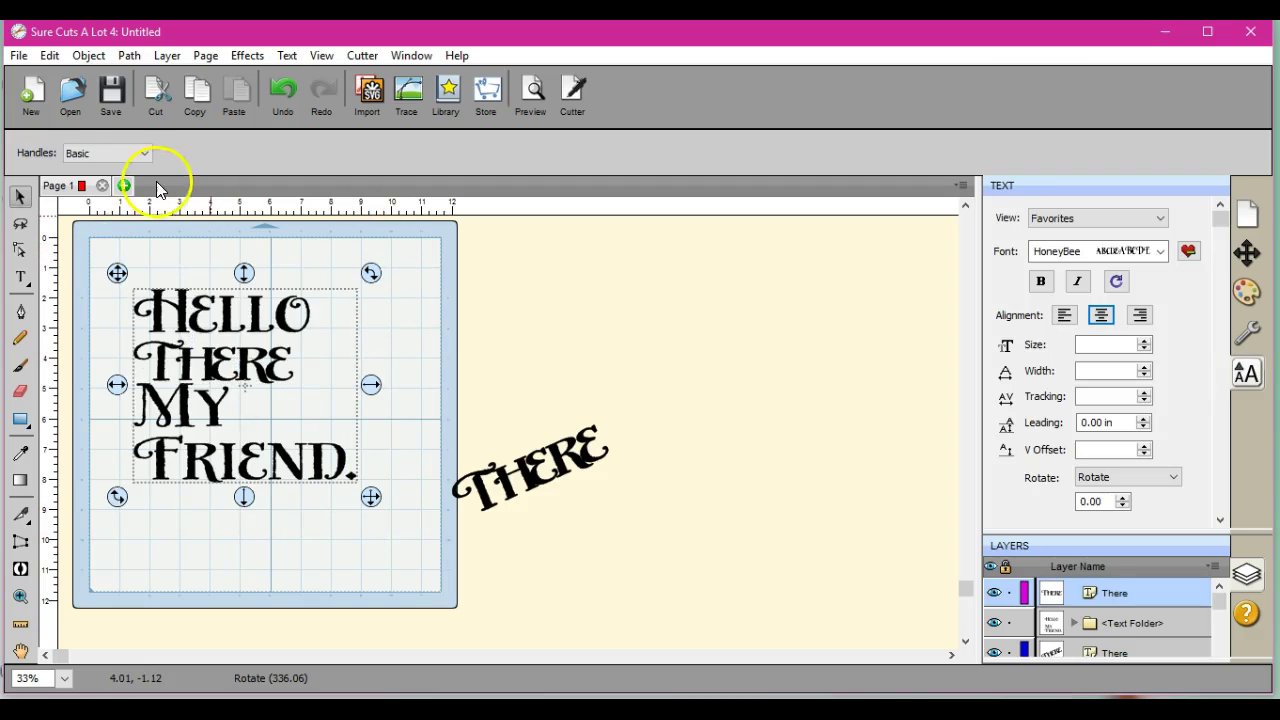
Step: Group HELLO, THERE, MY and FRIEND. into one object, then check each line with the Text tool
left_click(88, 55)
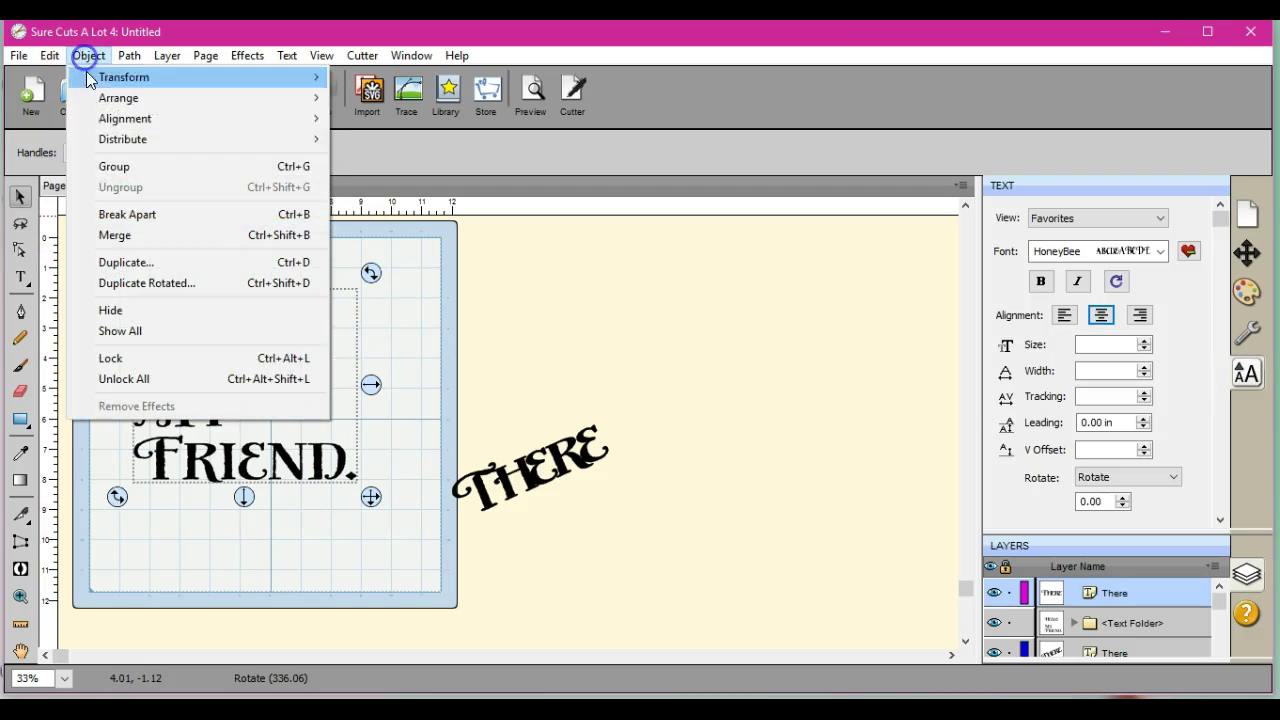
left_click(125, 167)
left_click(20, 276)
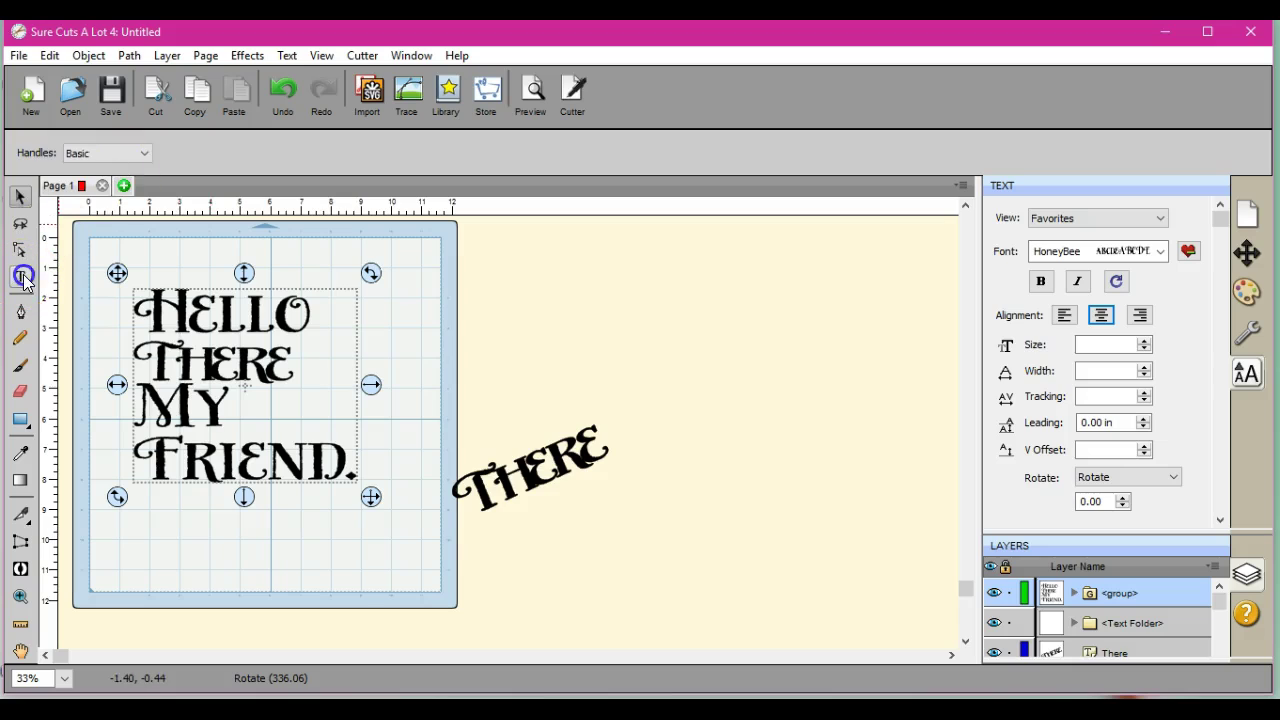
left_click(352, 461)
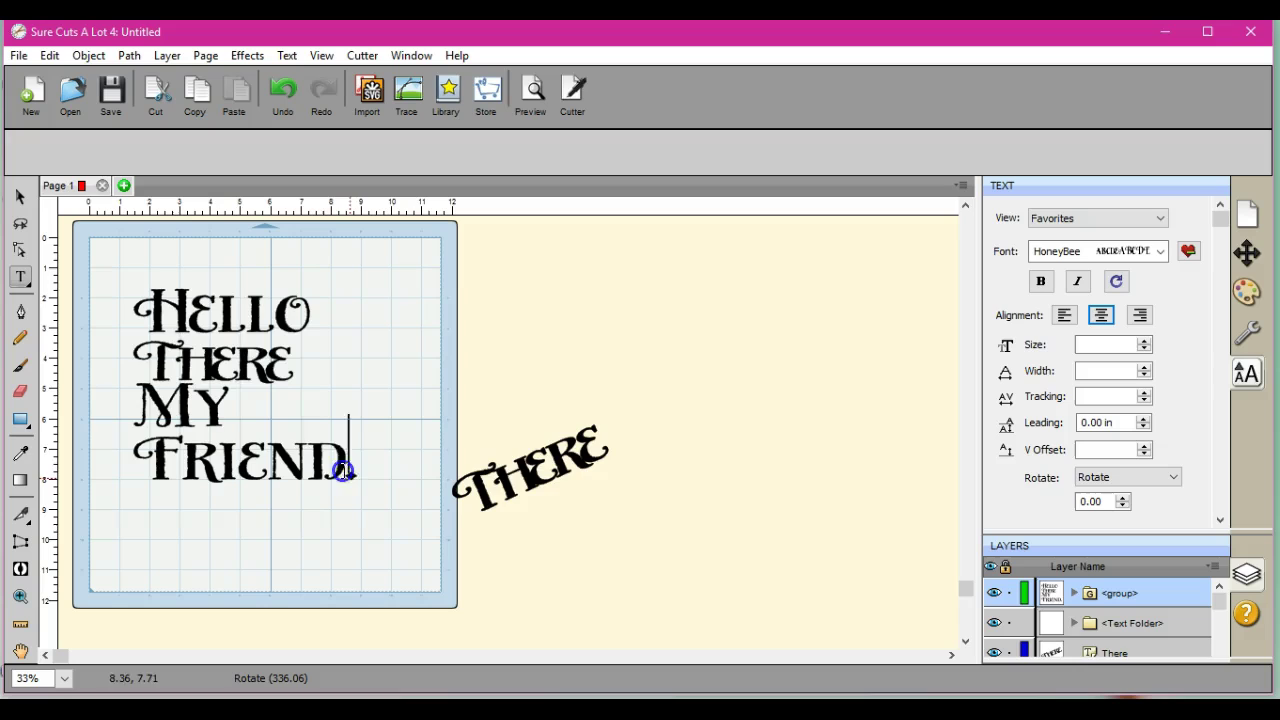
left_click(263, 366)
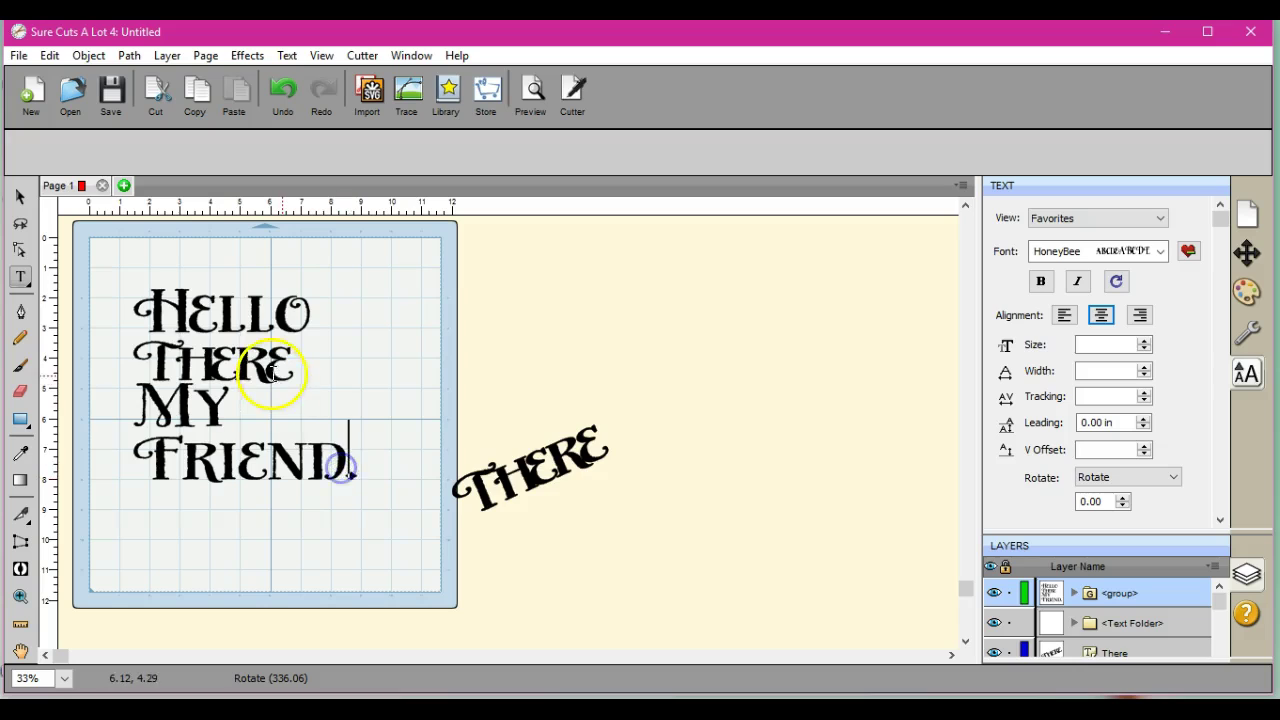
left_click(309, 311)
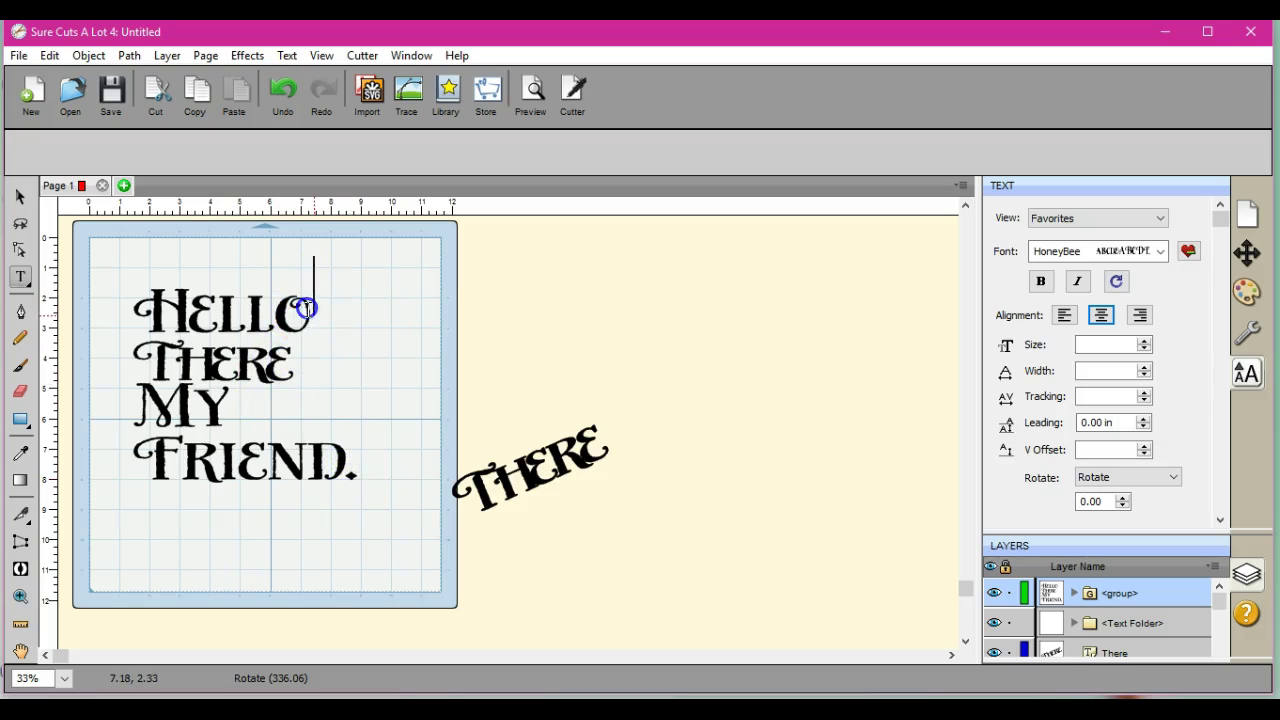
left_click(216, 413)
left_click(268, 372)
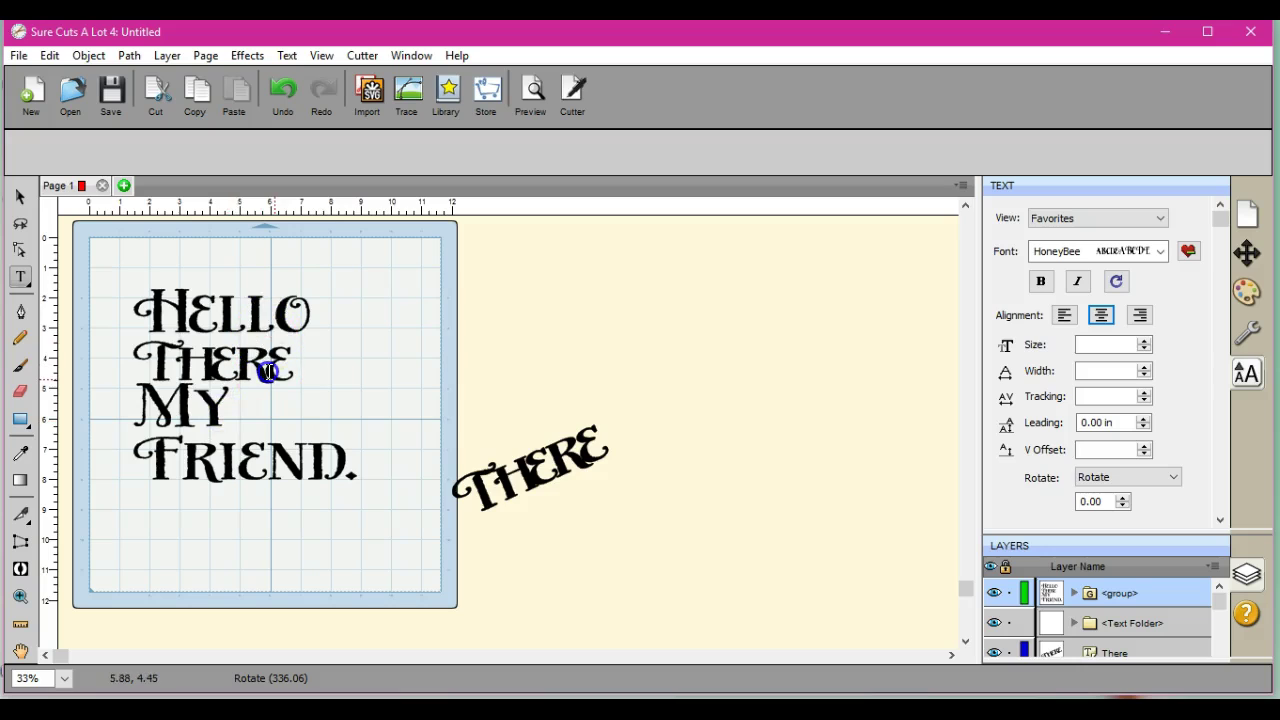
left_click(316, 553)
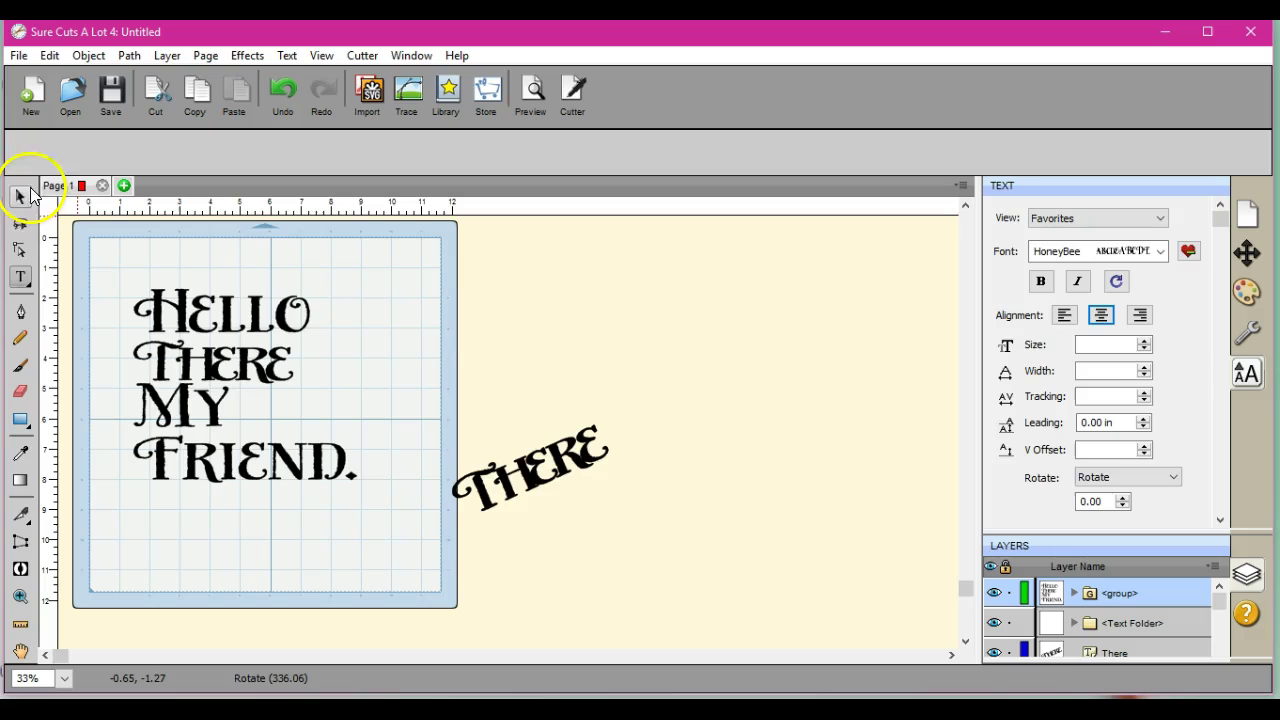
Step: Delete the rotated THERE lying off the mat
left_click(19, 198)
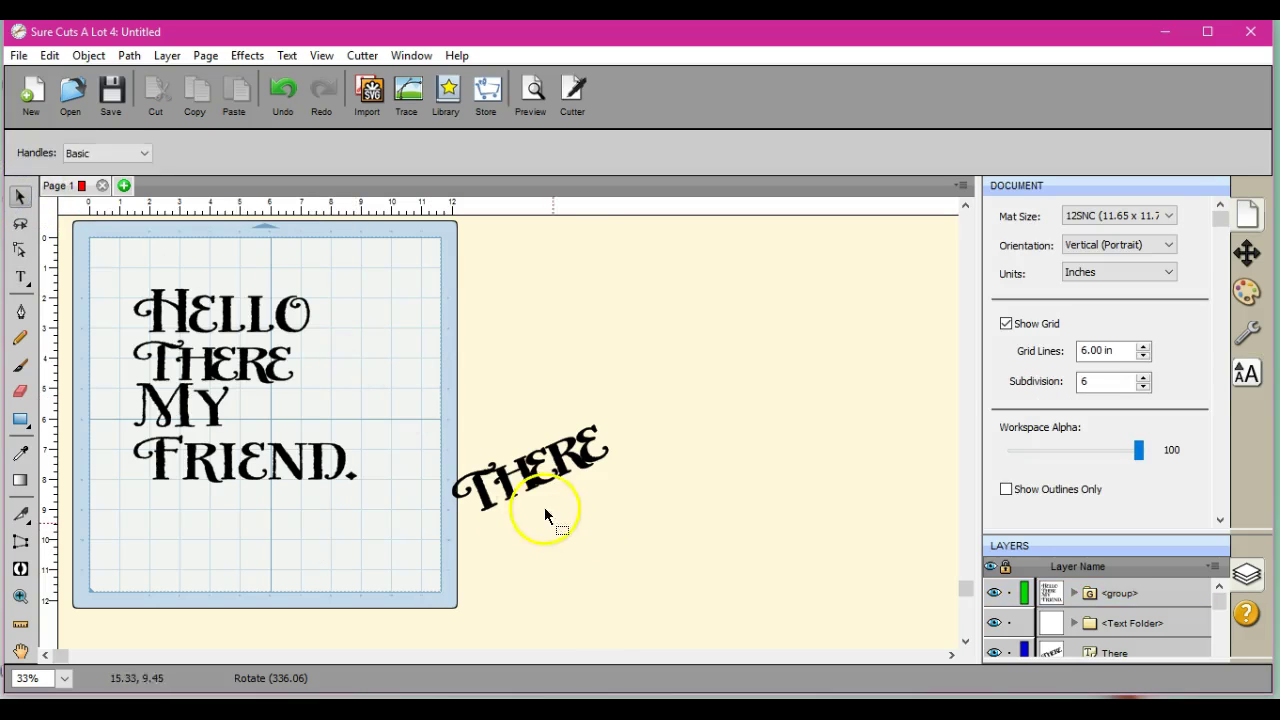
left_click(530, 472)
left_click_drag(530, 472, 512, 388)
right_click(512, 388)
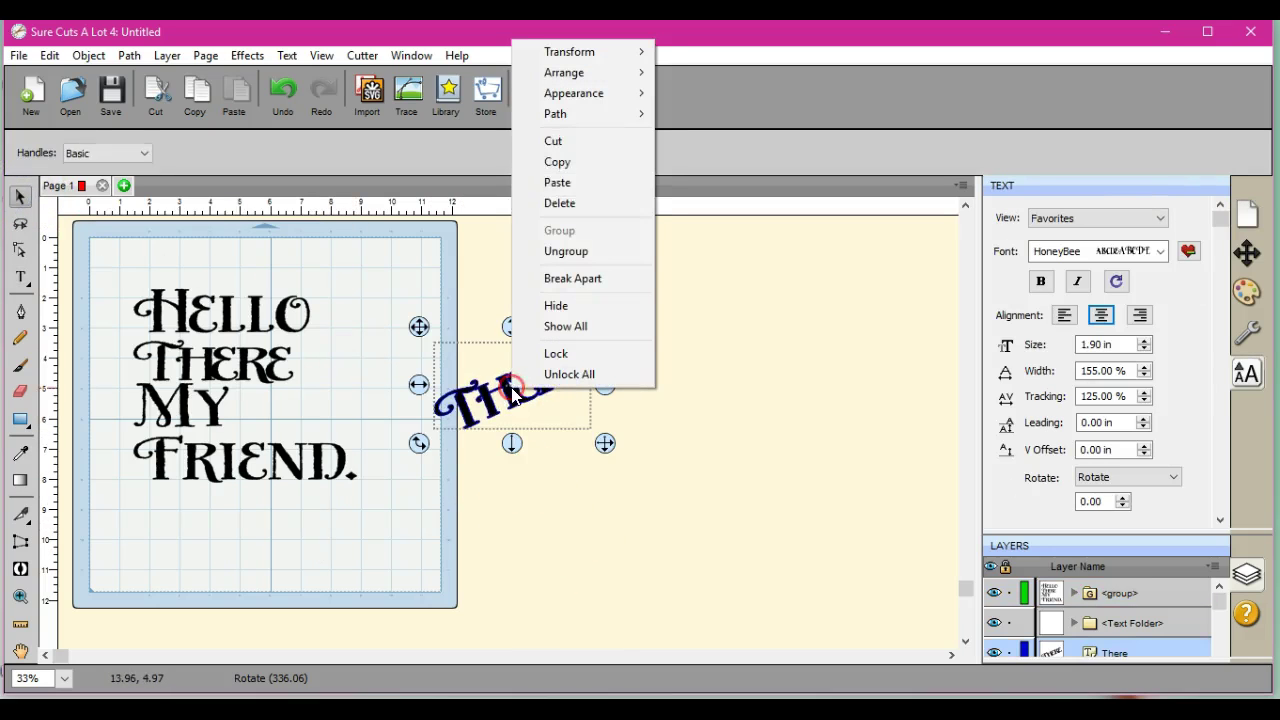
left_click(584, 203)
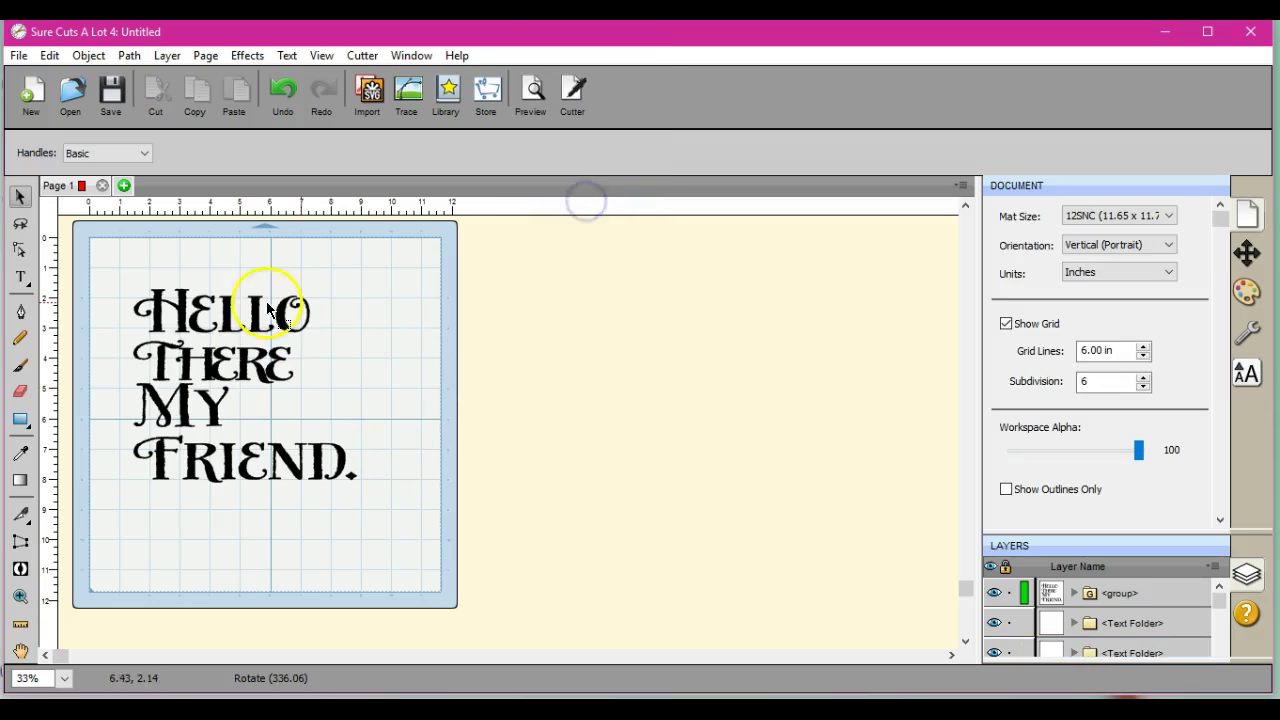
Step: Select the grouped text and dismiss the Object menu without changes
left_click(327, 427)
left_click(89, 55)
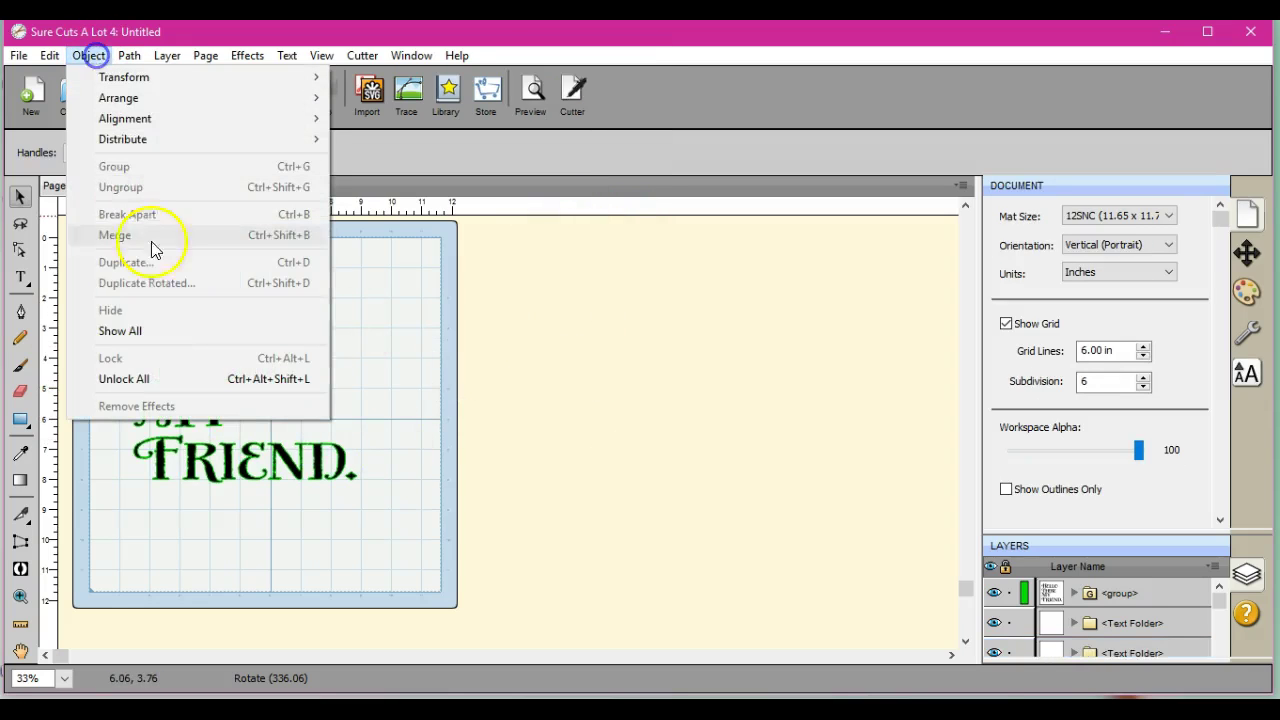
left_click(461, 338)
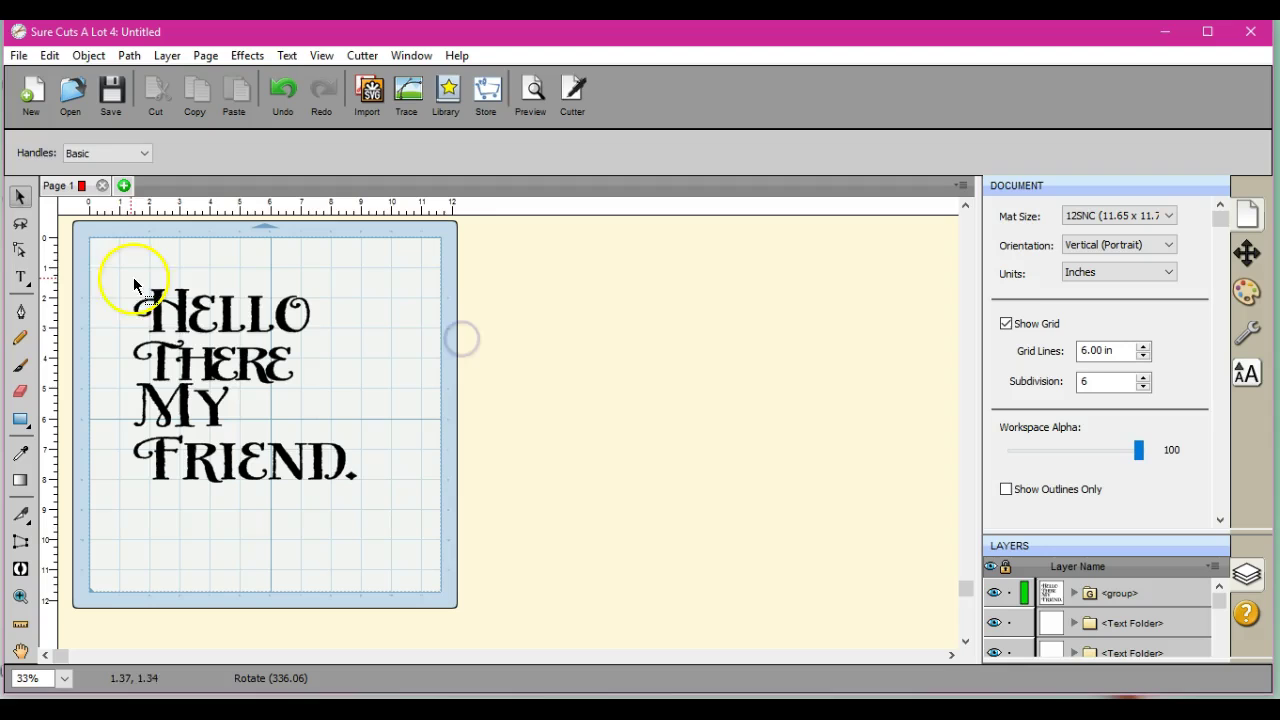
Step: Confirm centre alignment for the grouped greeting, then reselect it and open the Object menu
left_click_drag(113, 268, 489, 577)
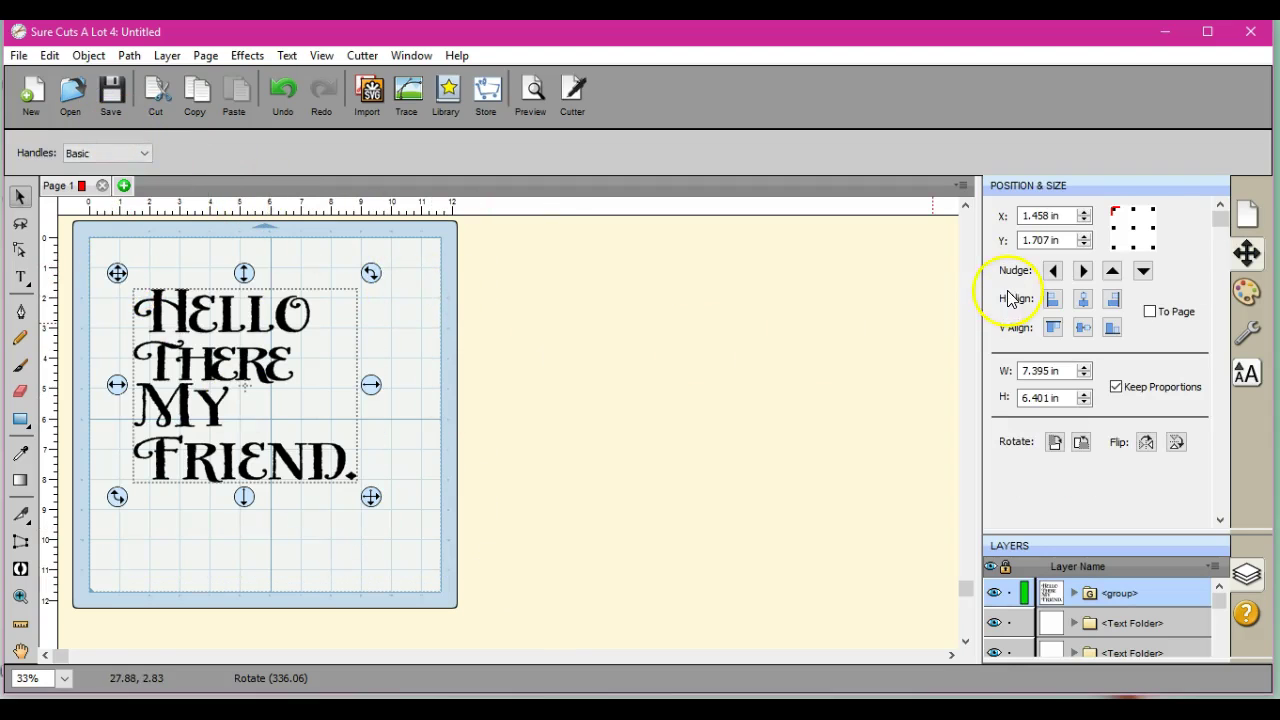
left_click(1248, 378)
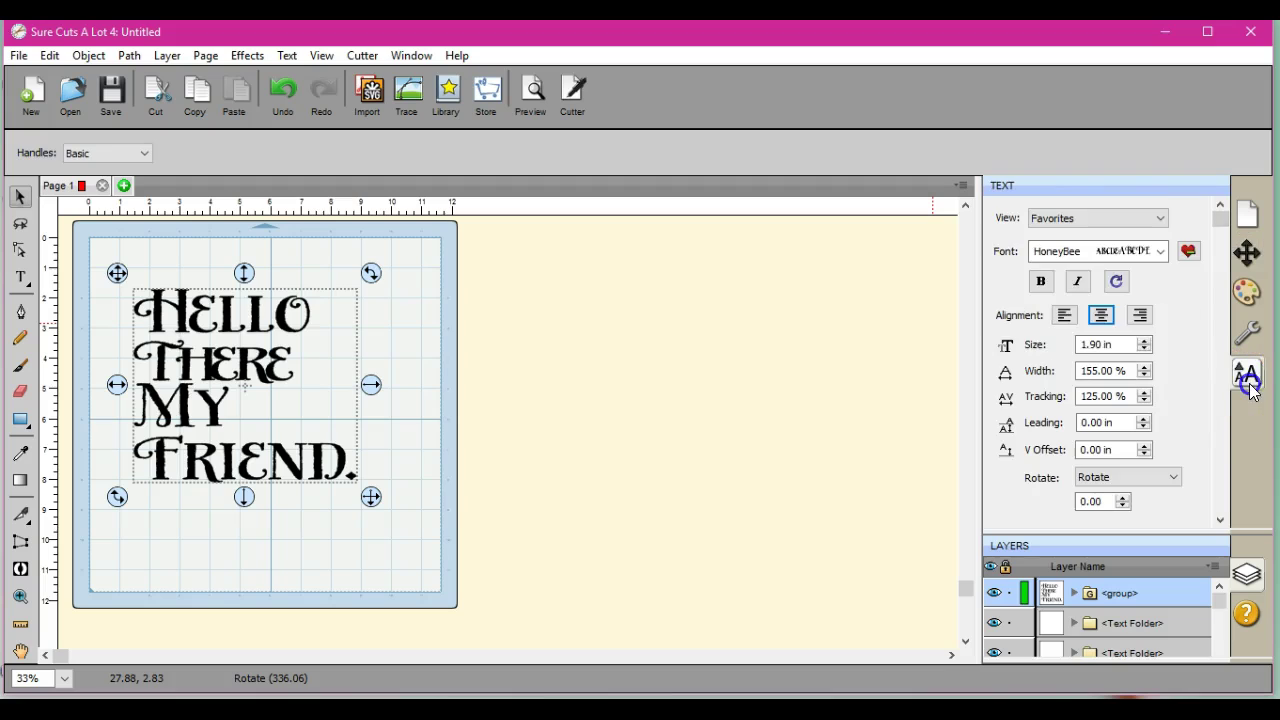
left_click(1101, 316)
left_click(434, 417)
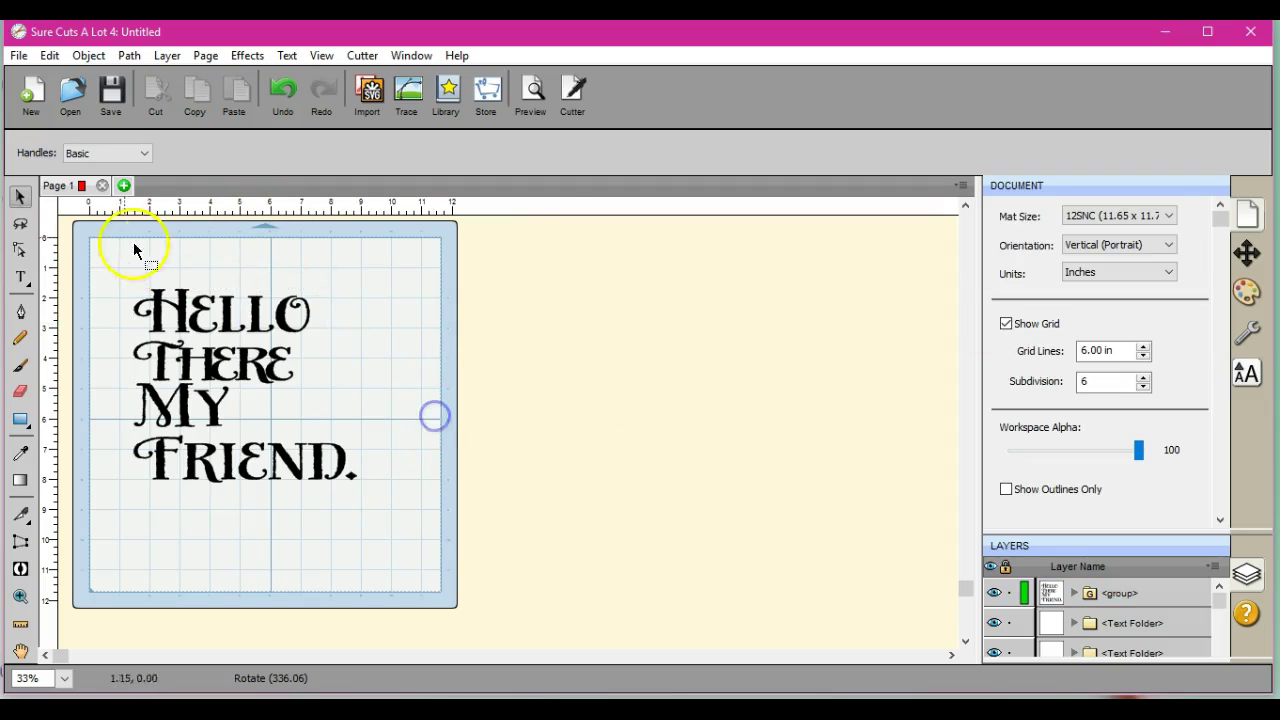
left_click_drag(109, 255, 356, 362)
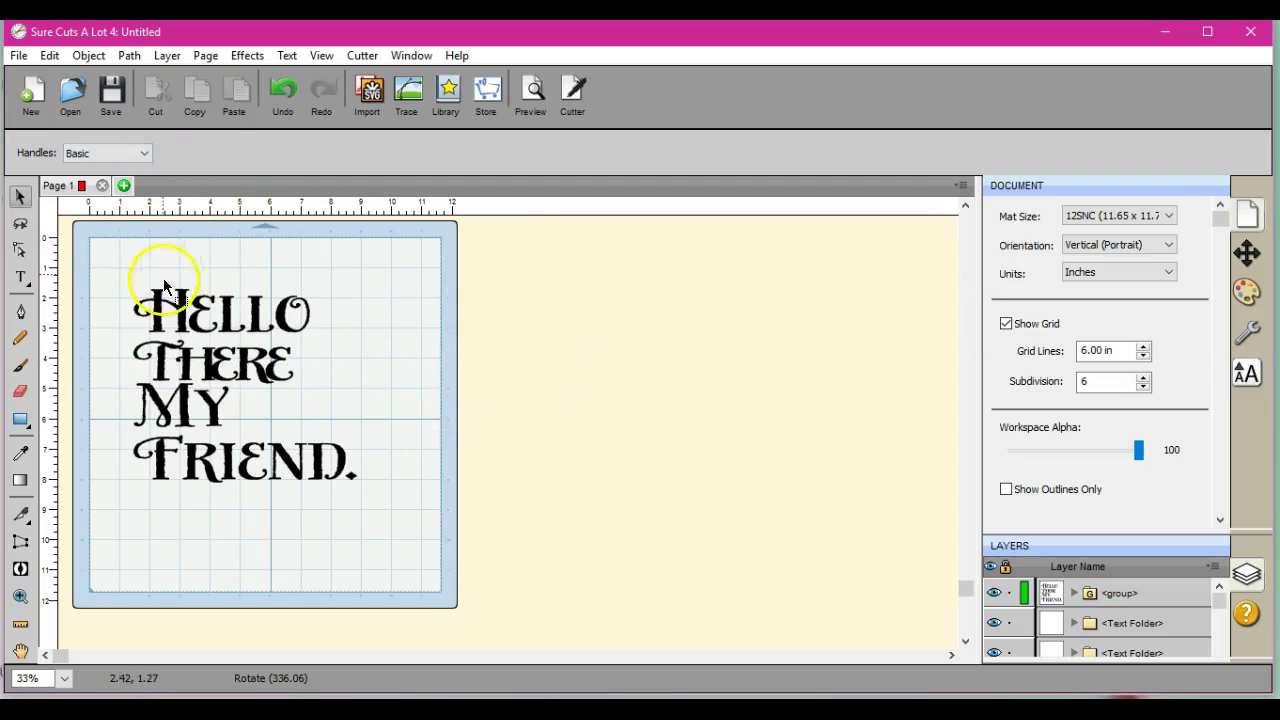
left_click(183, 317)
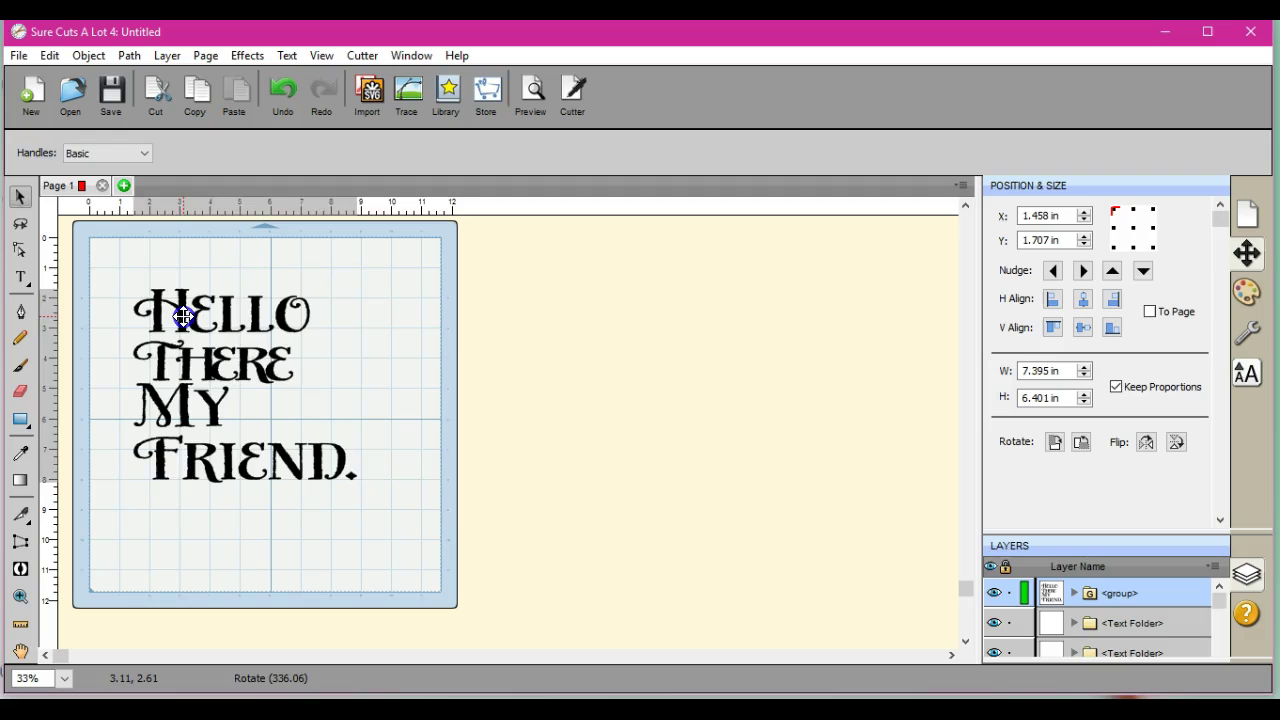
left_click(88, 55)
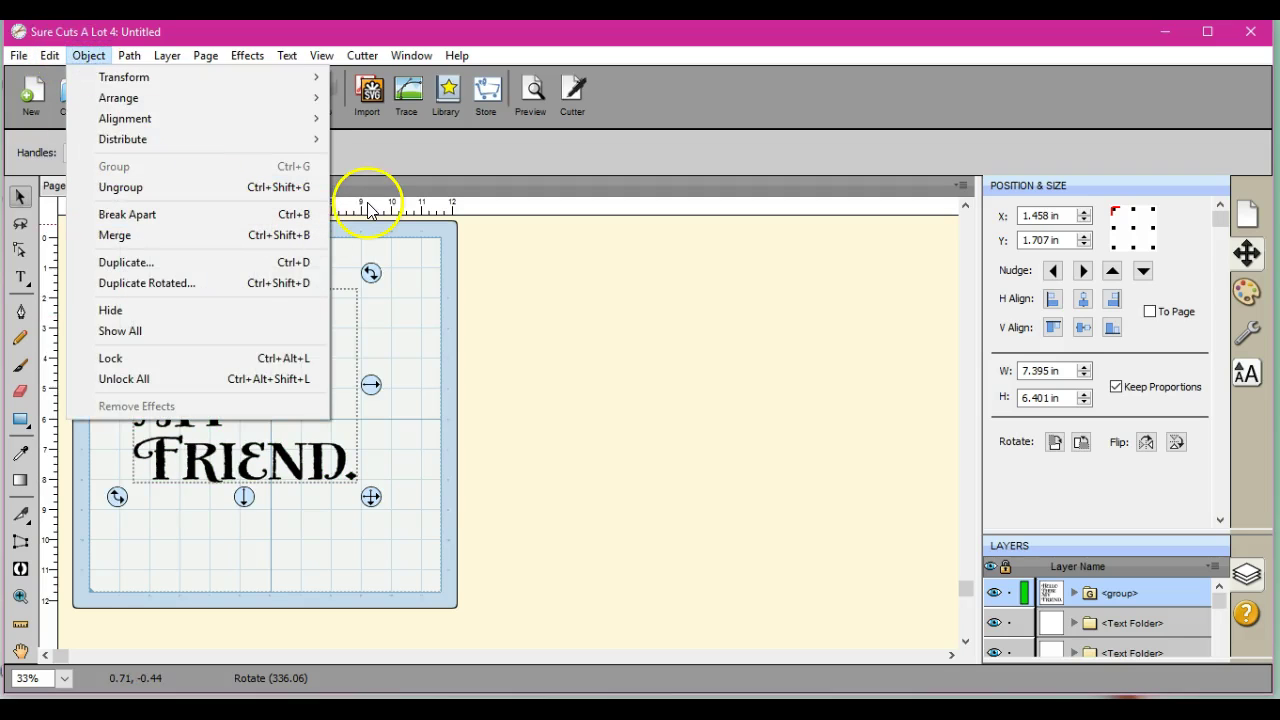
Step: Ungroup the greeting into separate lines and group HELLO on its own
left_click(304, 185)
left_click(175, 268)
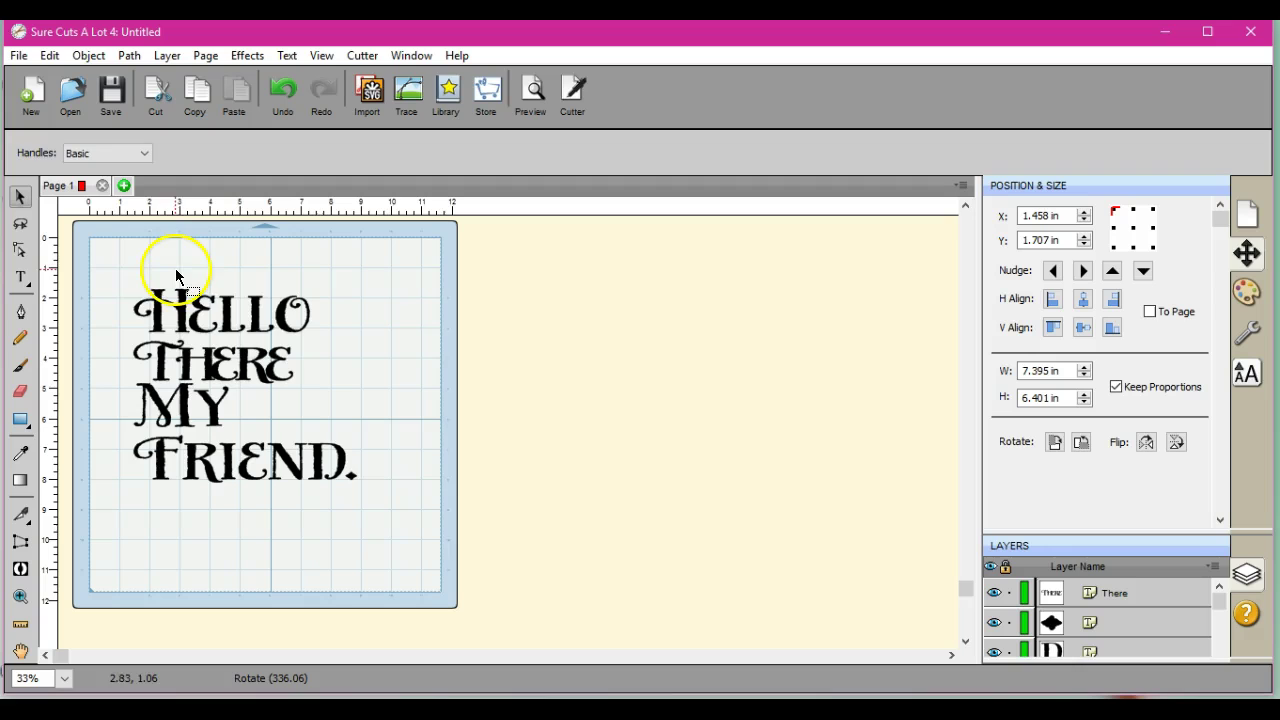
left_click_drag(113, 259, 367, 343)
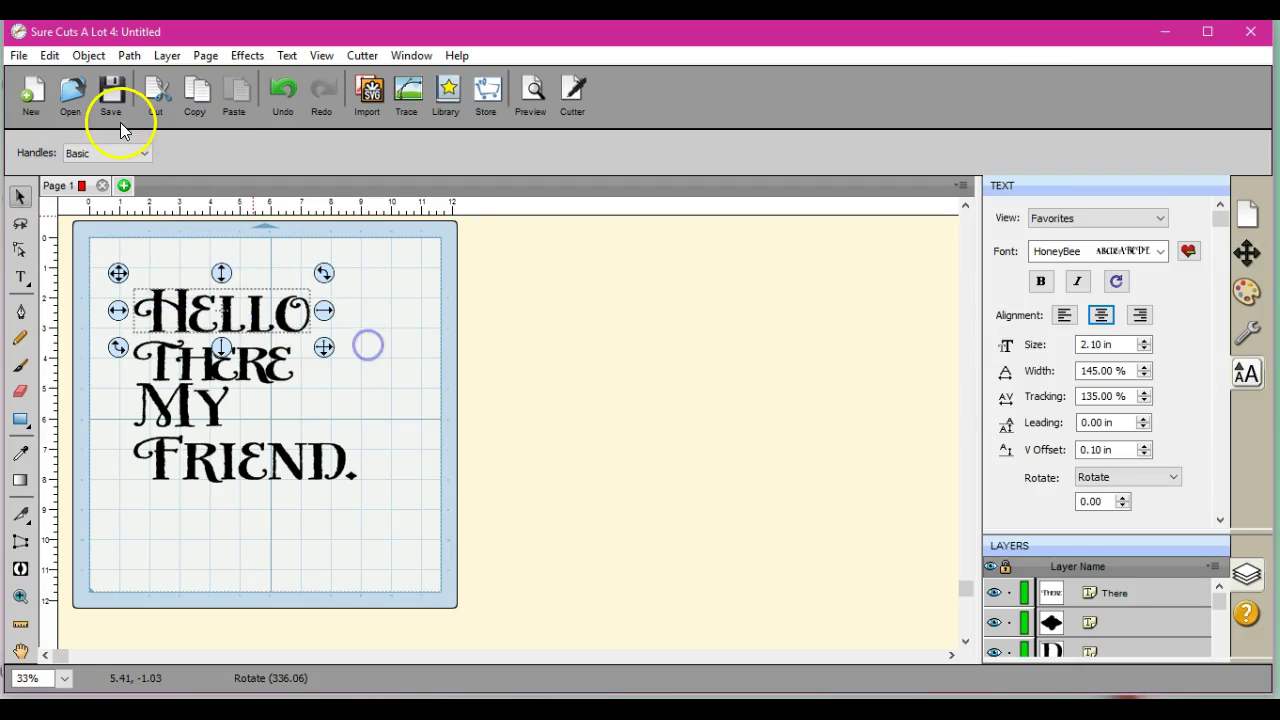
left_click(88, 55)
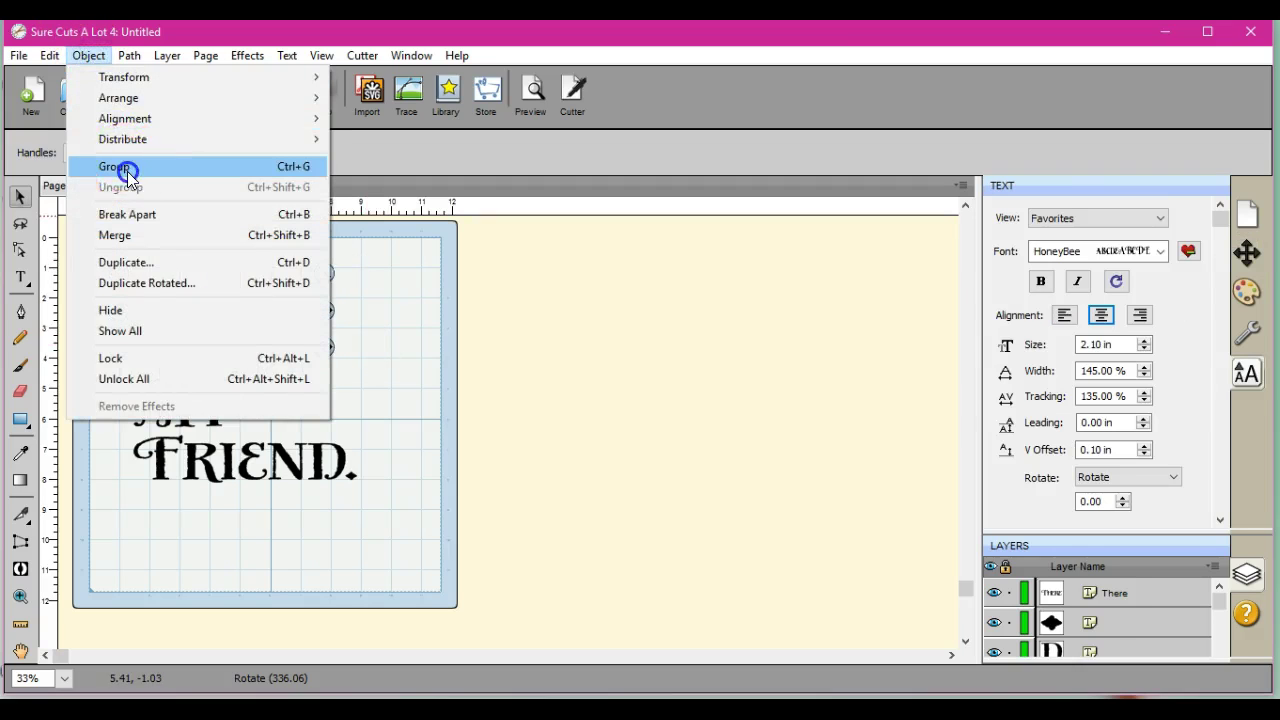
left_click(128, 171)
Step: Group FRIEND. as its own object and check the THERE line
left_click(105, 435)
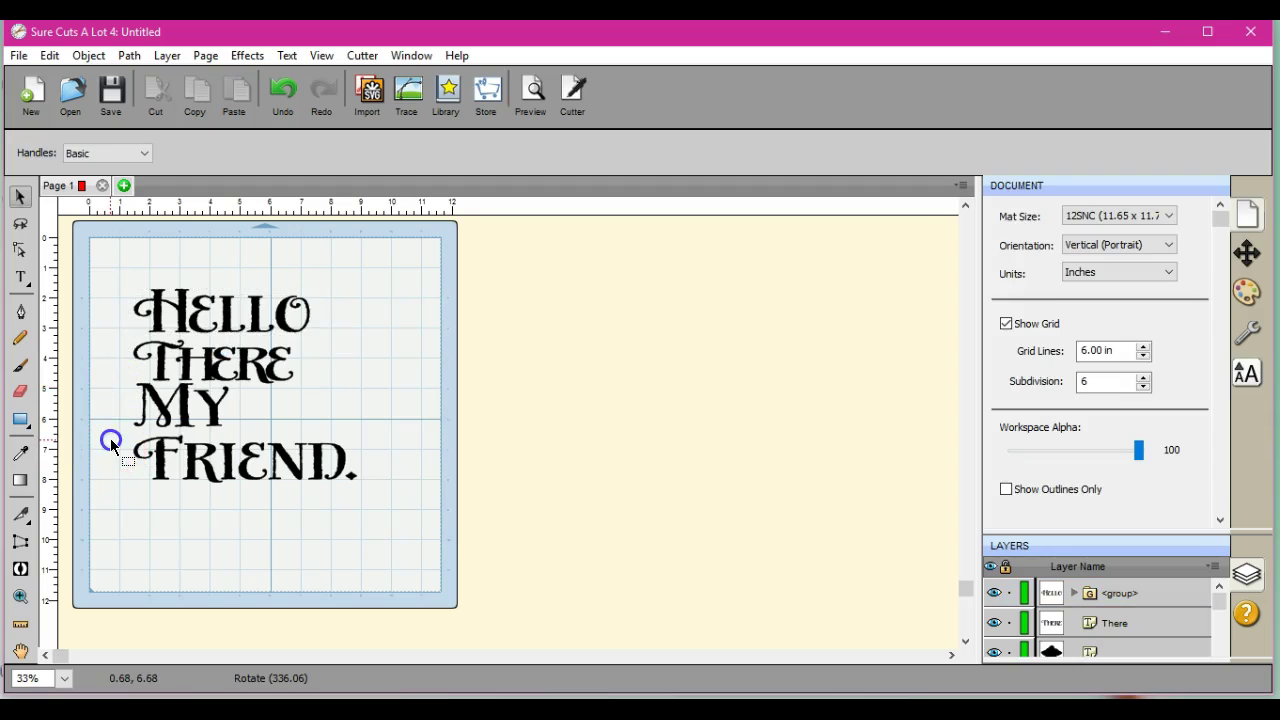
left_click_drag(103, 433, 506, 520)
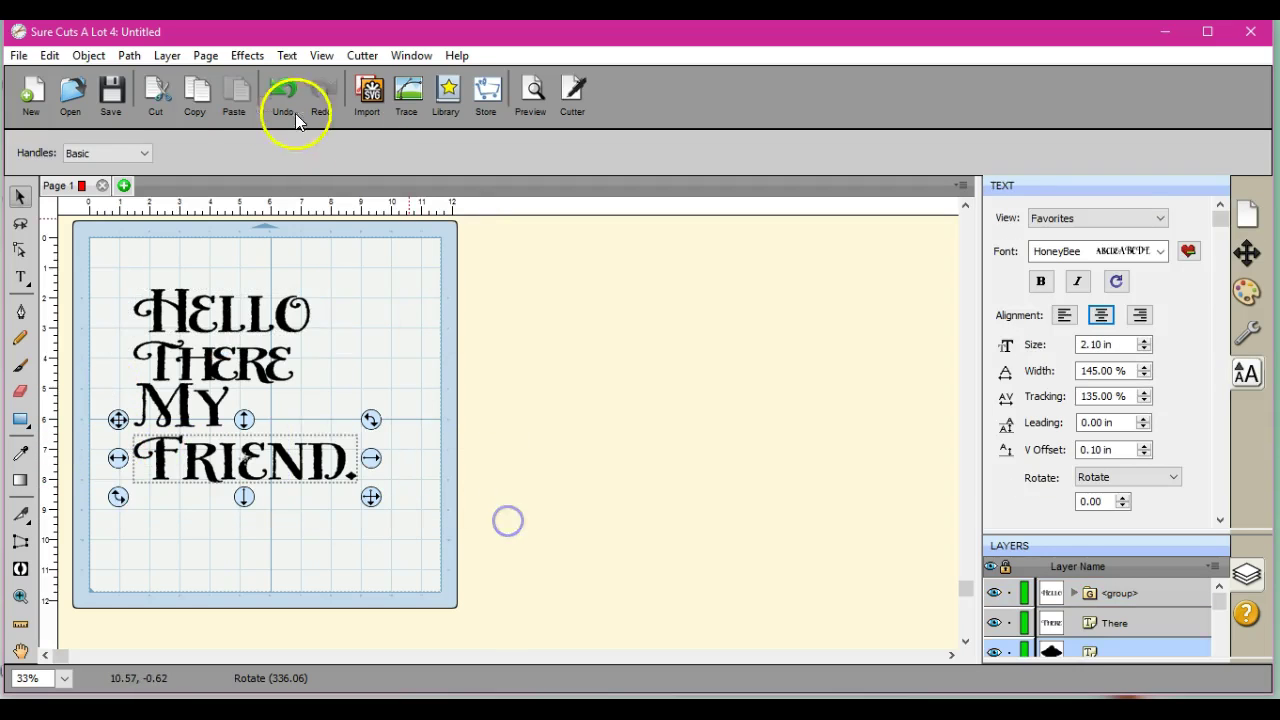
left_click(92, 56)
left_click(112, 165)
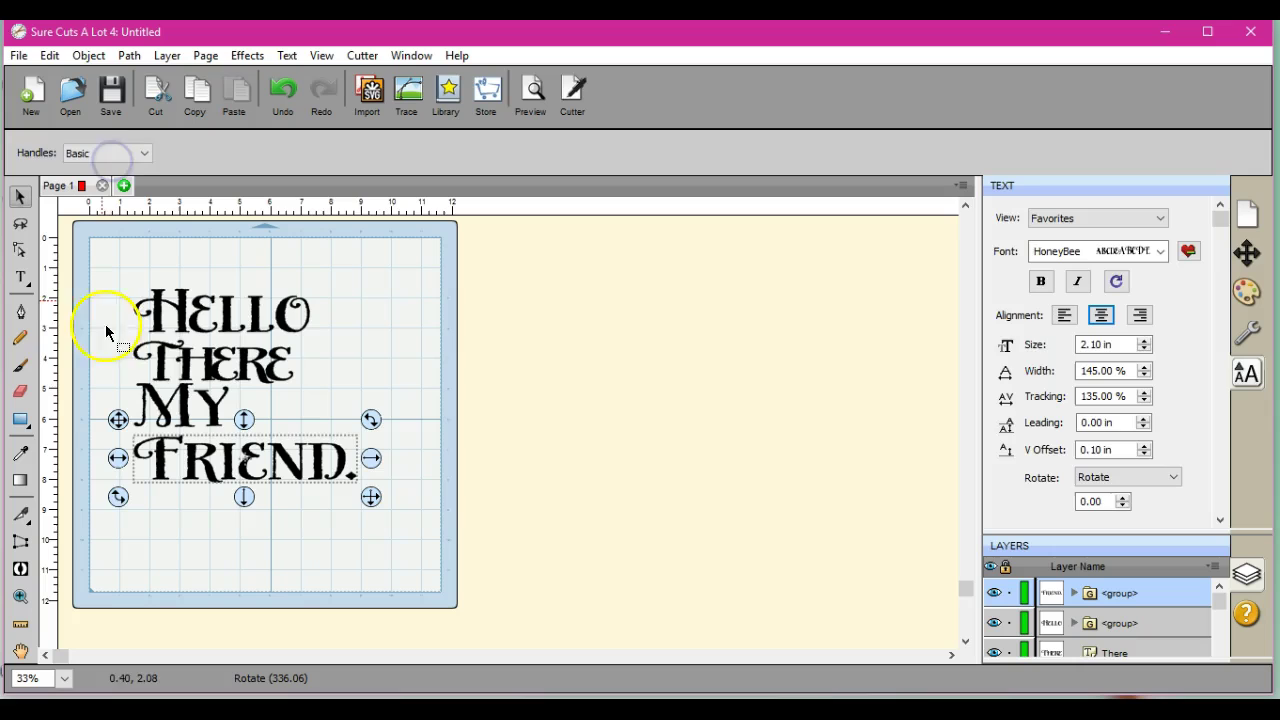
left_click_drag(105, 330, 314, 403)
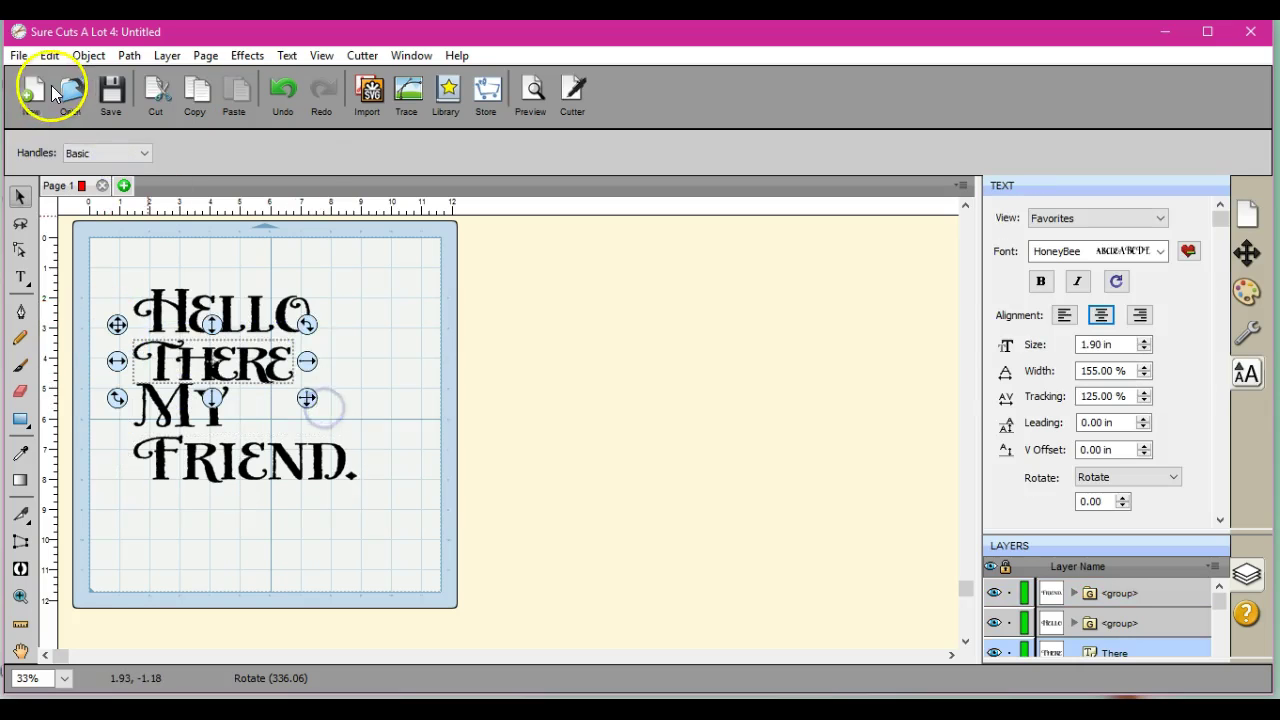
left_click(99, 56)
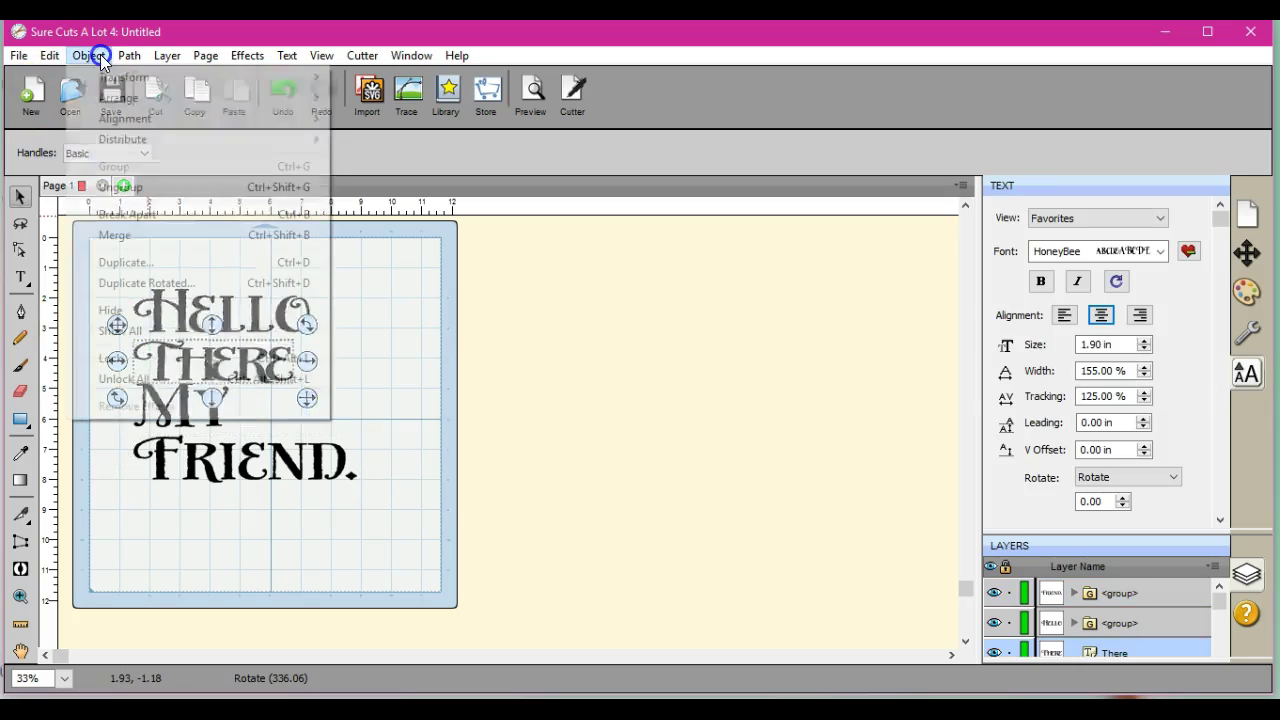
left_click(490, 358)
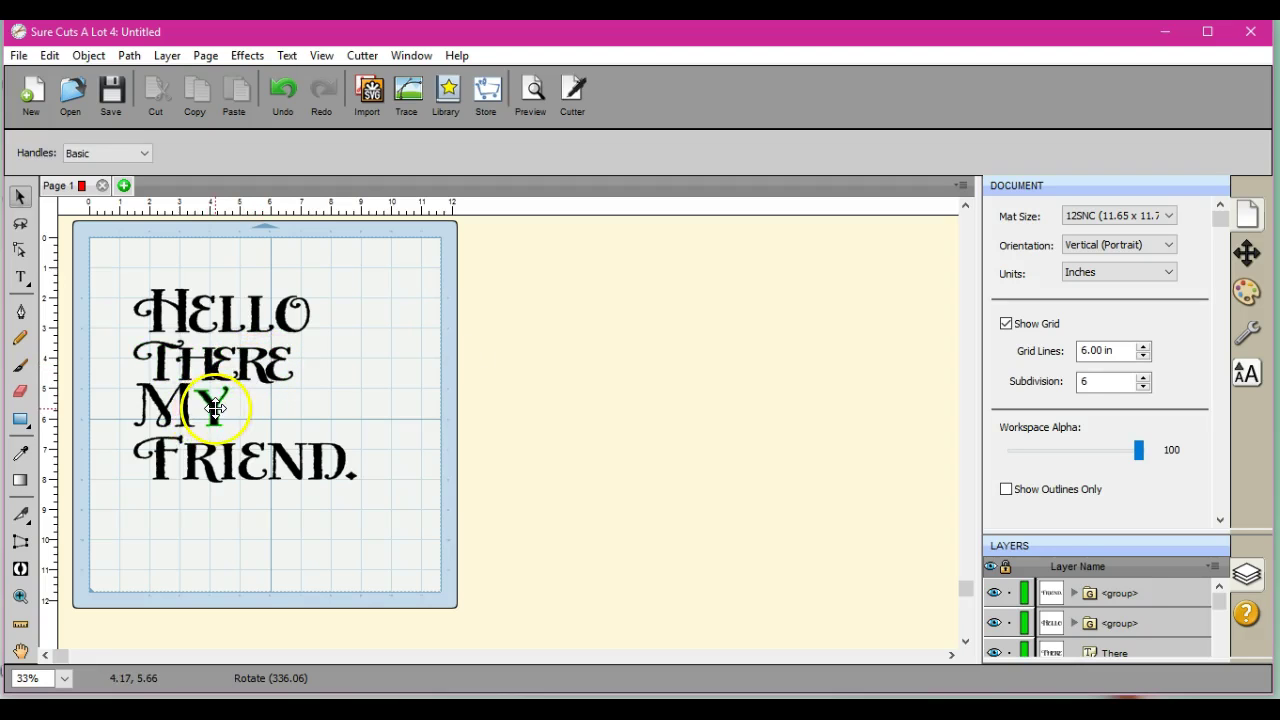
Step: Group the MY line, then select all the text lines together
left_click_drag(106, 378, 270, 452)
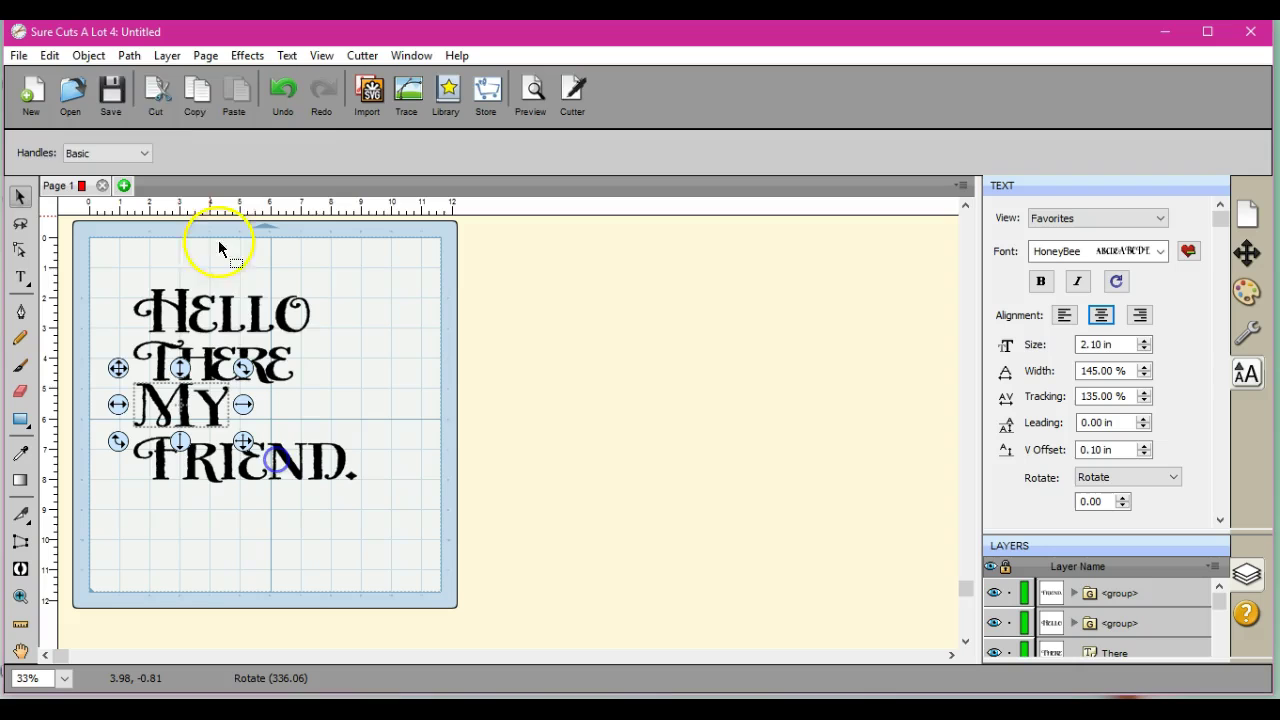
left_click(80, 55)
left_click(120, 167)
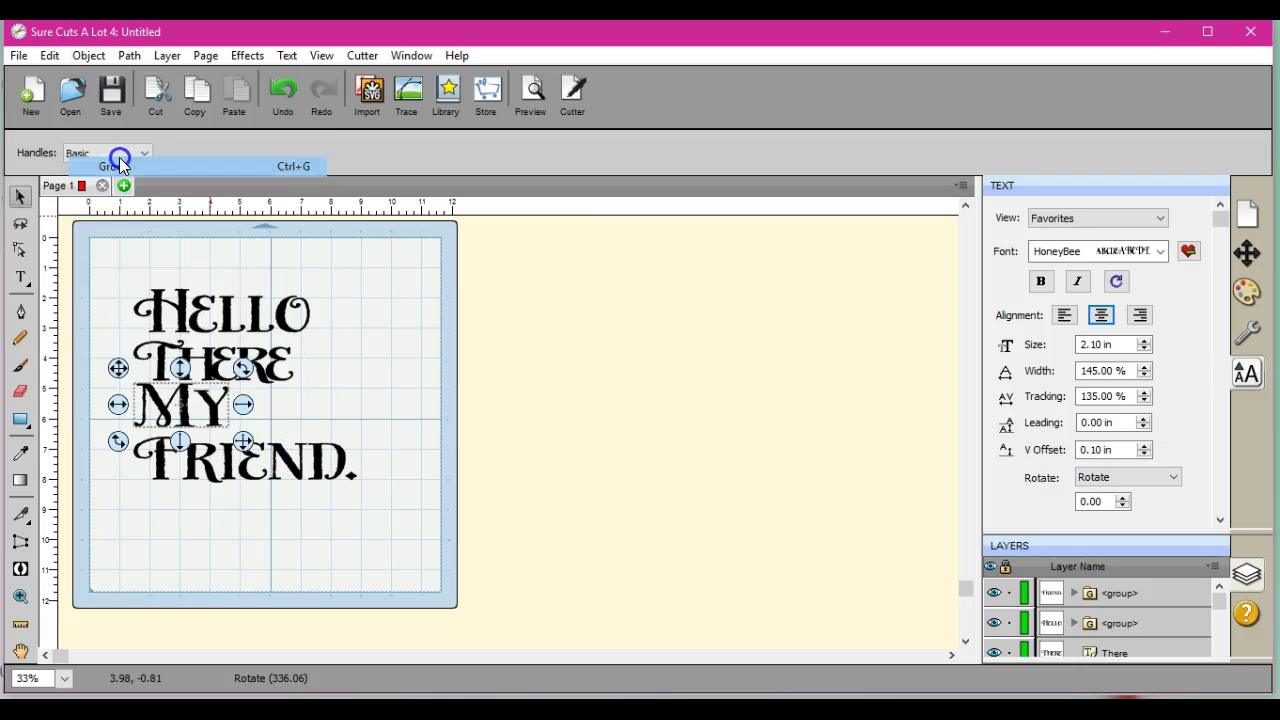
left_click(88, 268)
left_click_drag(88, 268, 458, 590)
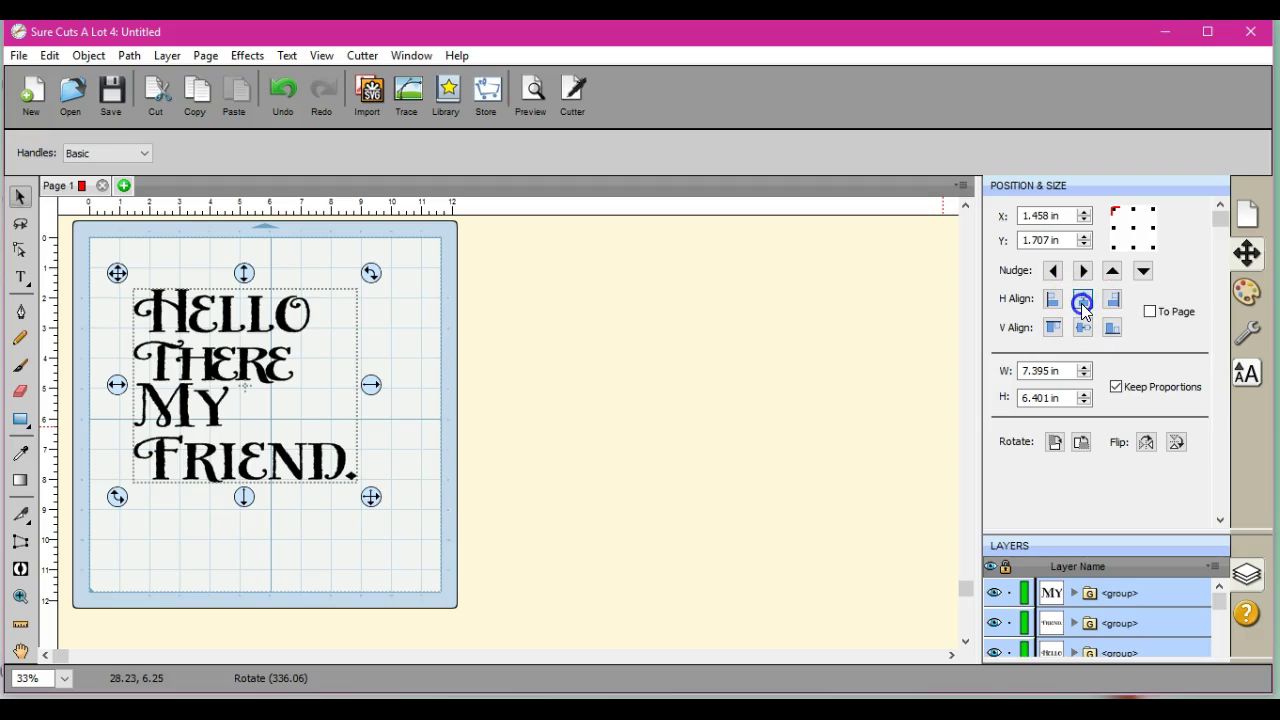
Step: Centre the four lines horizontally with H Align centre, then deselect
left_click(1081, 301)
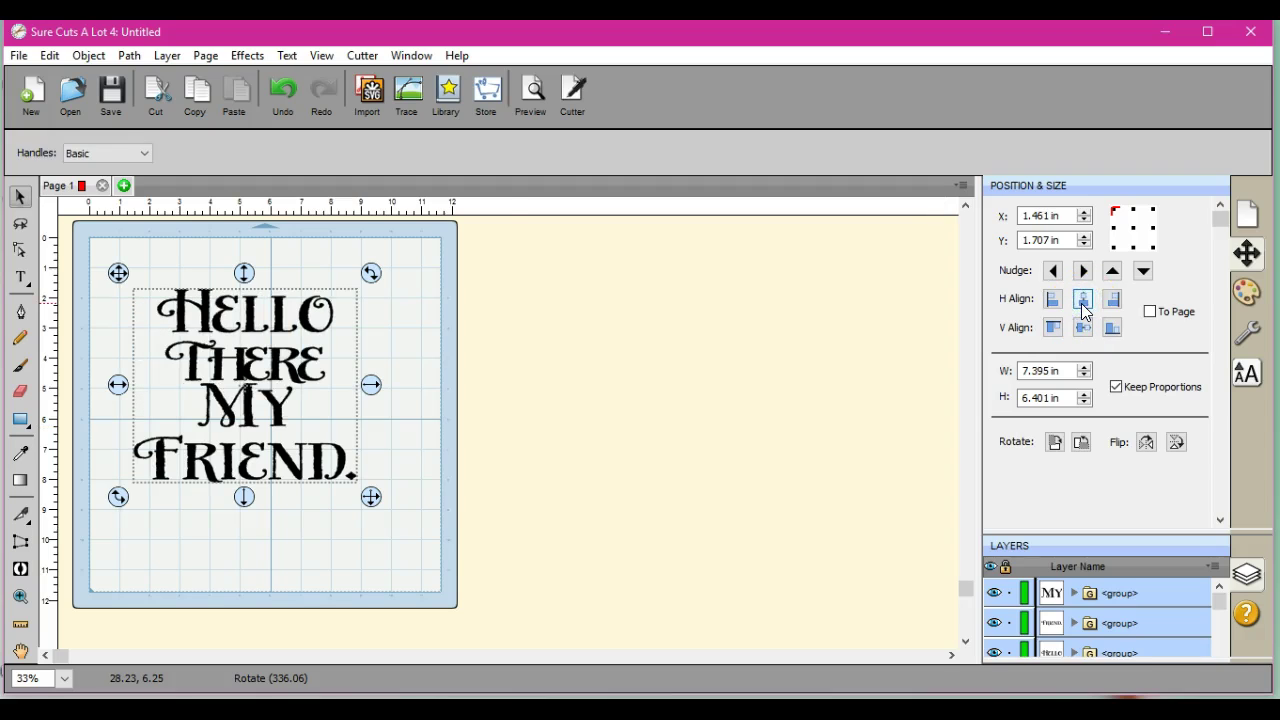
left_click(502, 445)
left_click(502, 445)
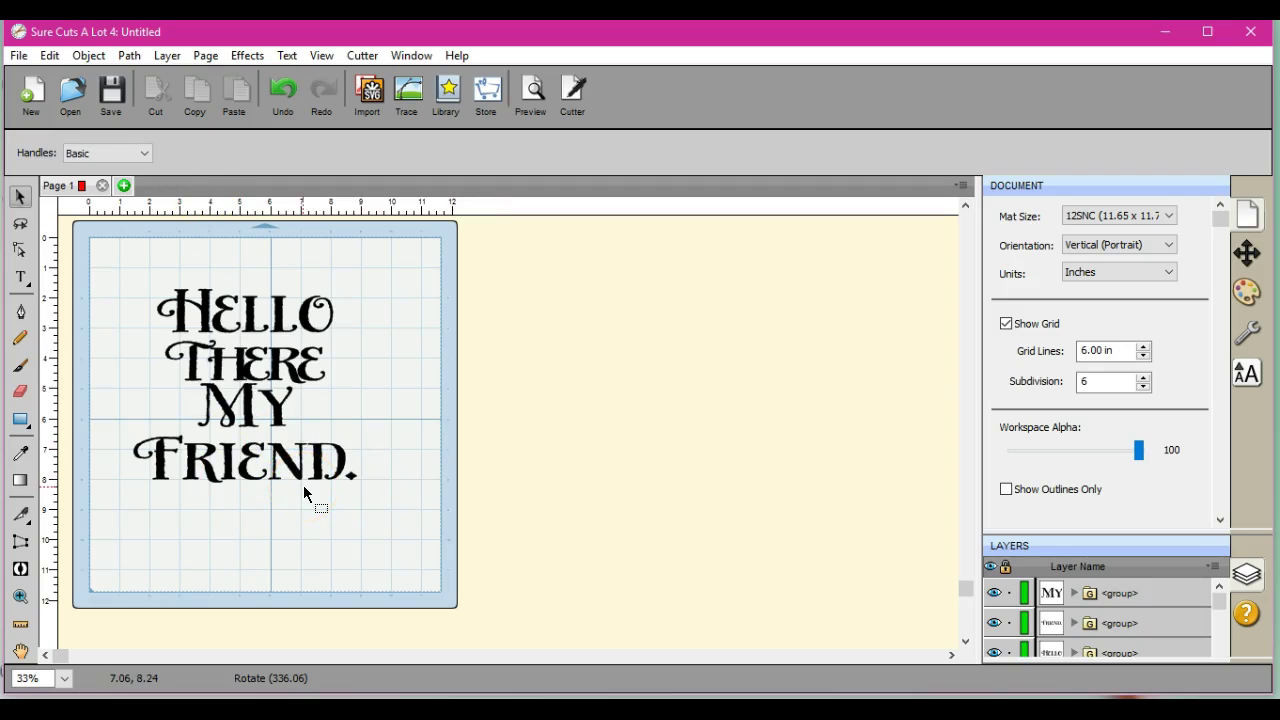
Step: Delete the THERE line
left_click(20, 651)
left_click(260, 403)
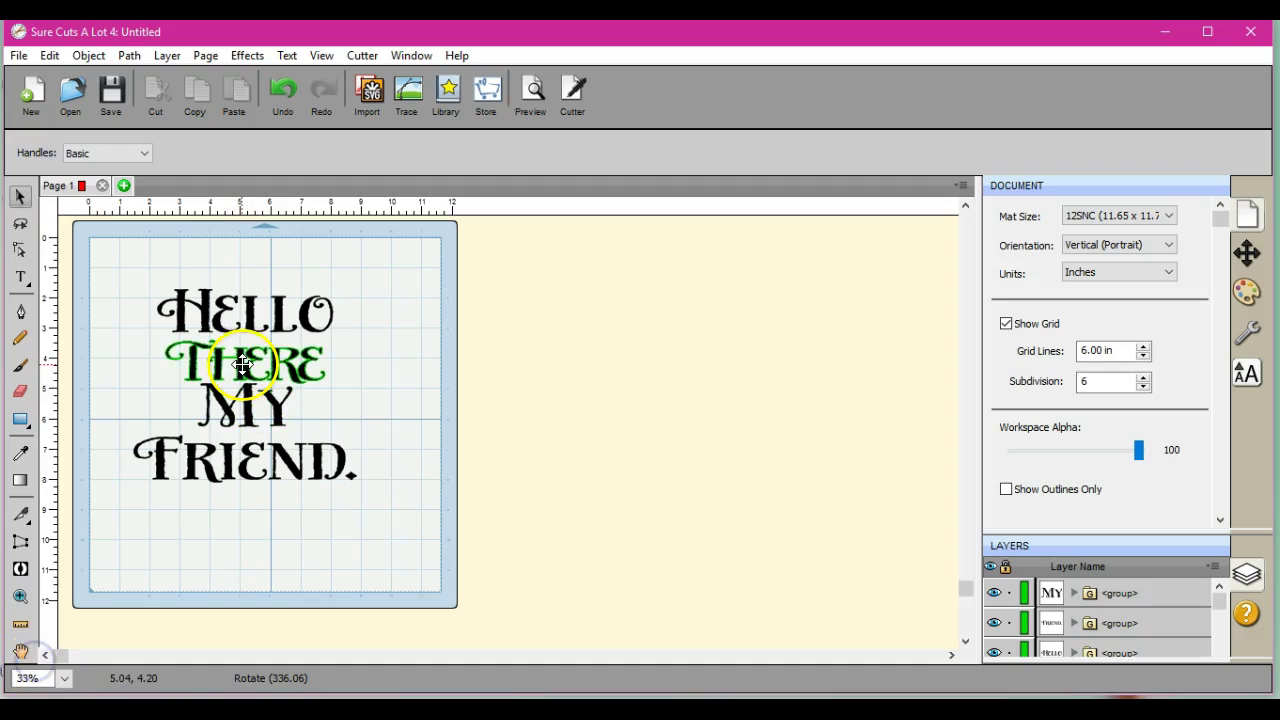
left_click(242, 365)
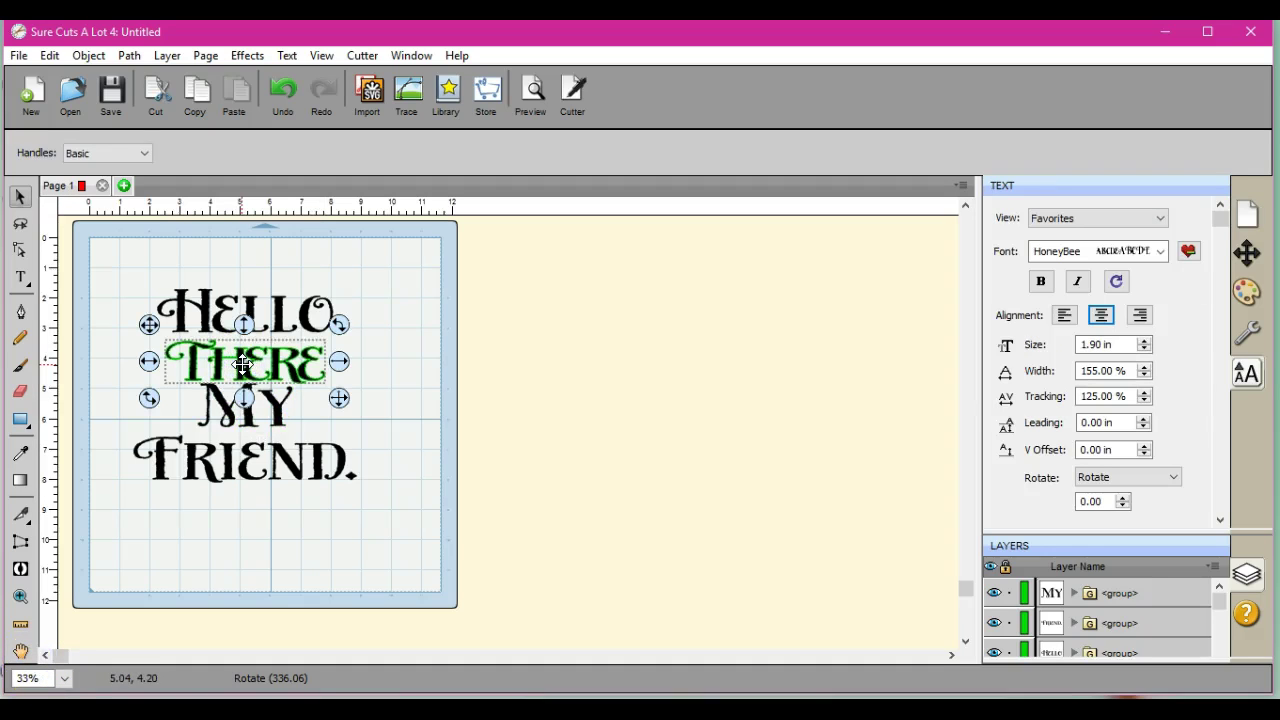
left_click(242, 365)
right_click(242, 365)
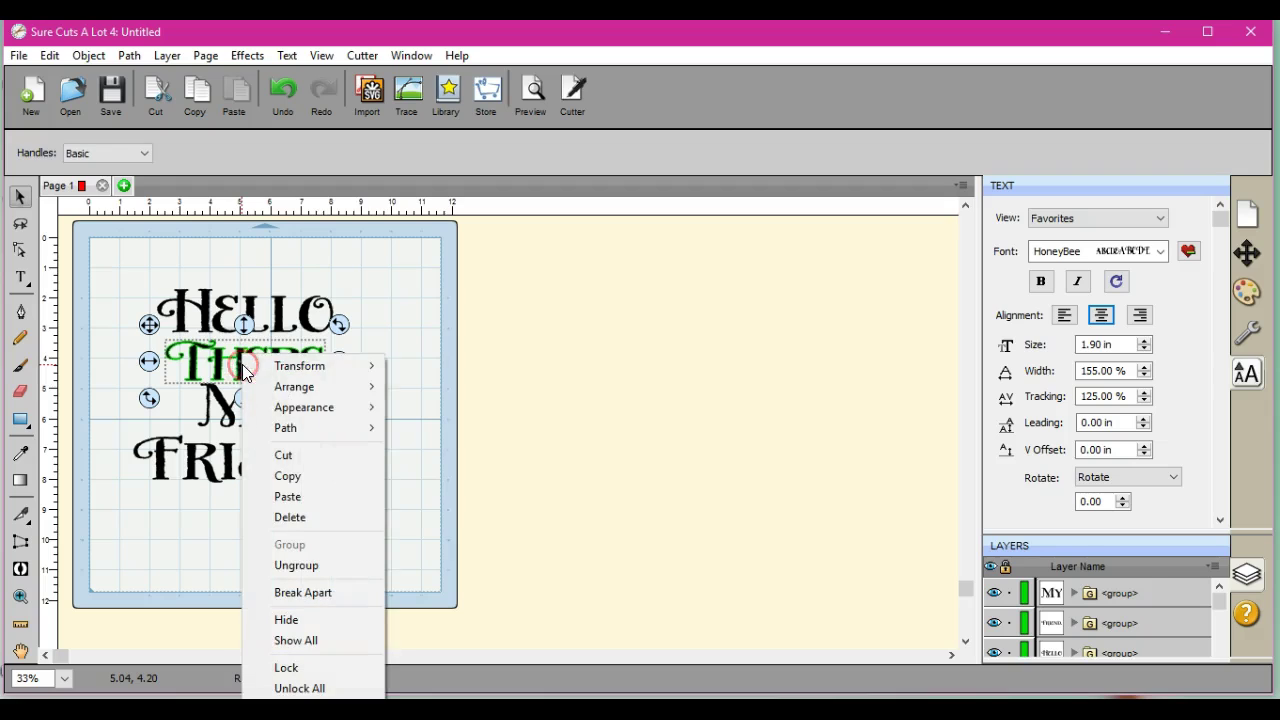
left_click(305, 517)
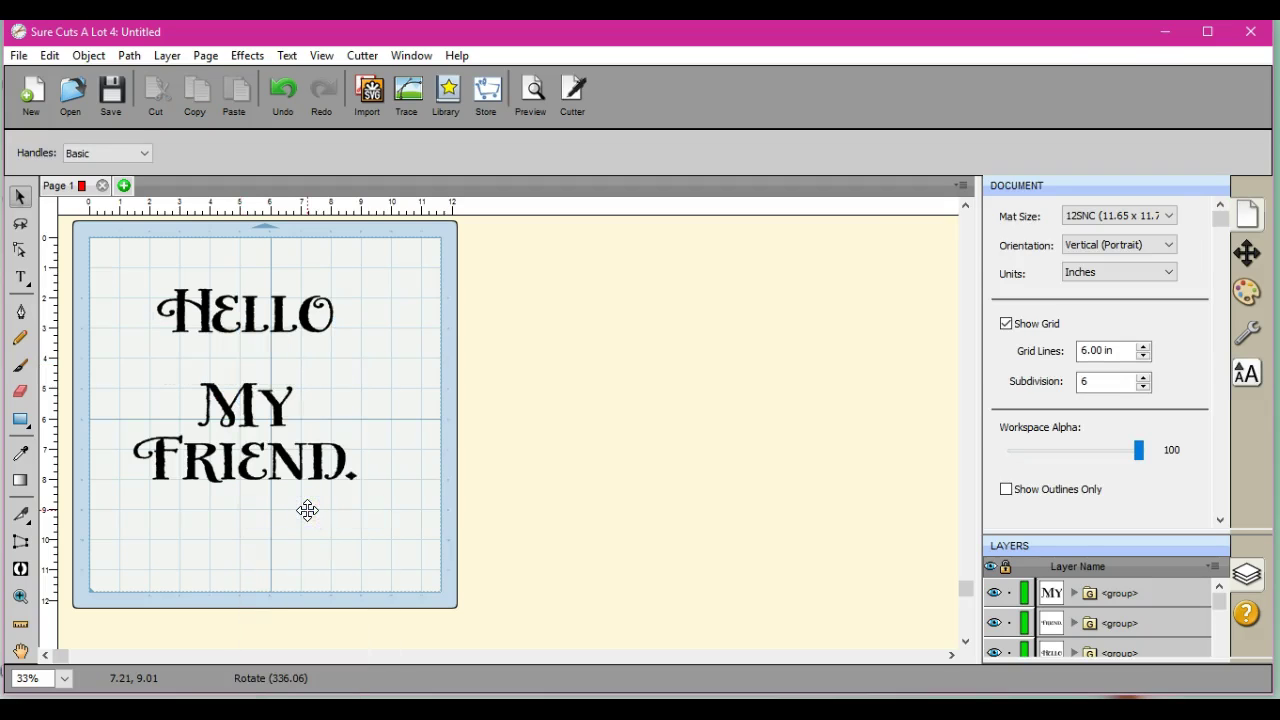
Step: Move MY and FRIEND. up beneath HELLO
left_click_drag(111, 373, 439, 567)
left_click_drag(243, 366, 243, 327)
left_click(274, 508)
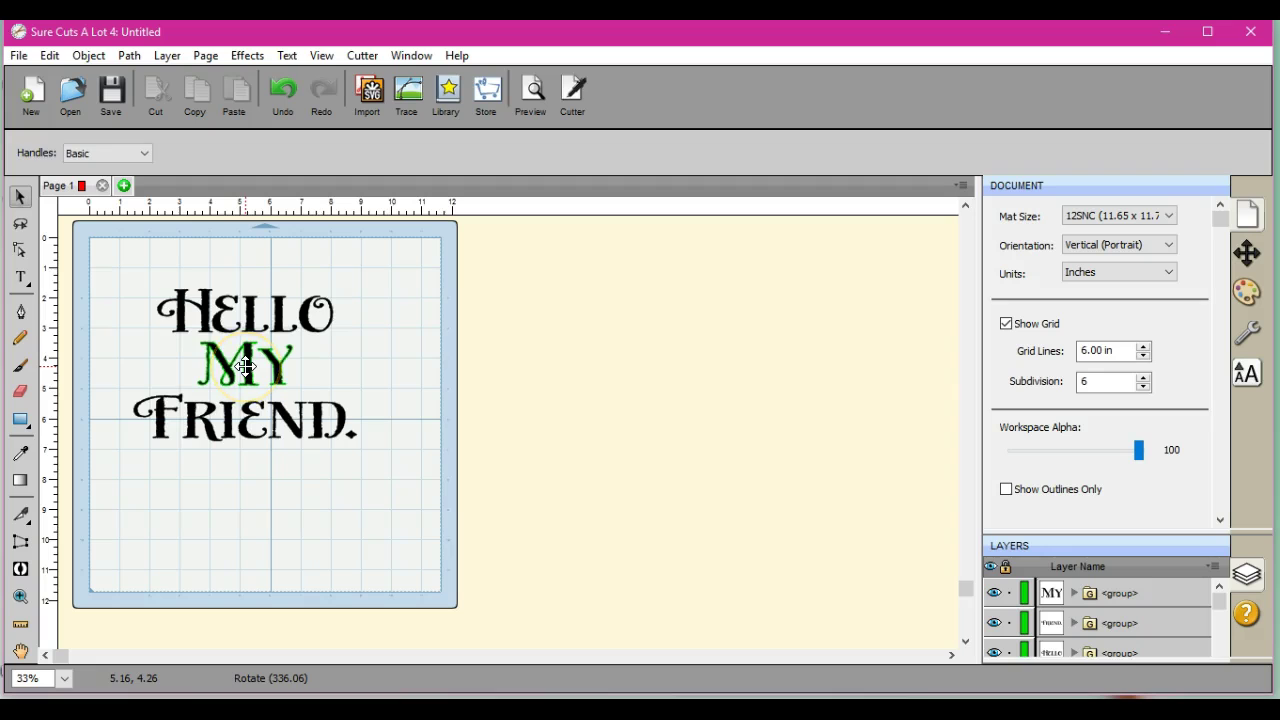
Step: Ungroup HELLO into separate letters and select all the HELLO letters
left_click(200, 306)
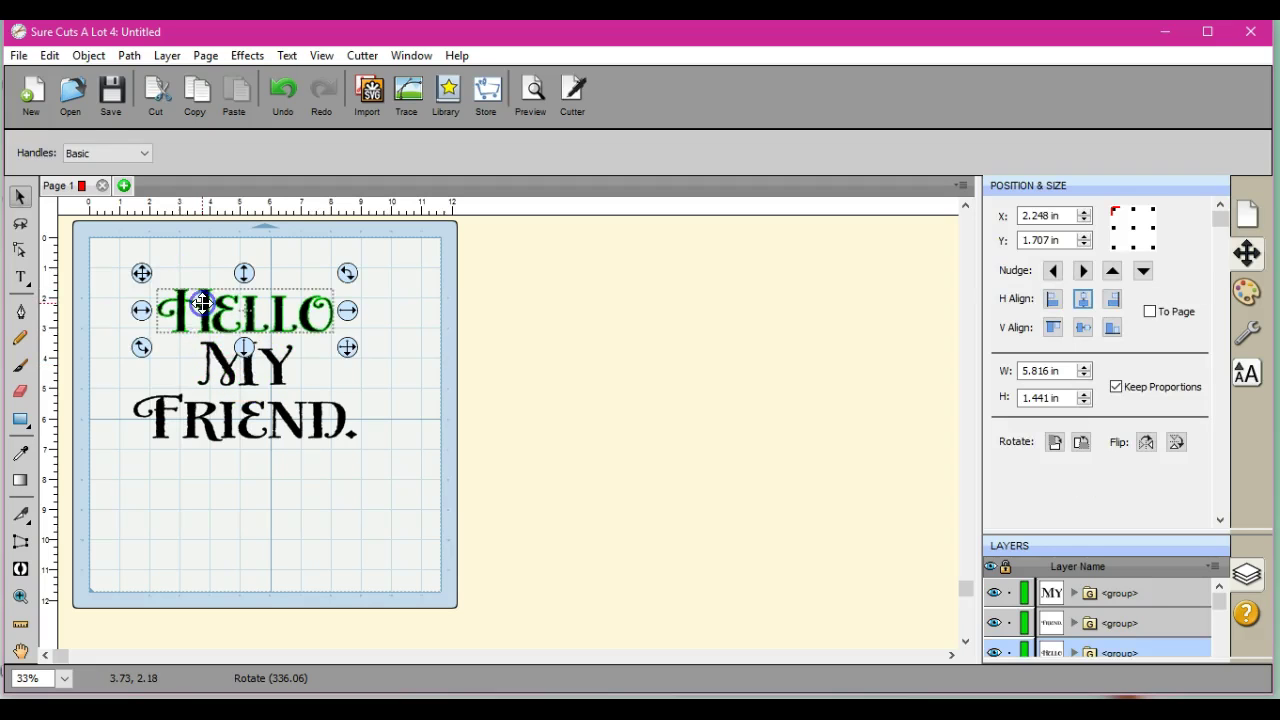
left_click(87, 55)
left_click(137, 188)
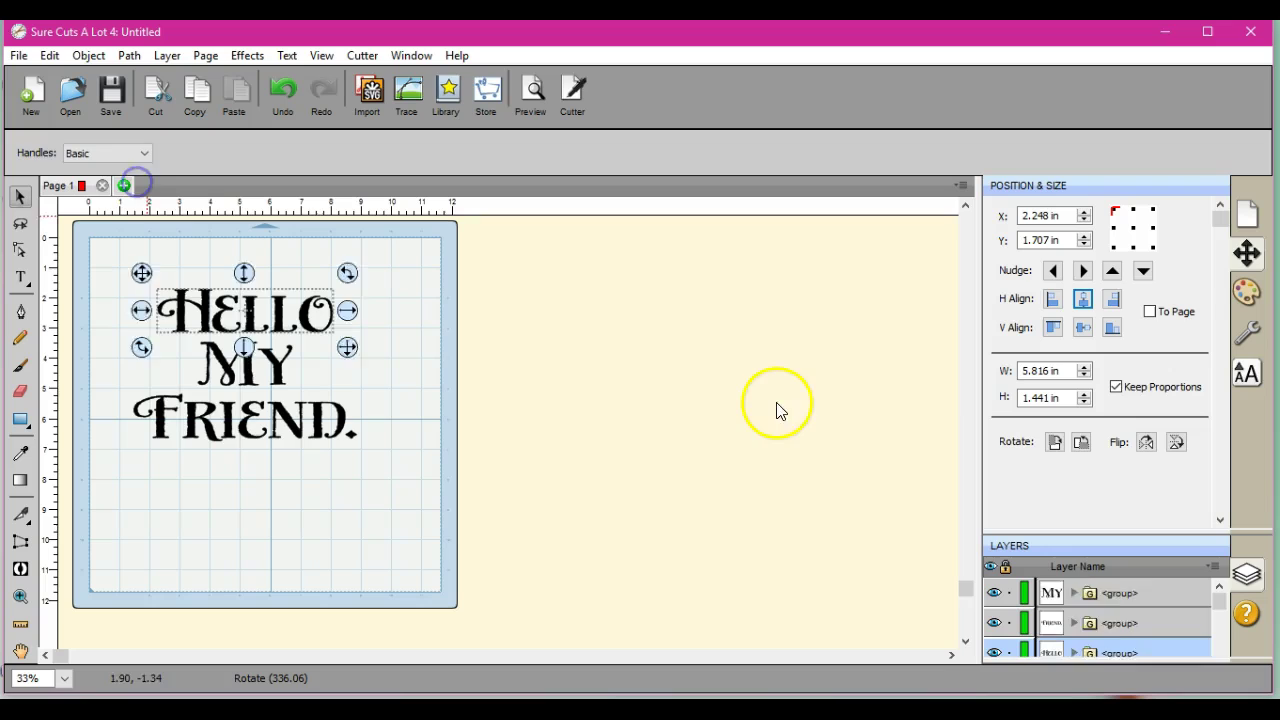
left_click(1246, 374)
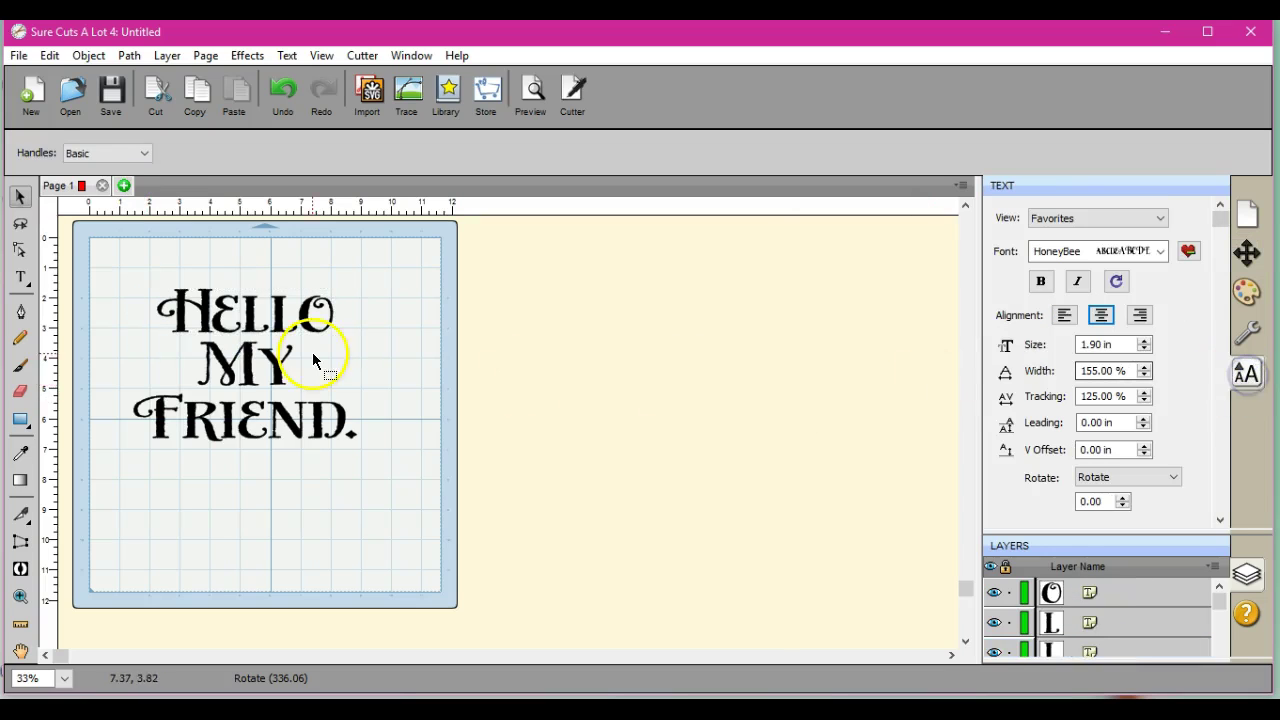
left_click_drag(181, 272, 411, 368)
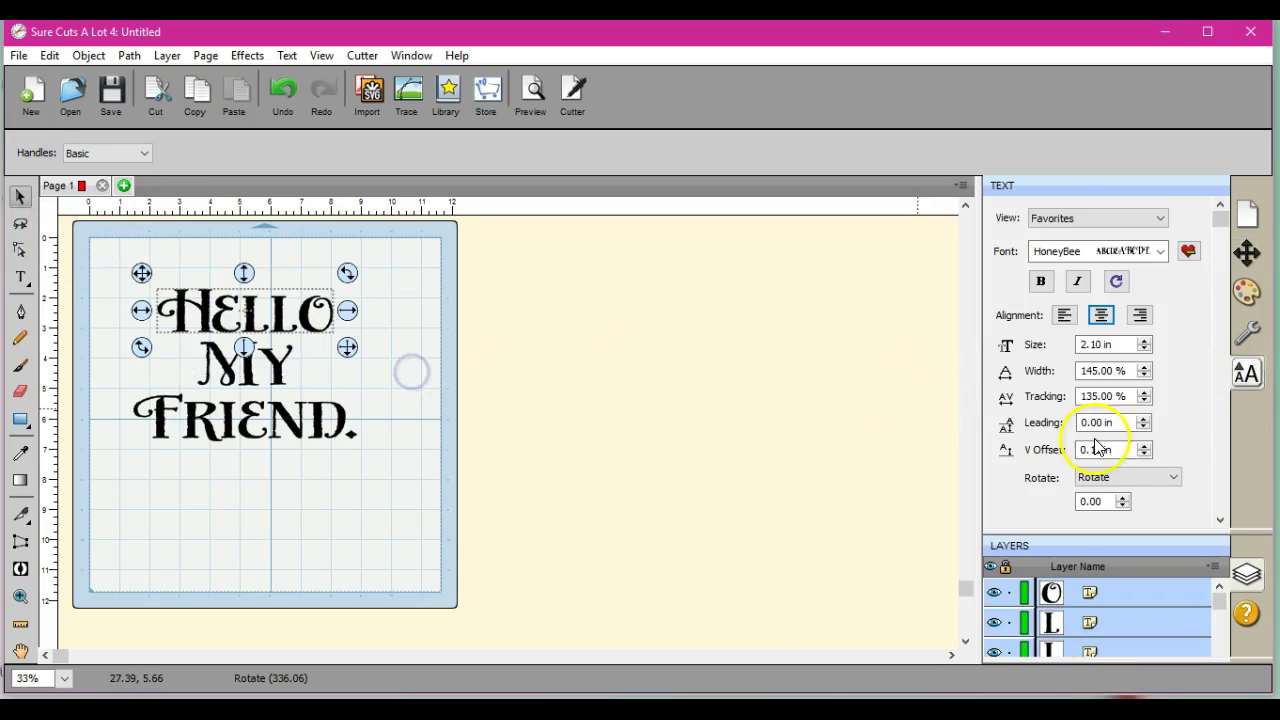
Step: Increase the HELLO letter width from 145% to 200% so neighbouring letters overlap
left_click(1145, 367)
left_click(1145, 367)
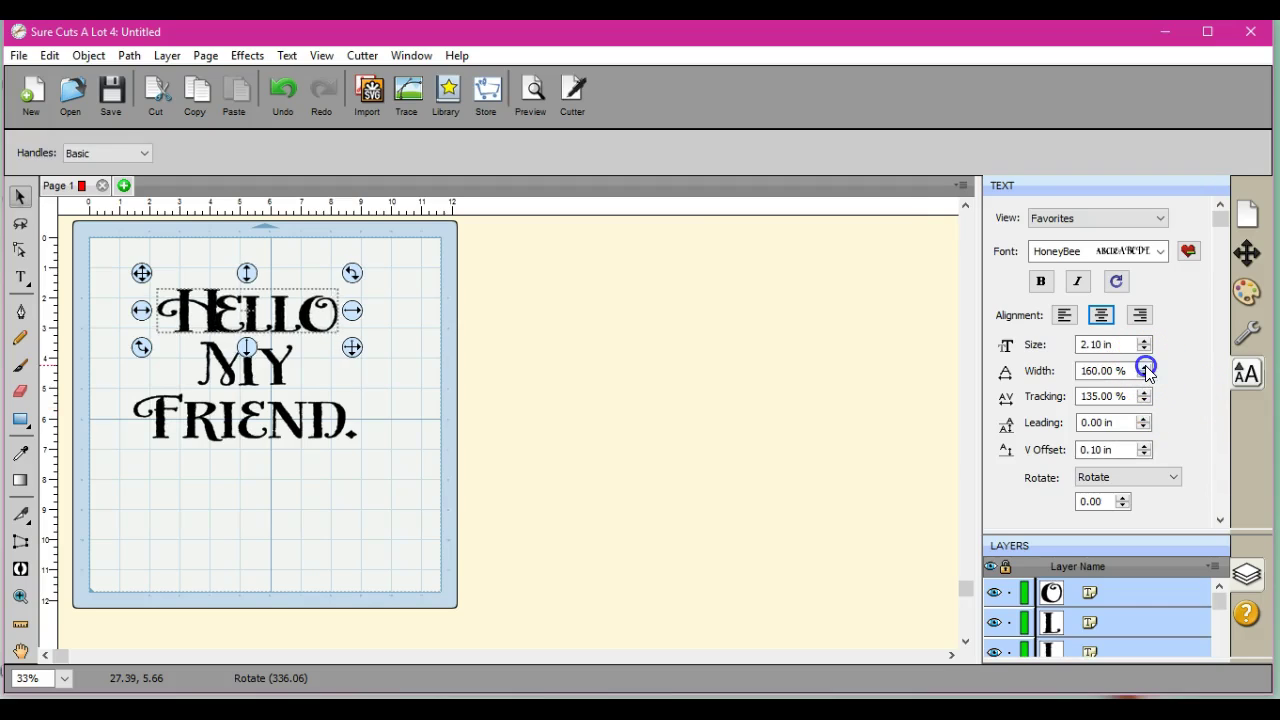
left_click(1145, 367)
left_click(1145, 367)
left_click(1145, 367)
left_click(1145, 367)
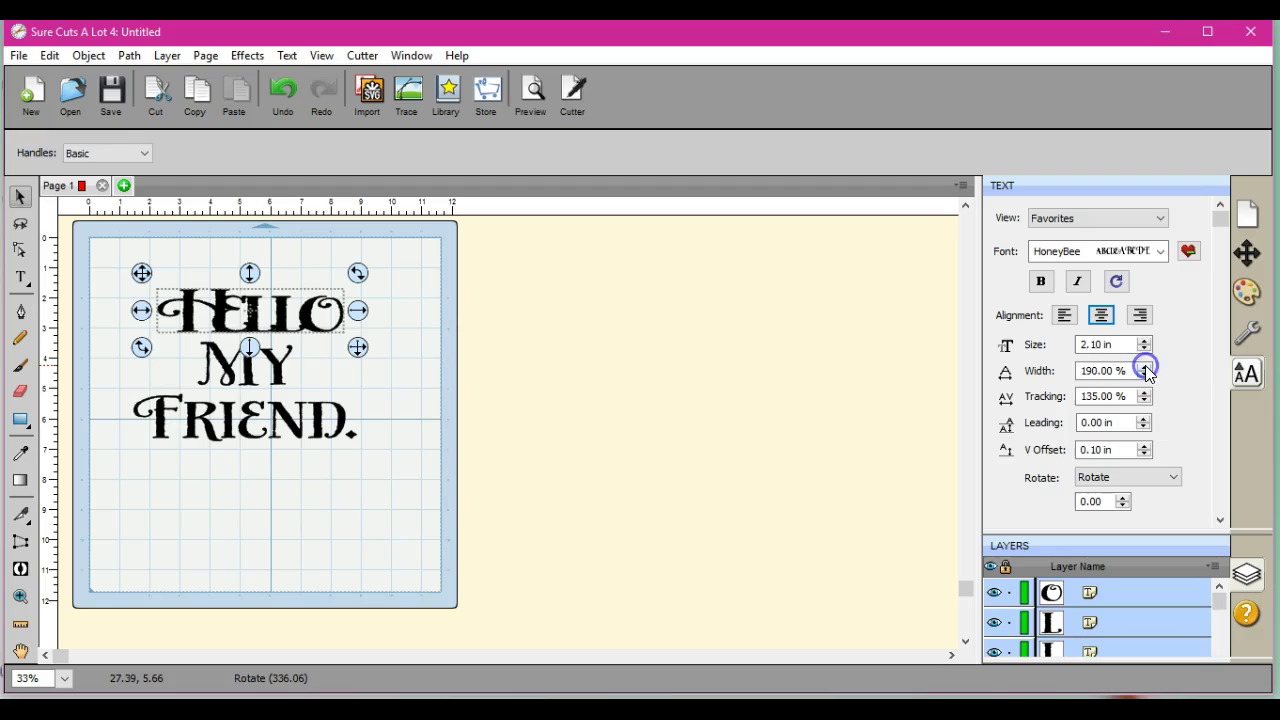
left_click(1145, 367)
left_click(1145, 367)
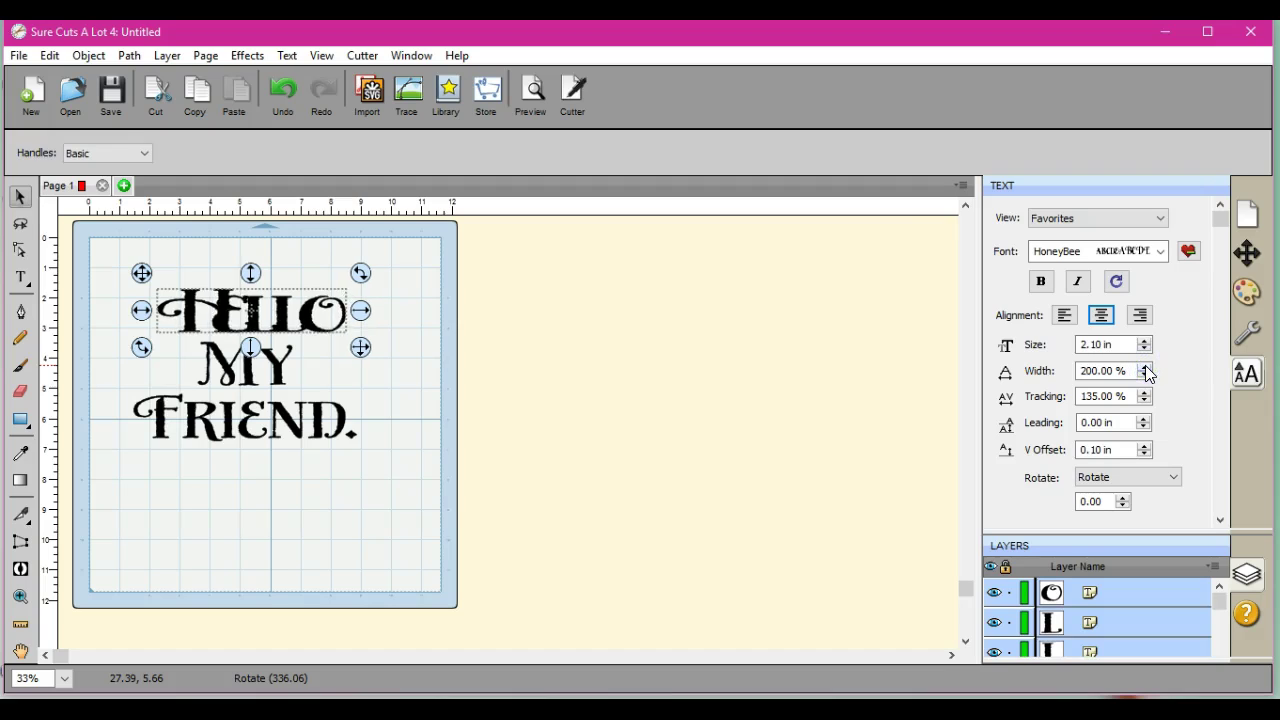
left_click(1246, 332)
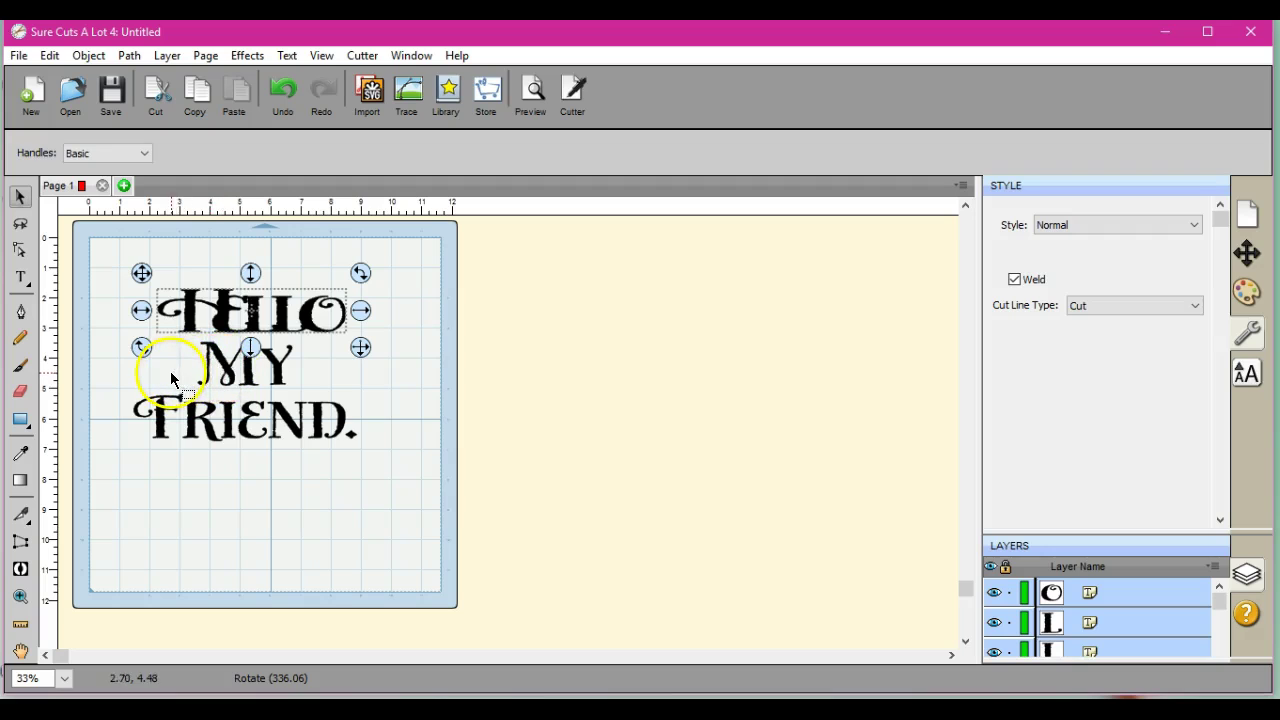
Step: Union the HELLO letters into one shape and check its outline in the cut-line preview
left_click(128, 57)
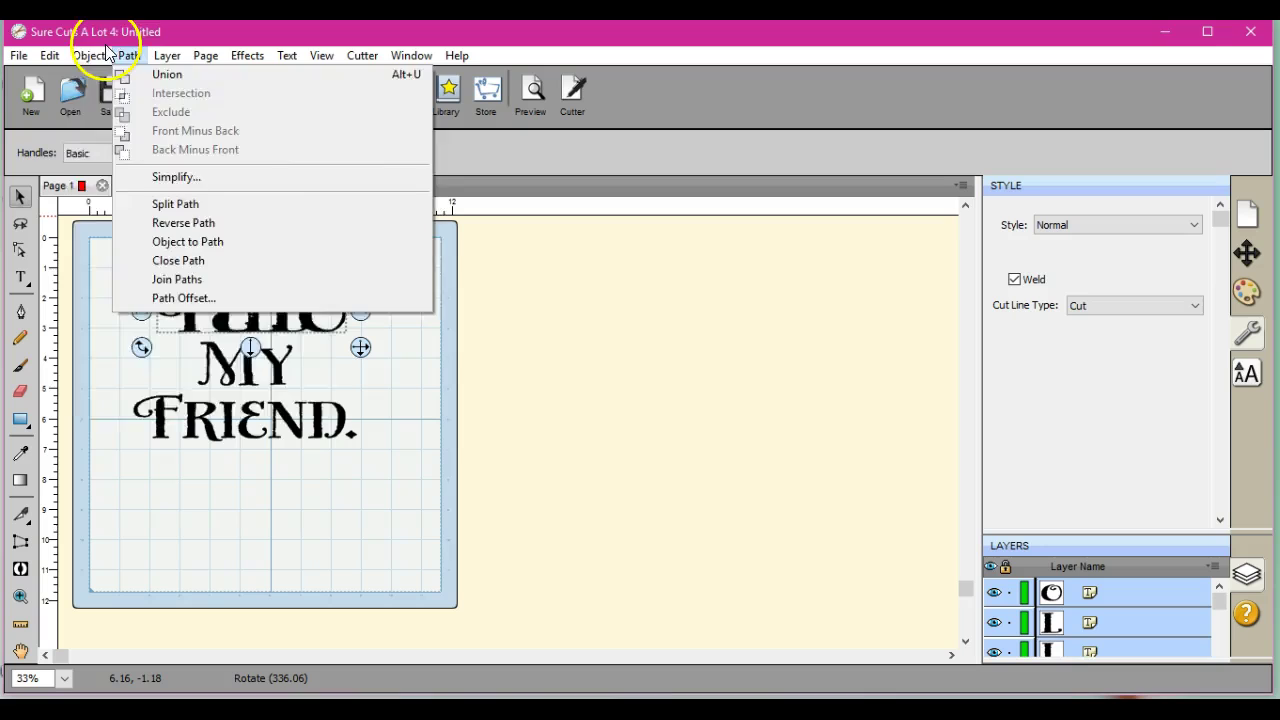
left_click(163, 75)
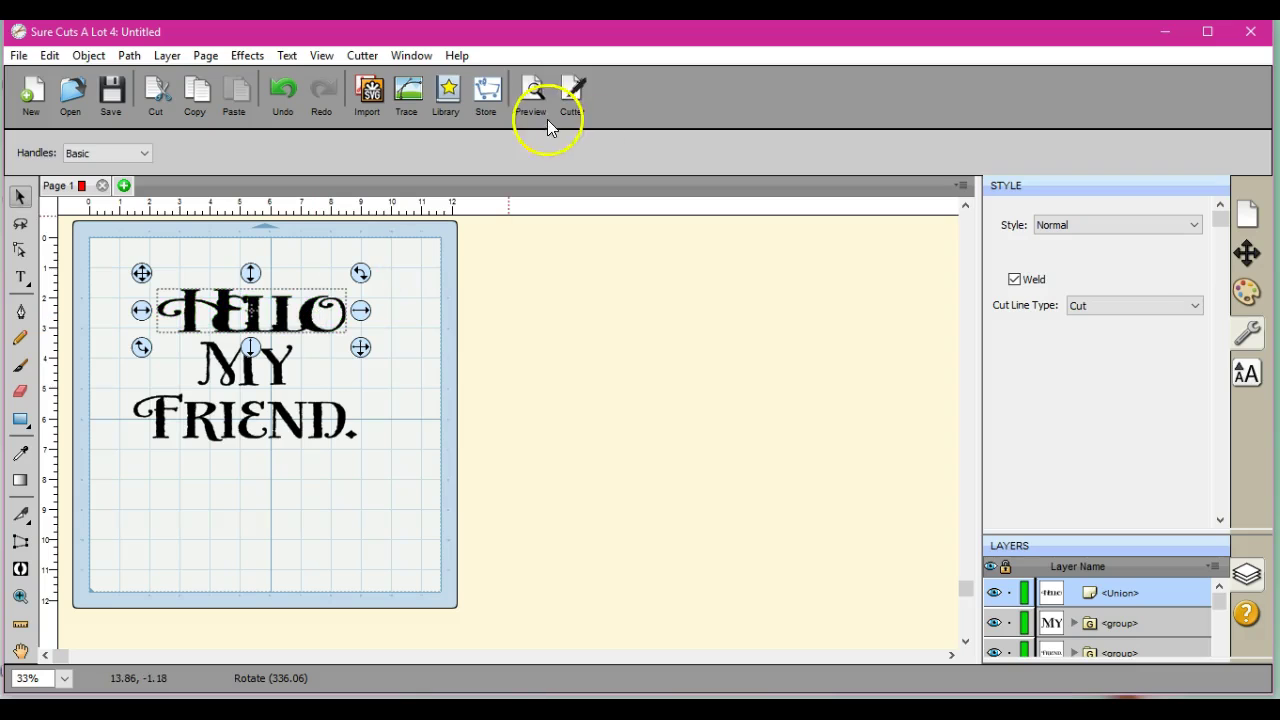
left_click(530, 90)
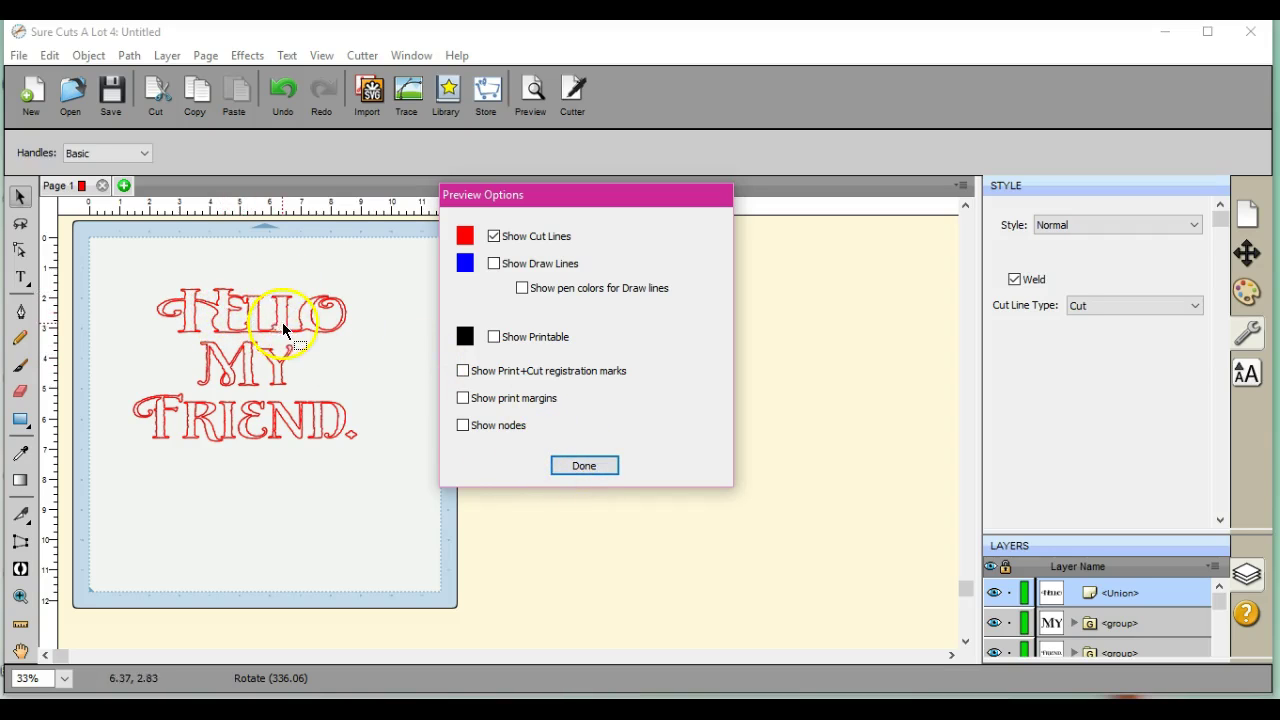
left_click(584, 476)
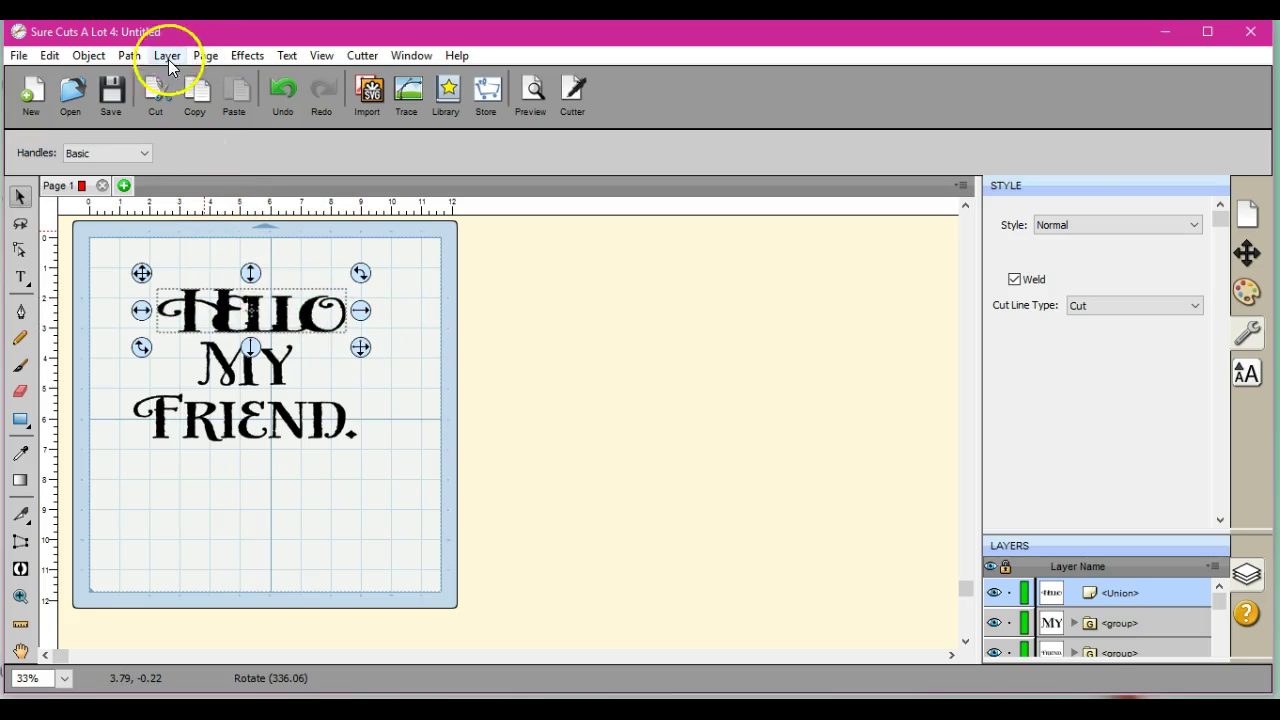
Step: Break the HELLO union apart, test-drag one piece, then undo the move
left_click(90, 57)
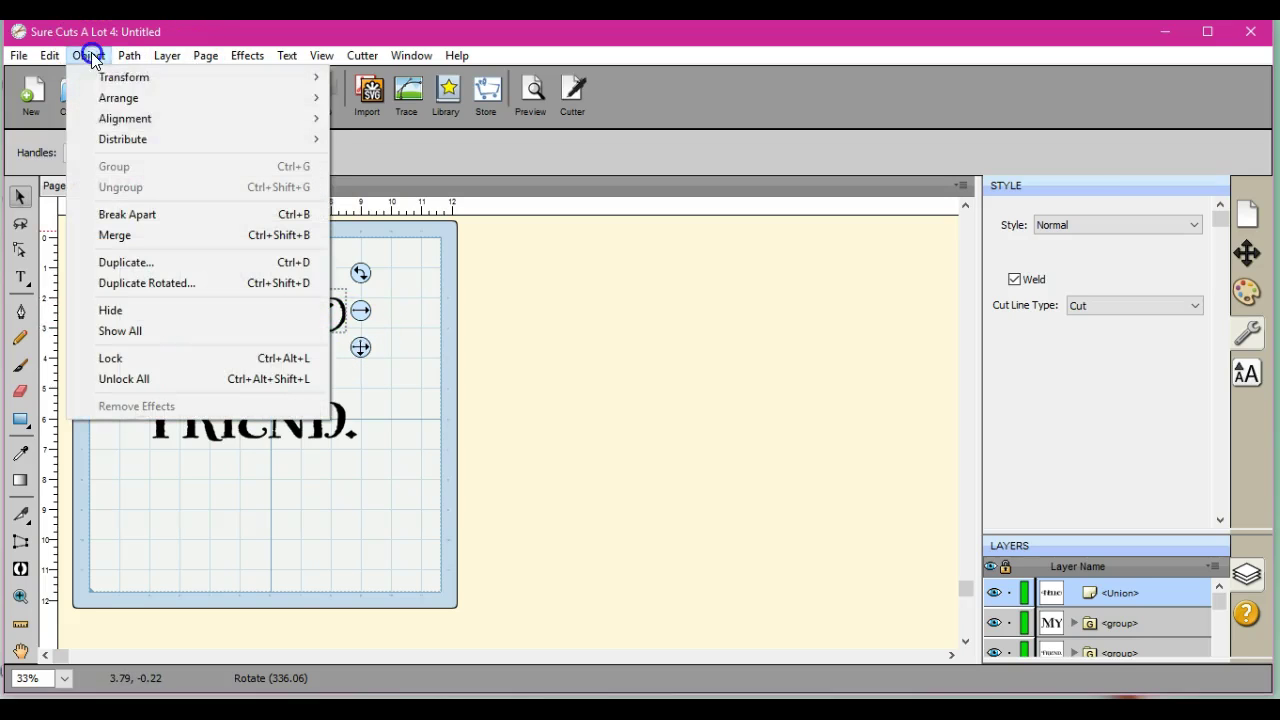
left_click(138, 215)
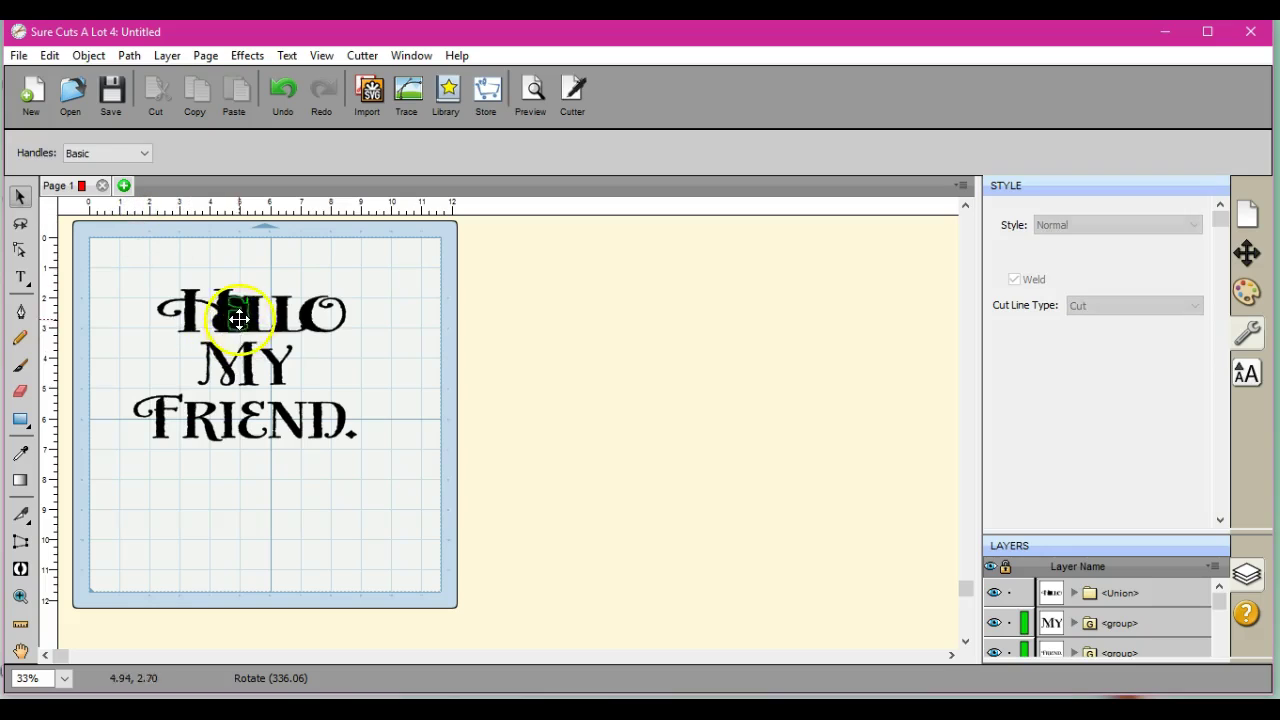
left_click_drag(228, 318, 243, 347)
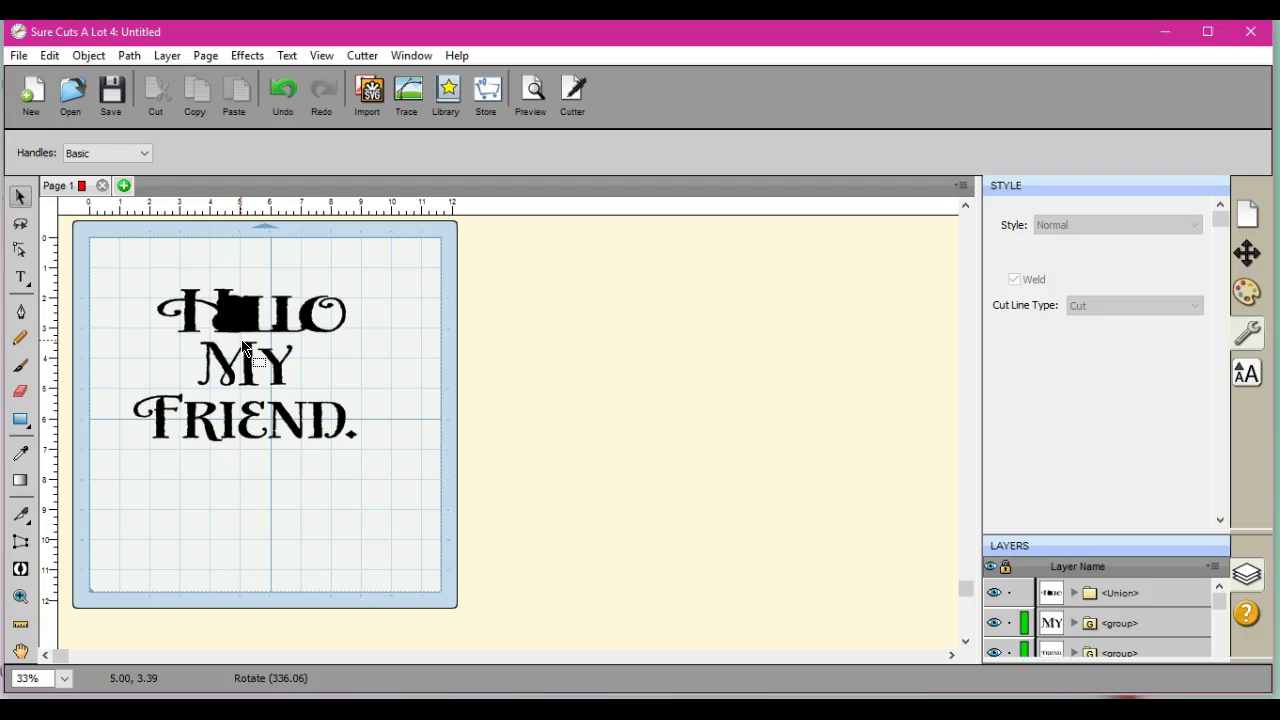
left_click_drag(243, 347, 251, 215)
left_click(285, 94)
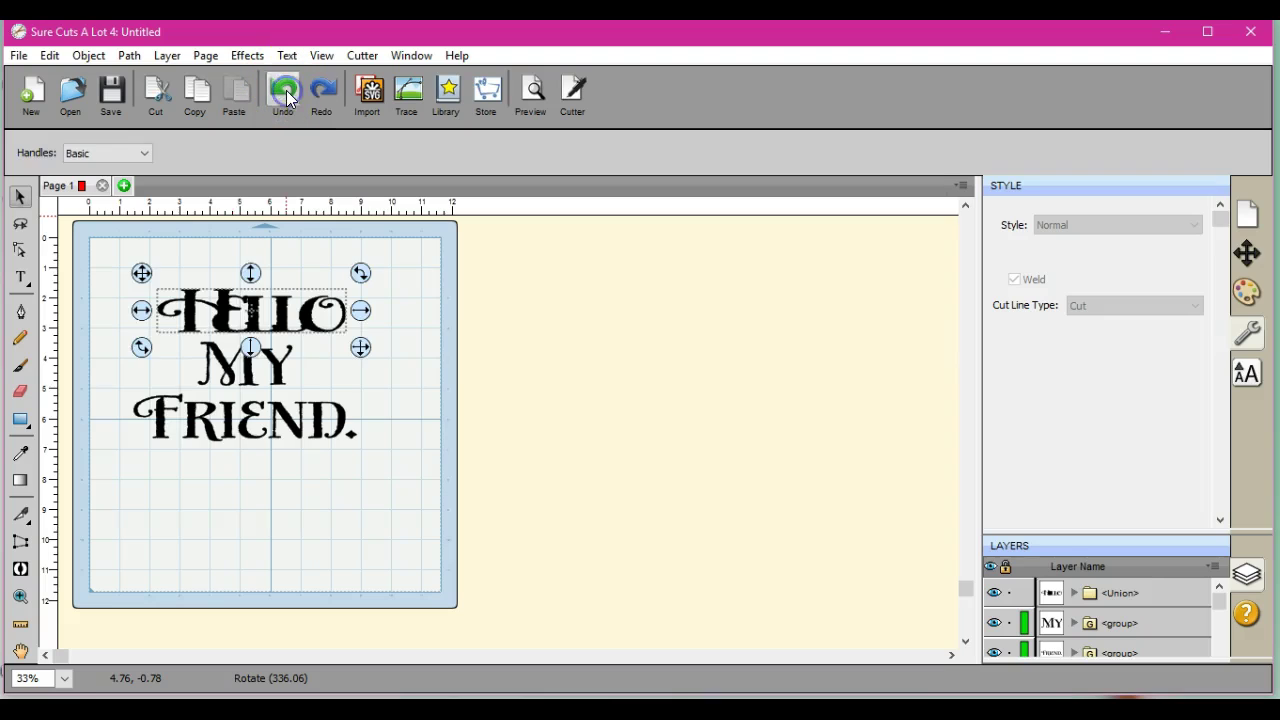
Step: Undo the union so HELLO is separate letters, turn on Weld, and check the cut-line preview
left_click(286, 90)
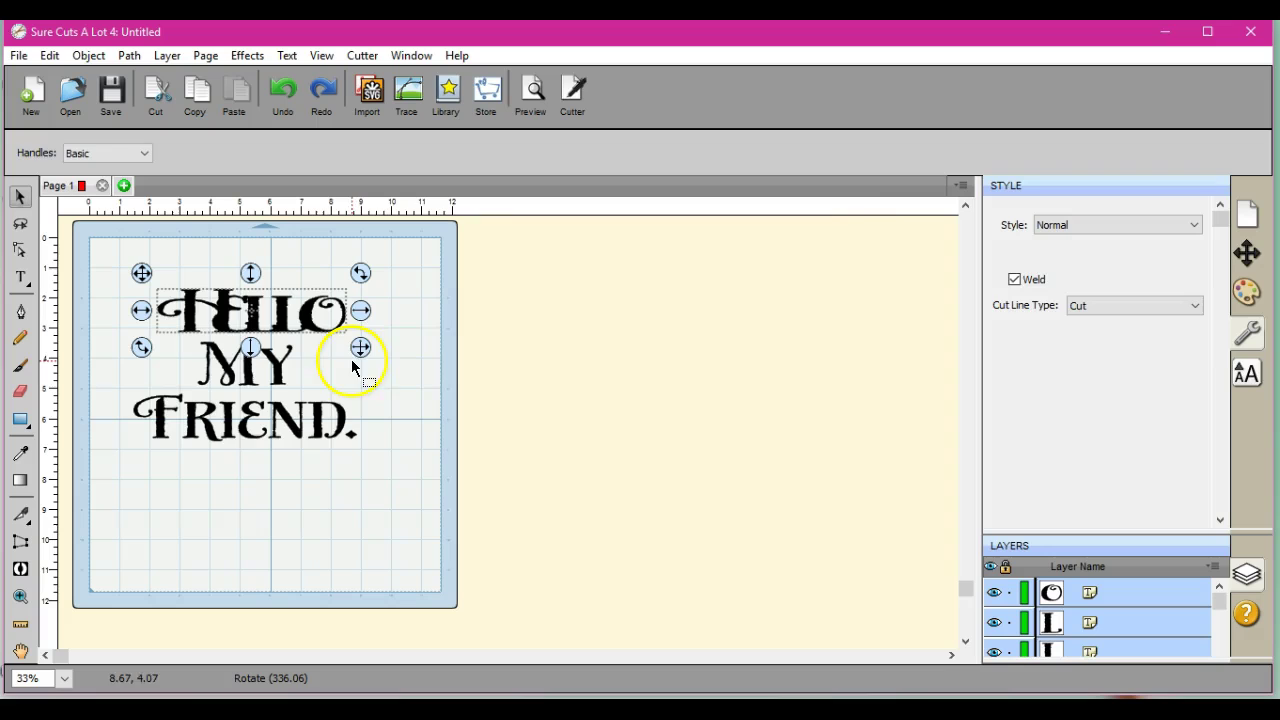
left_click(1012, 278)
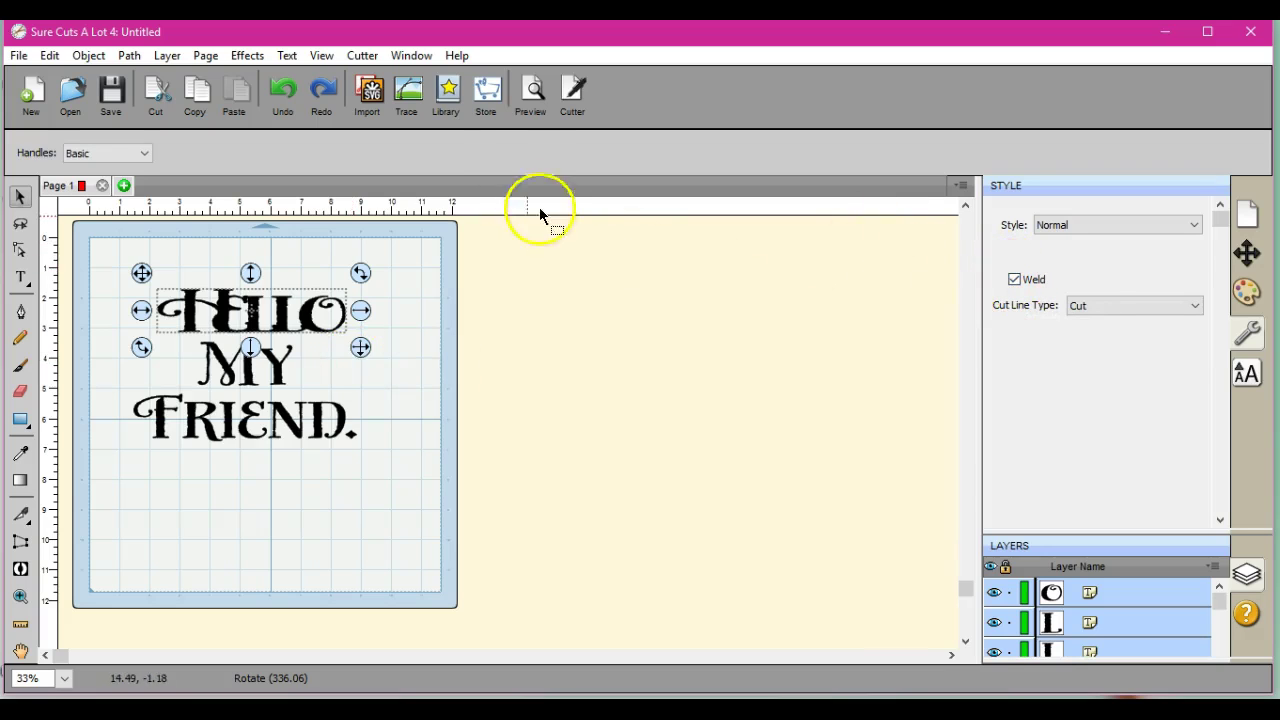
left_click(534, 94)
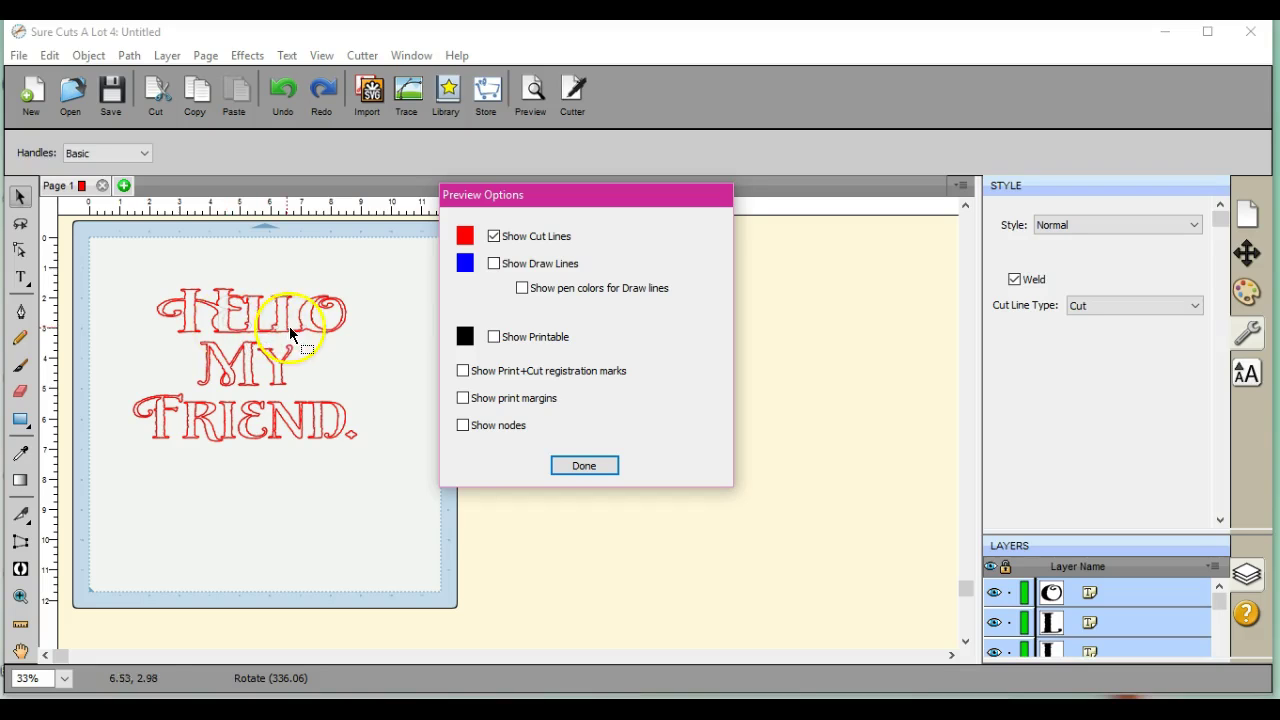
left_click(583, 466)
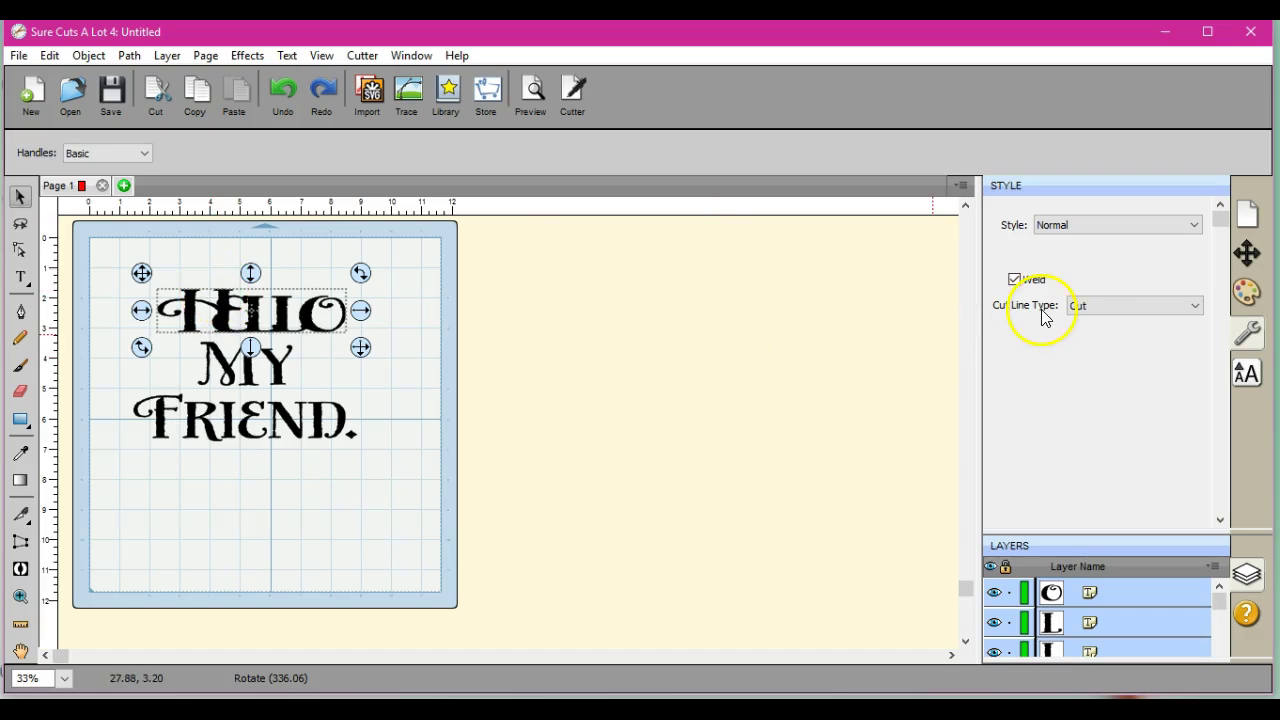
left_click(1075, 308)
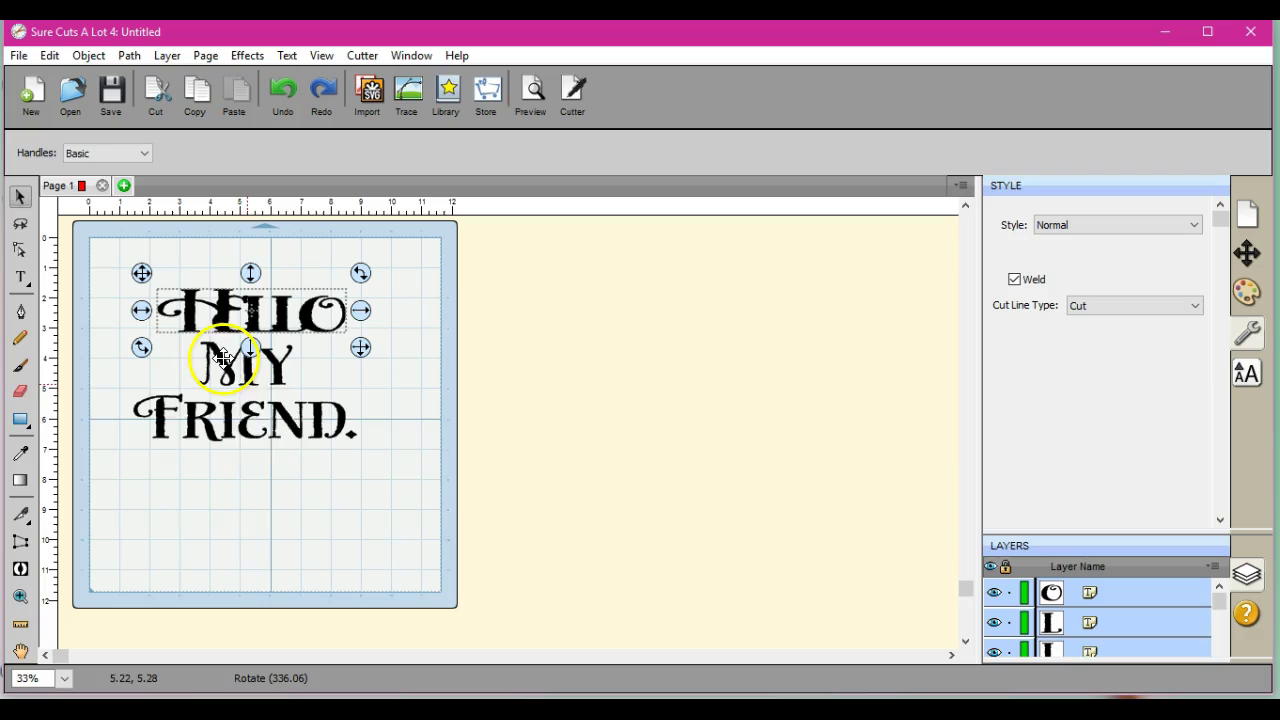
Step: Select the HELLO letters and turn on Weld for them in the Style settings
left_click(405, 353)
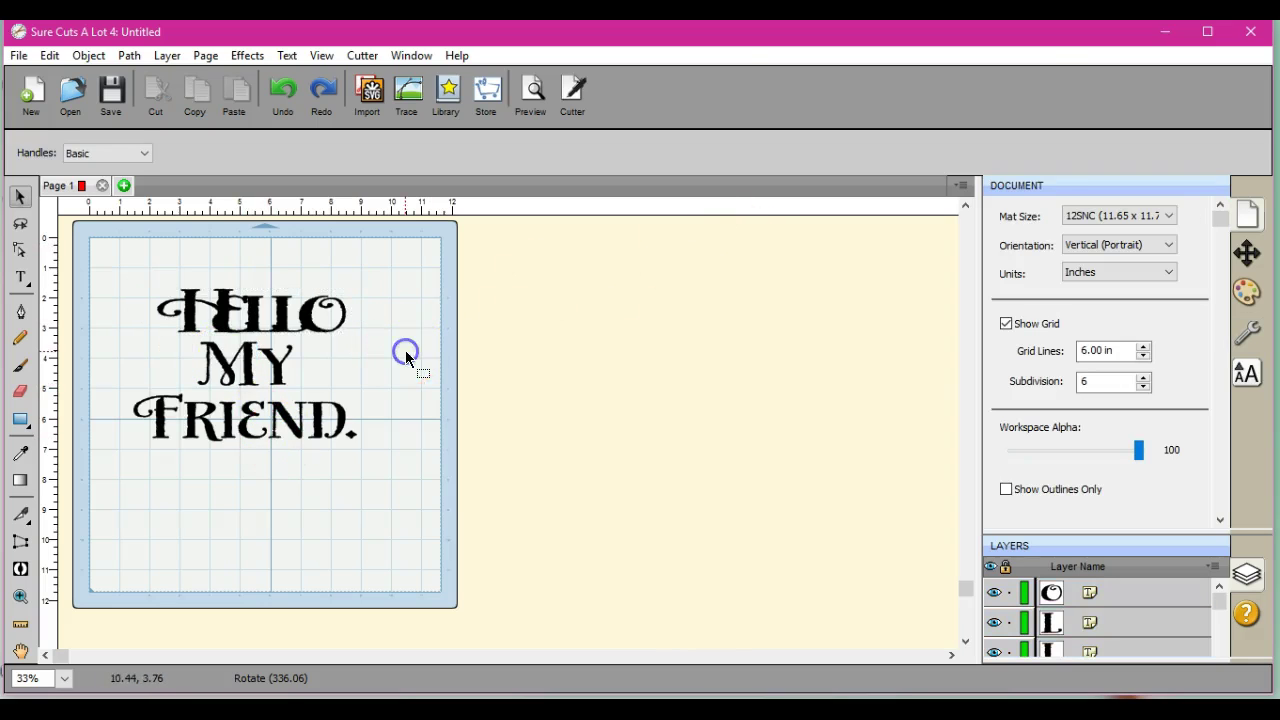
left_click_drag(128, 279, 378, 352)
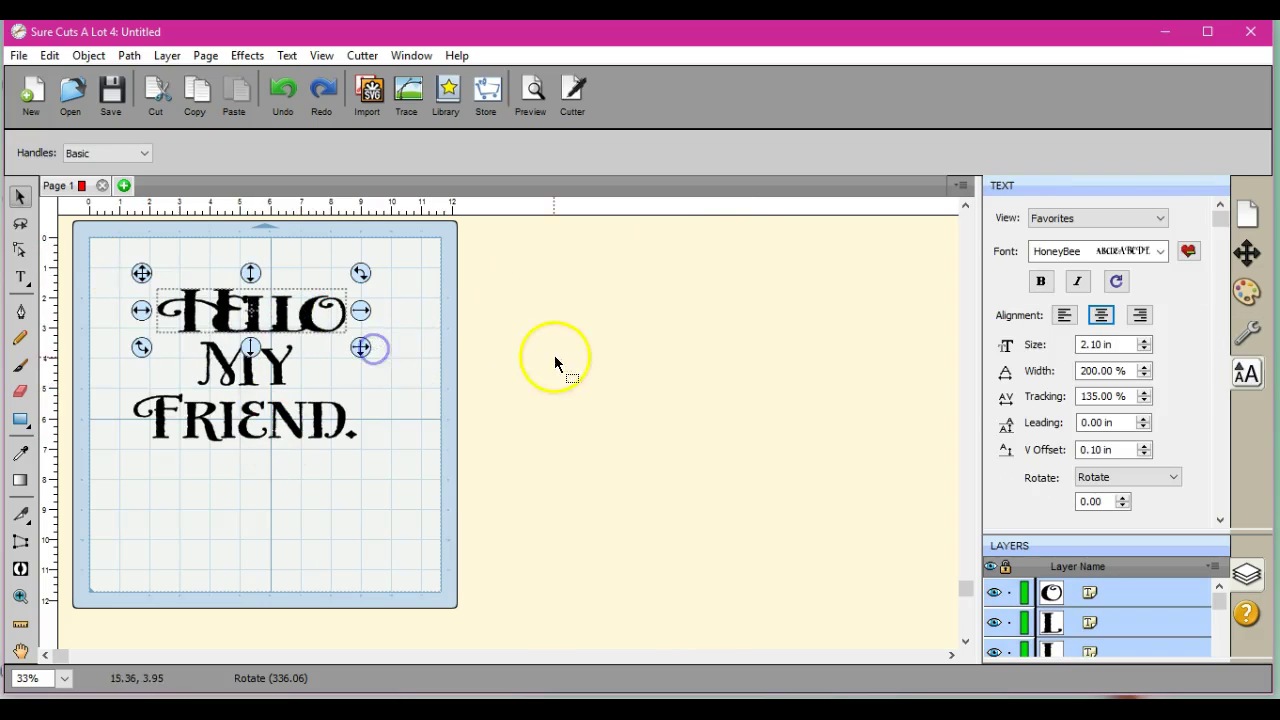
left_click(1247, 334)
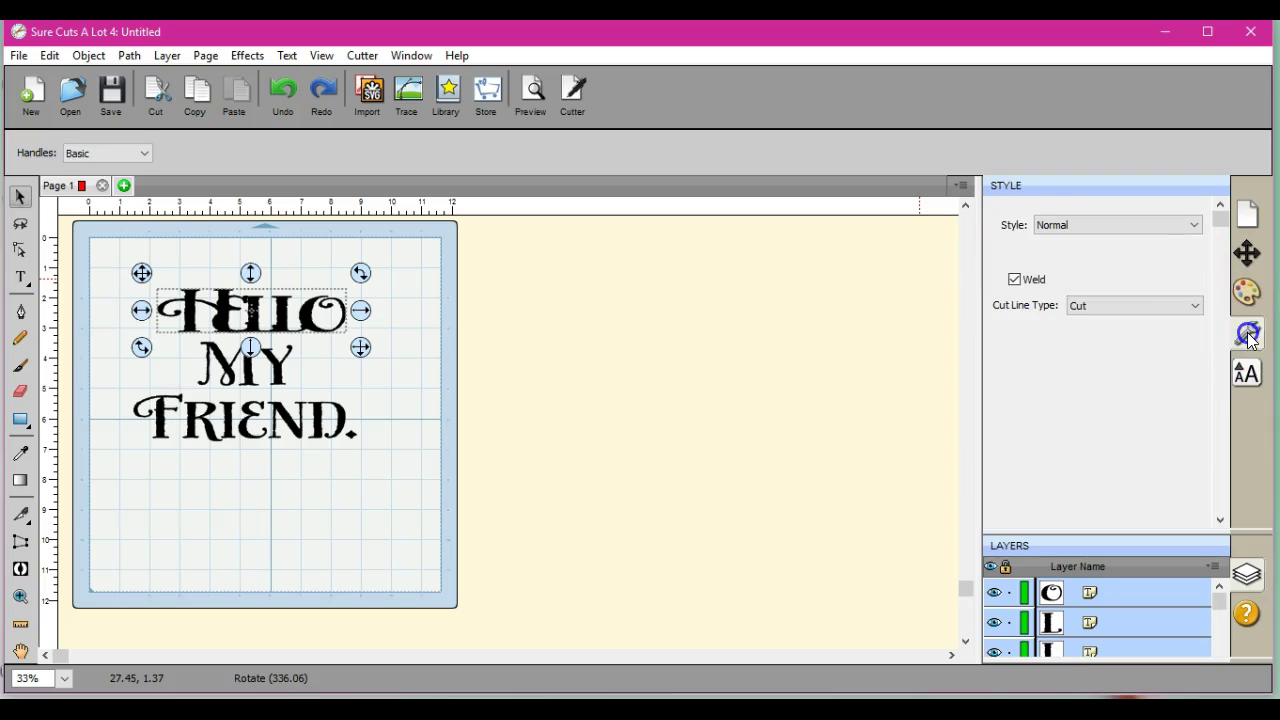
left_click(1017, 281)
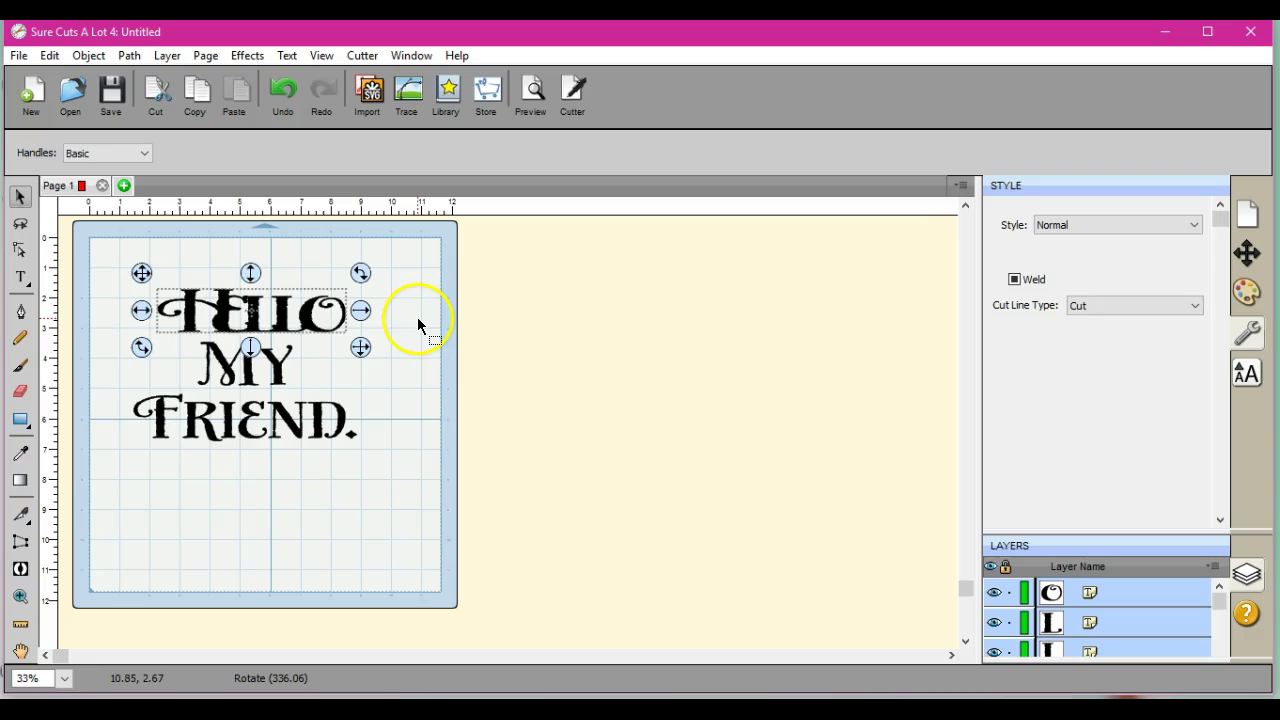
Step: Check the welded cut lines in preview, then drag the O off the mat to the right
left_click(451, 312)
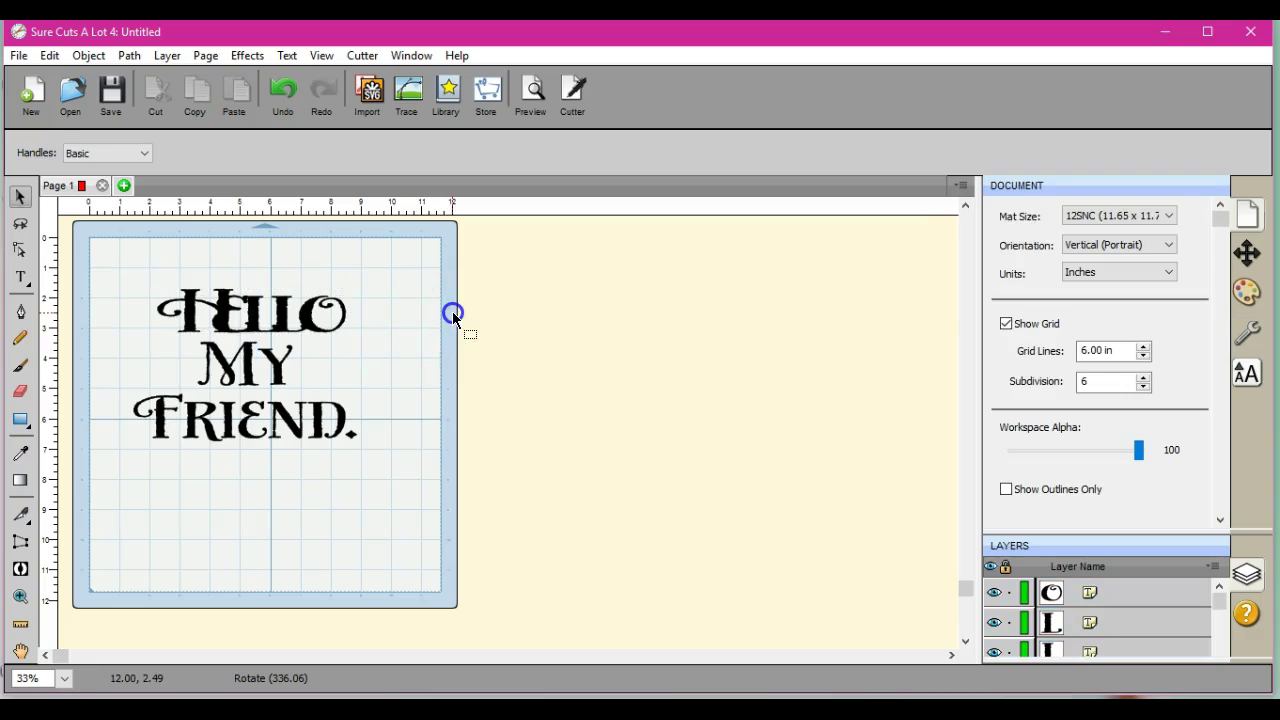
left_click(533, 98)
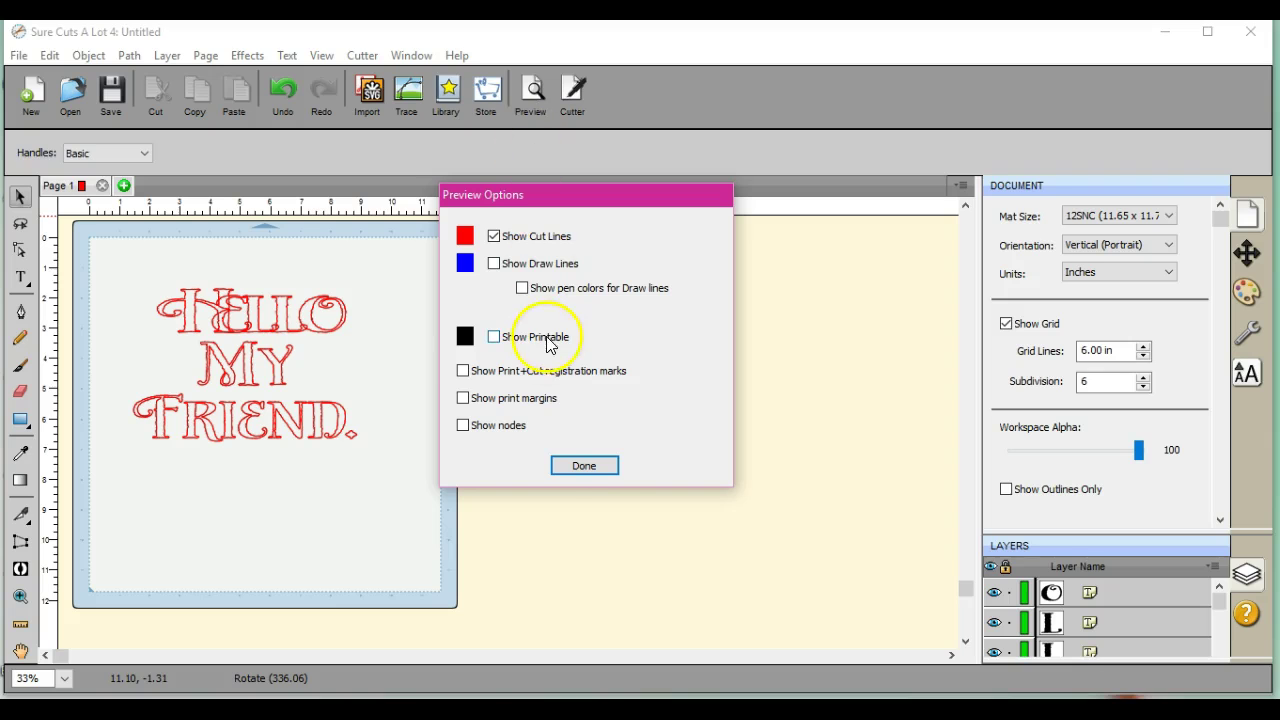
left_click(581, 460)
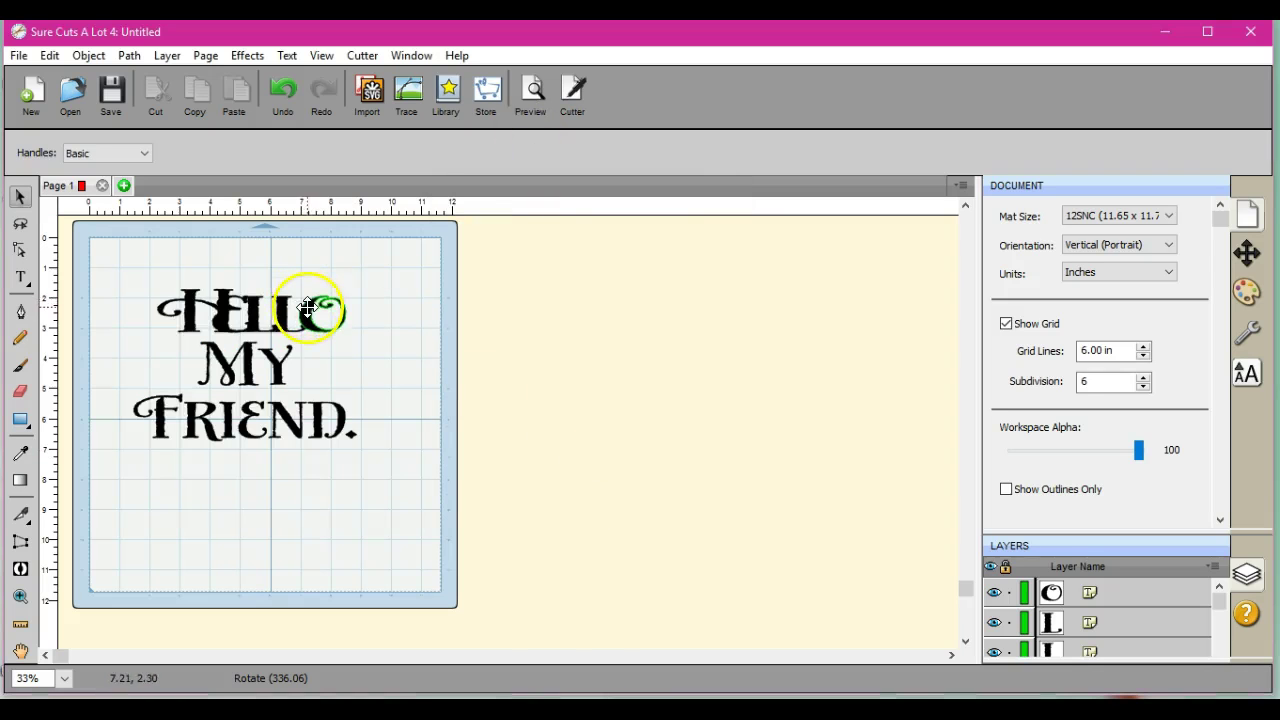
left_click_drag(318, 310, 484, 303)
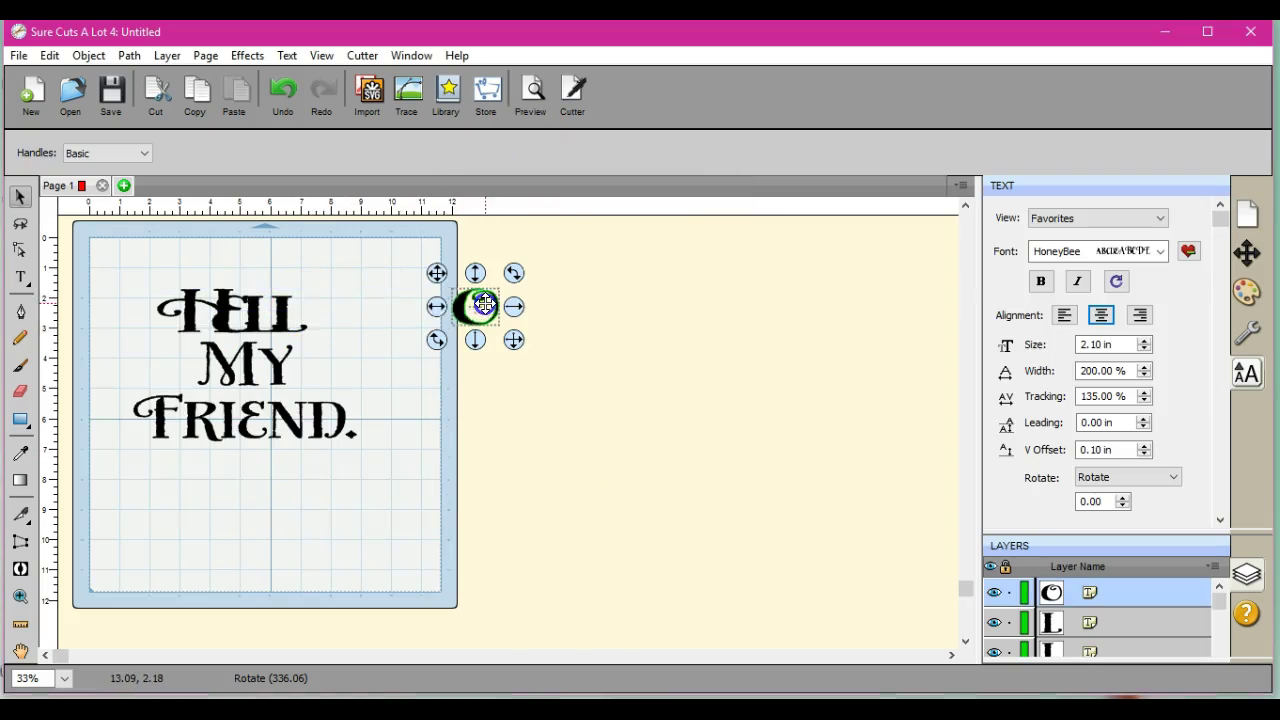
Step: Move the second L off the mat beside the O and place MY beside HE
left_click(280, 310)
left_click_drag(280, 310, 443, 298)
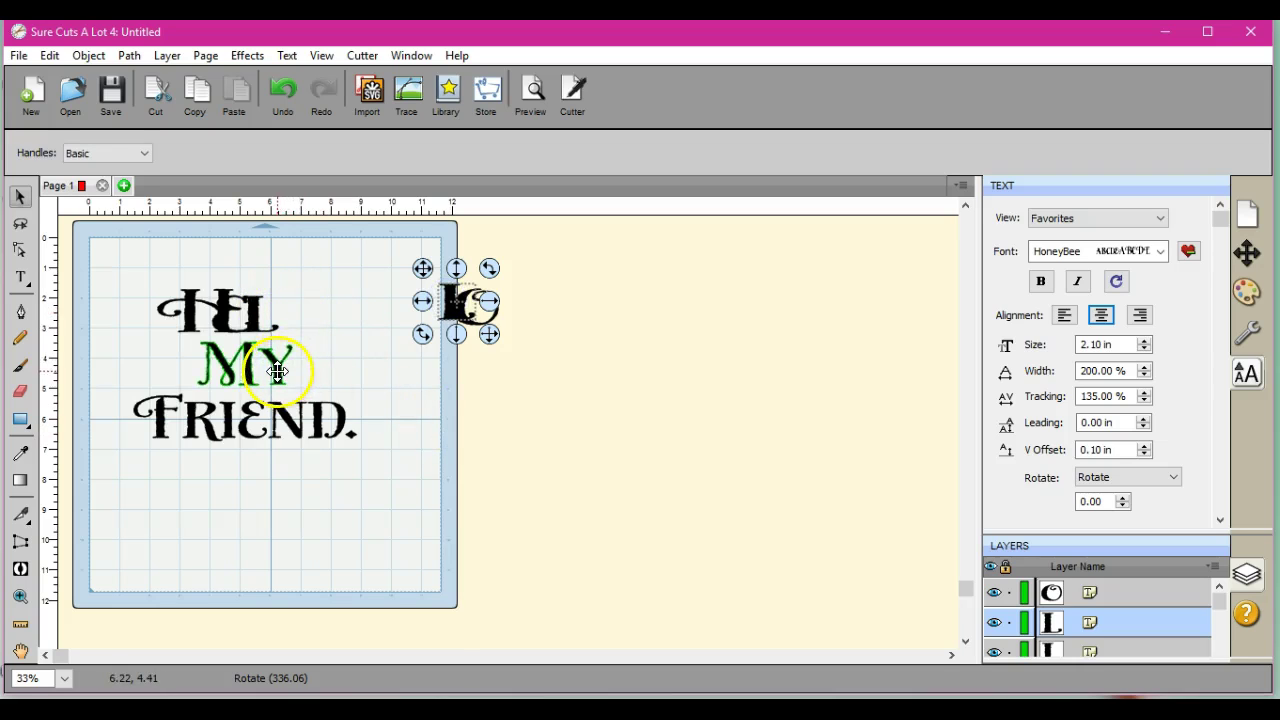
left_click_drag(275, 370, 348, 320)
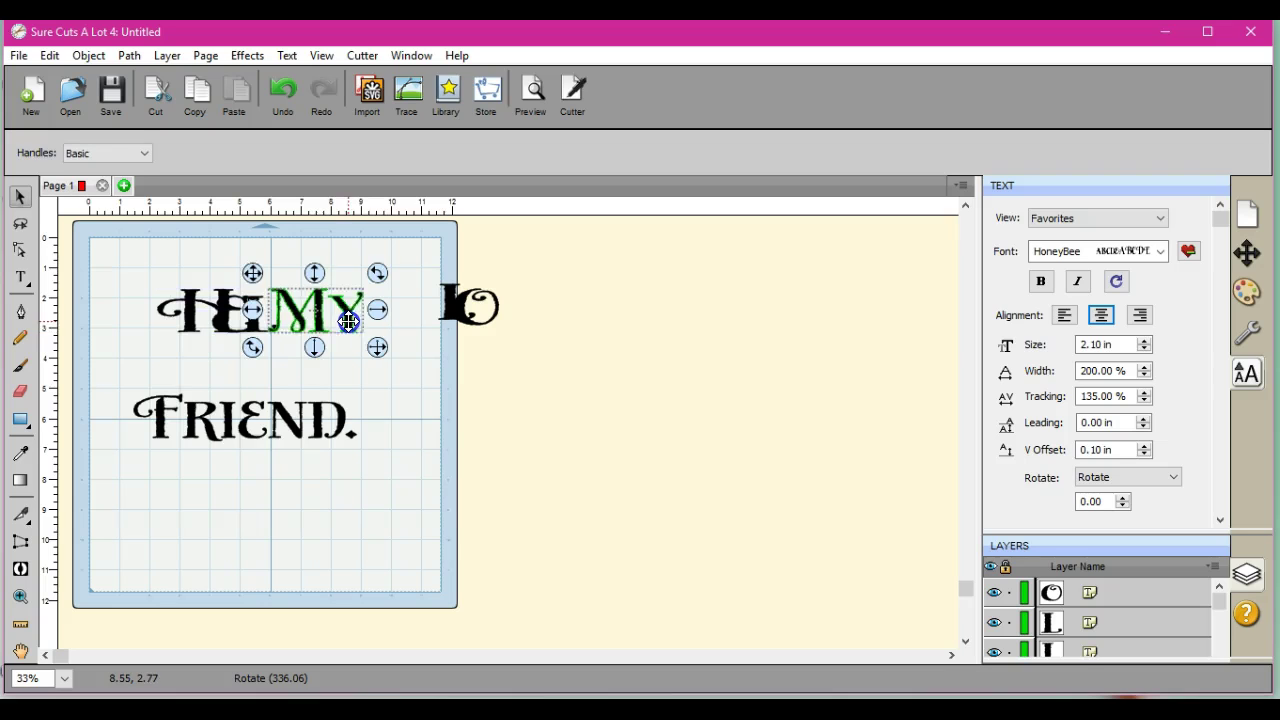
left_click(283, 362)
Step: Select HE and MY together, weld them into one shape, and preview the cut lines
left_click_drag(140, 277, 400, 357)
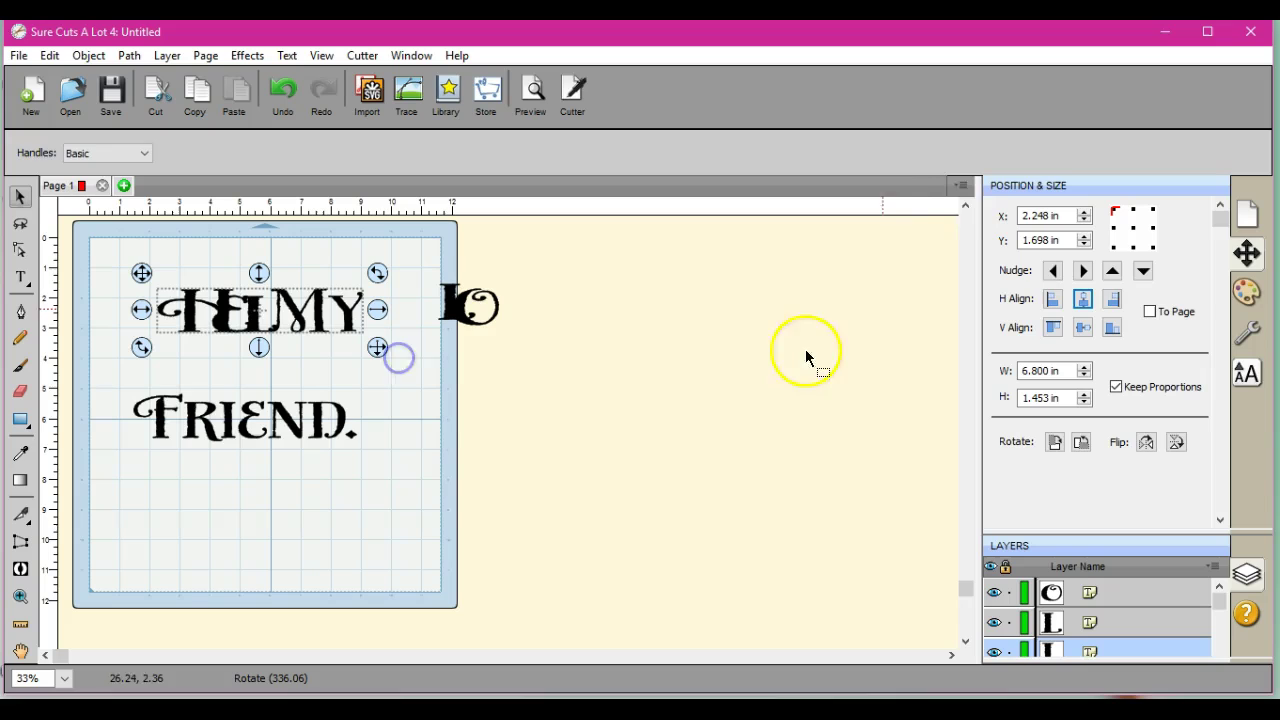
left_click(1246, 333)
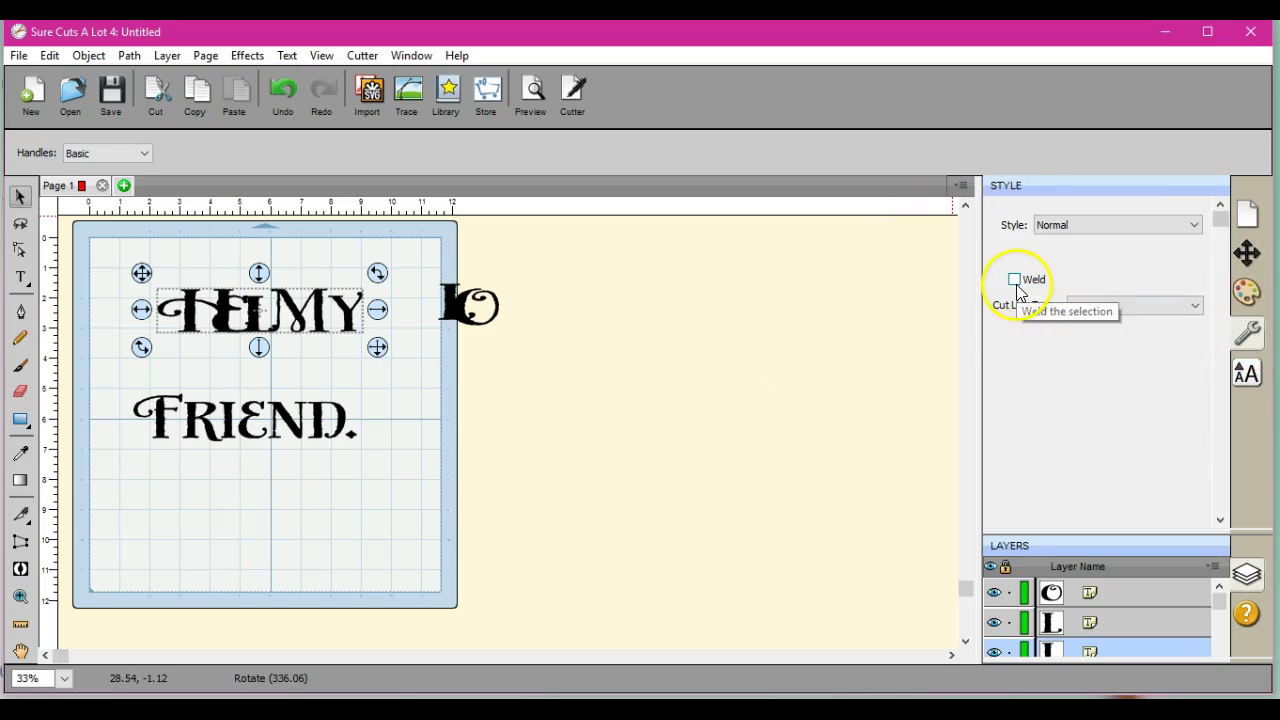
left_click(1015, 280)
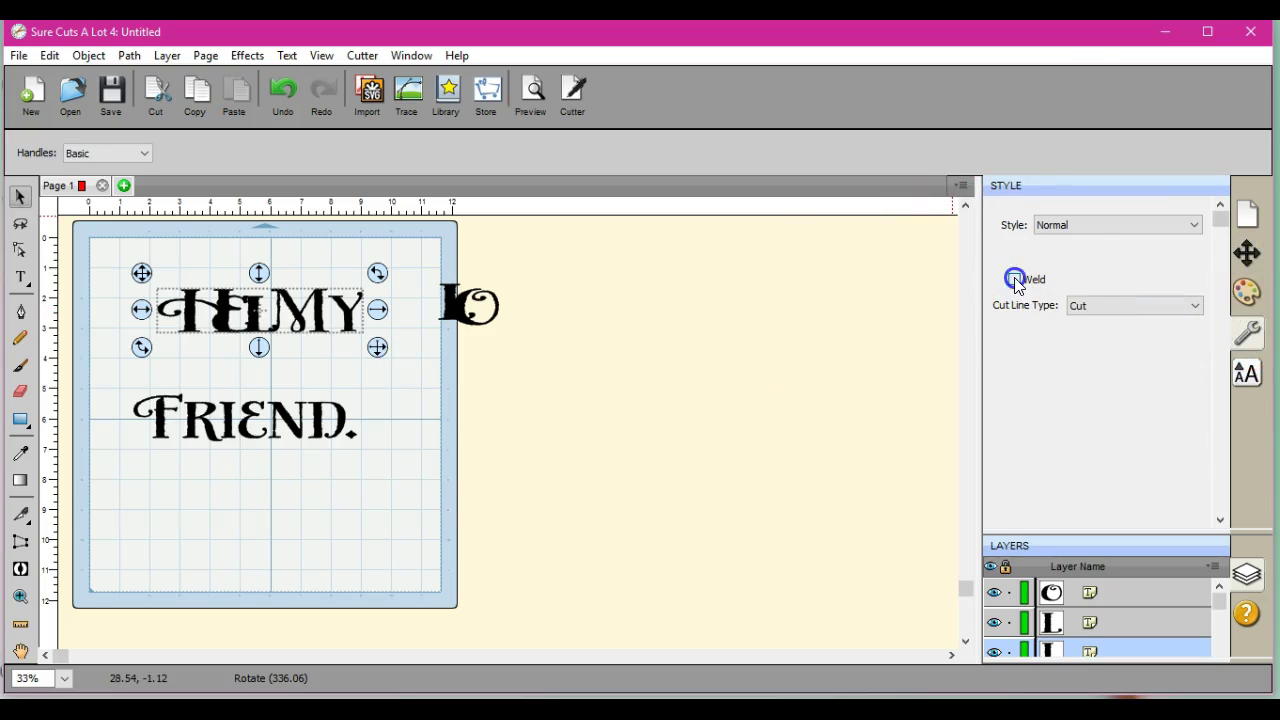
left_click(531, 92)
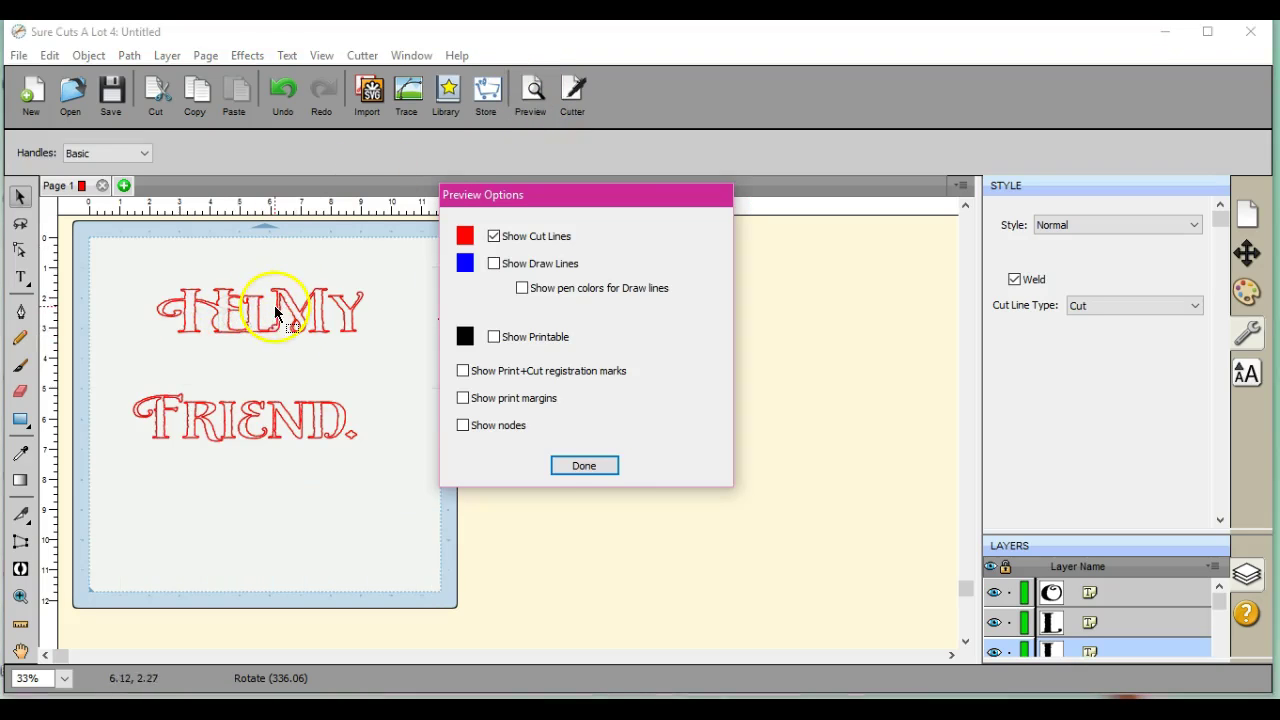
left_click(598, 466)
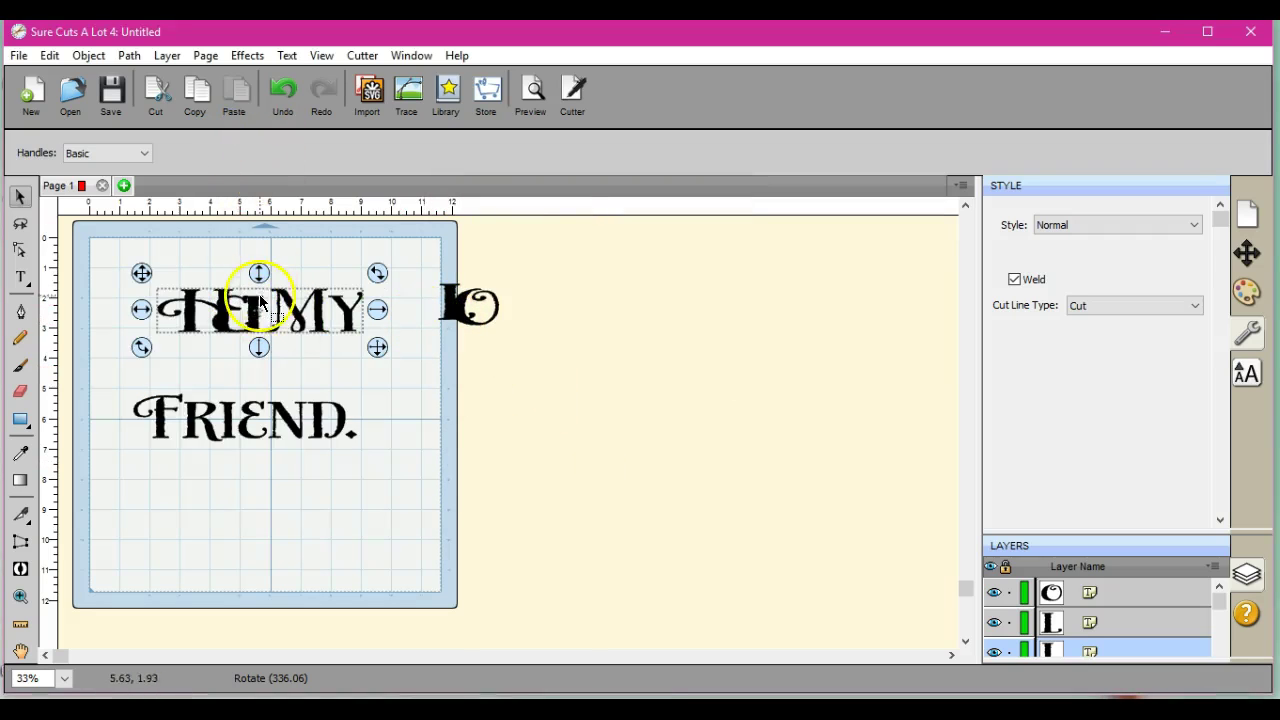
left_click(358, 354)
left_click(329, 323)
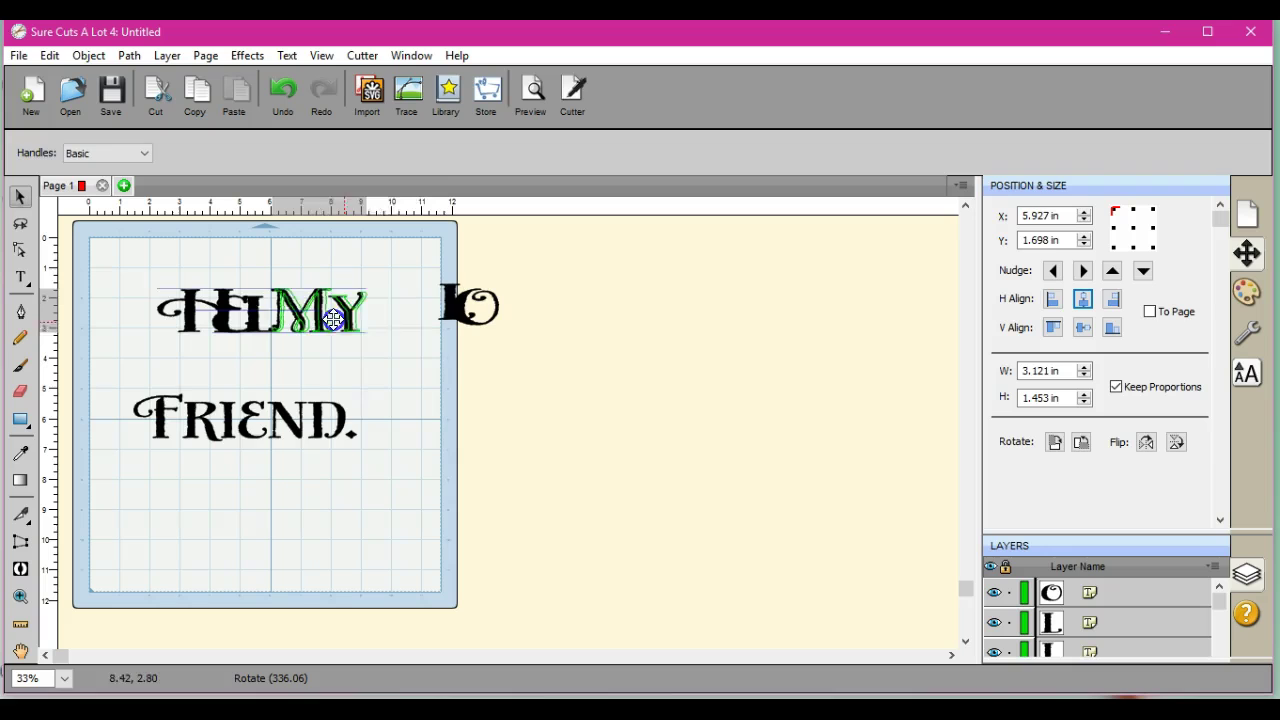
Step: Move MY aside, delete all text from the mat, and show the HoneyBee text settings
left_click_drag(329, 323, 388, 332)
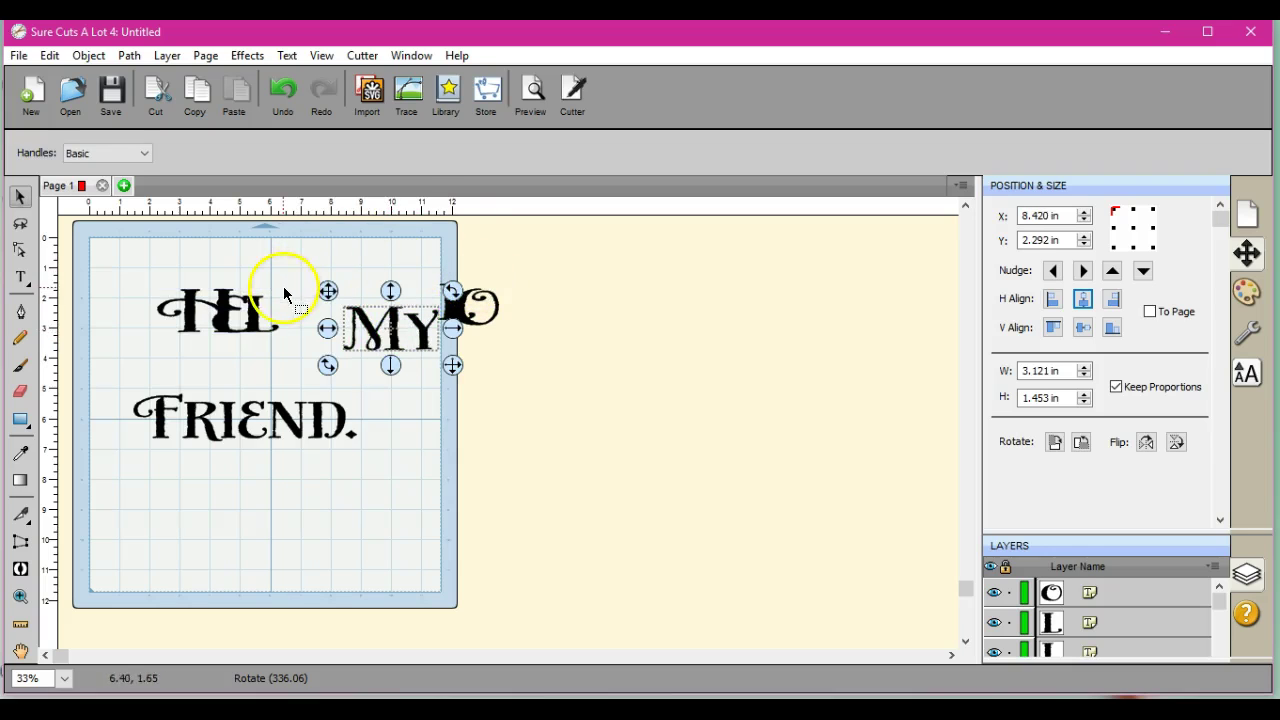
left_click_drag(118, 257, 540, 565)
right_click(360, 370)
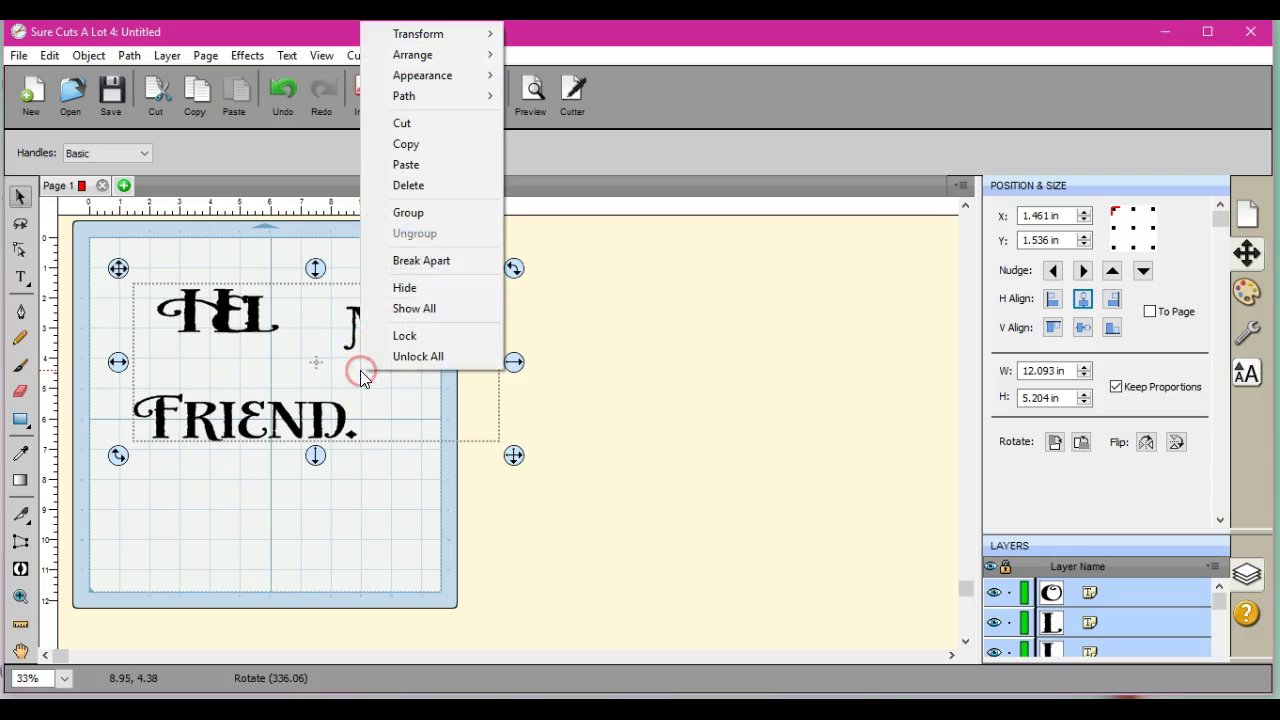
left_click(431, 190)
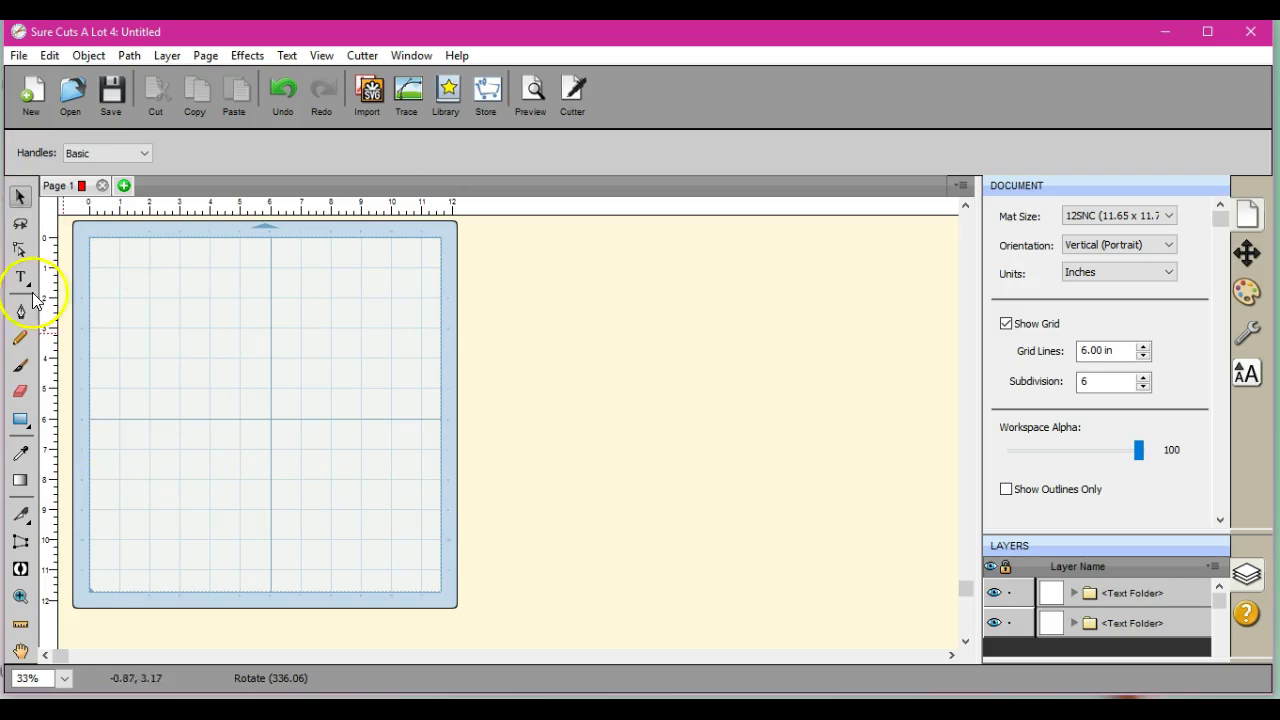
left_click(397, 489)
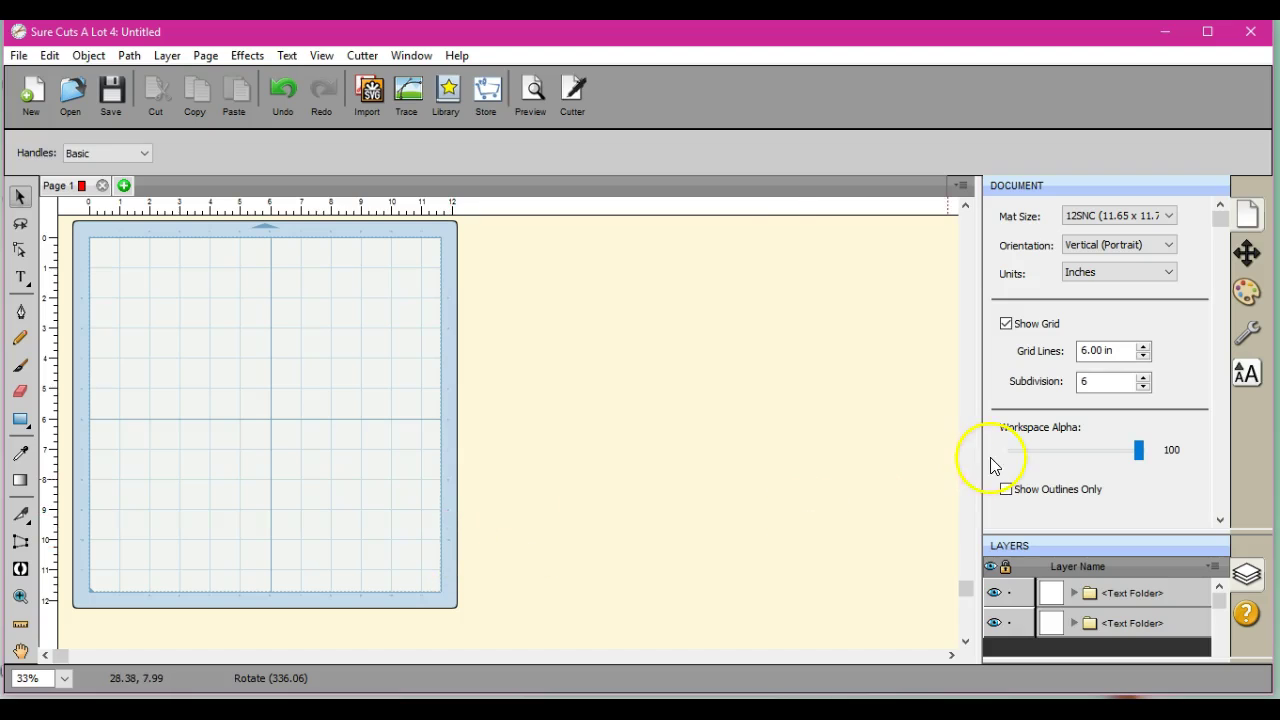
left_click(1245, 370)
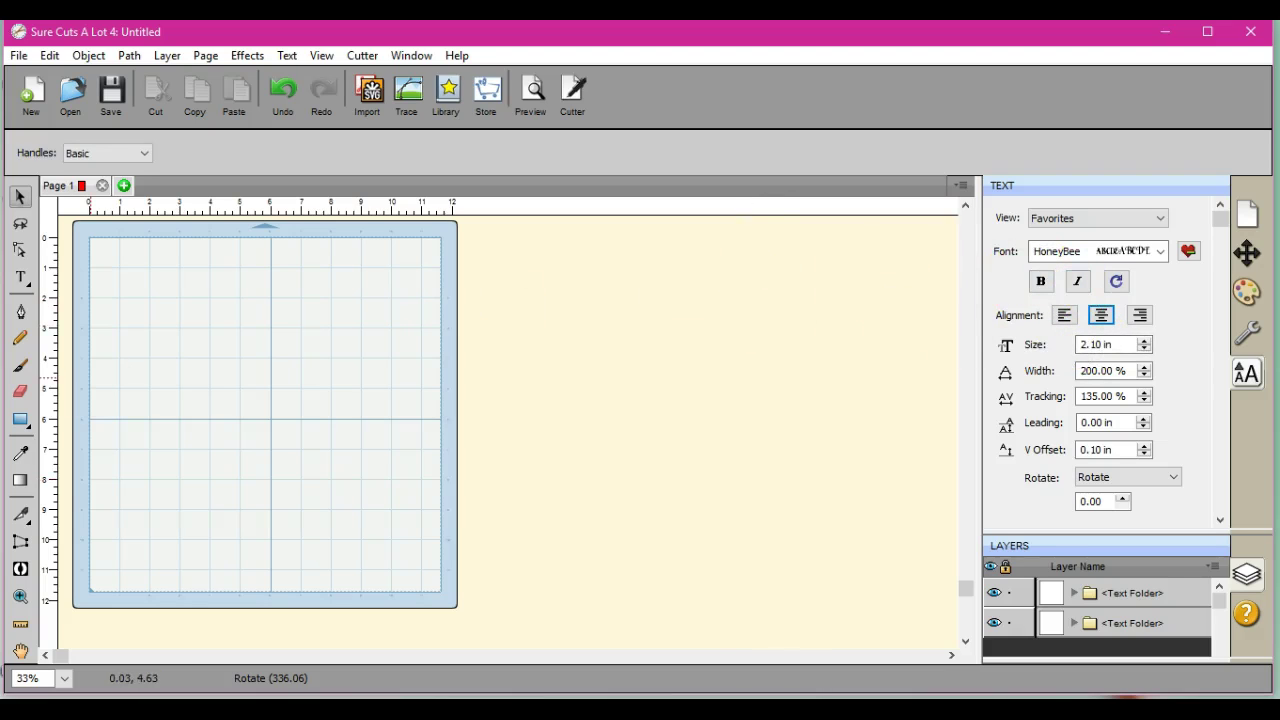
left_click(20, 277)
left_click(168, 357)
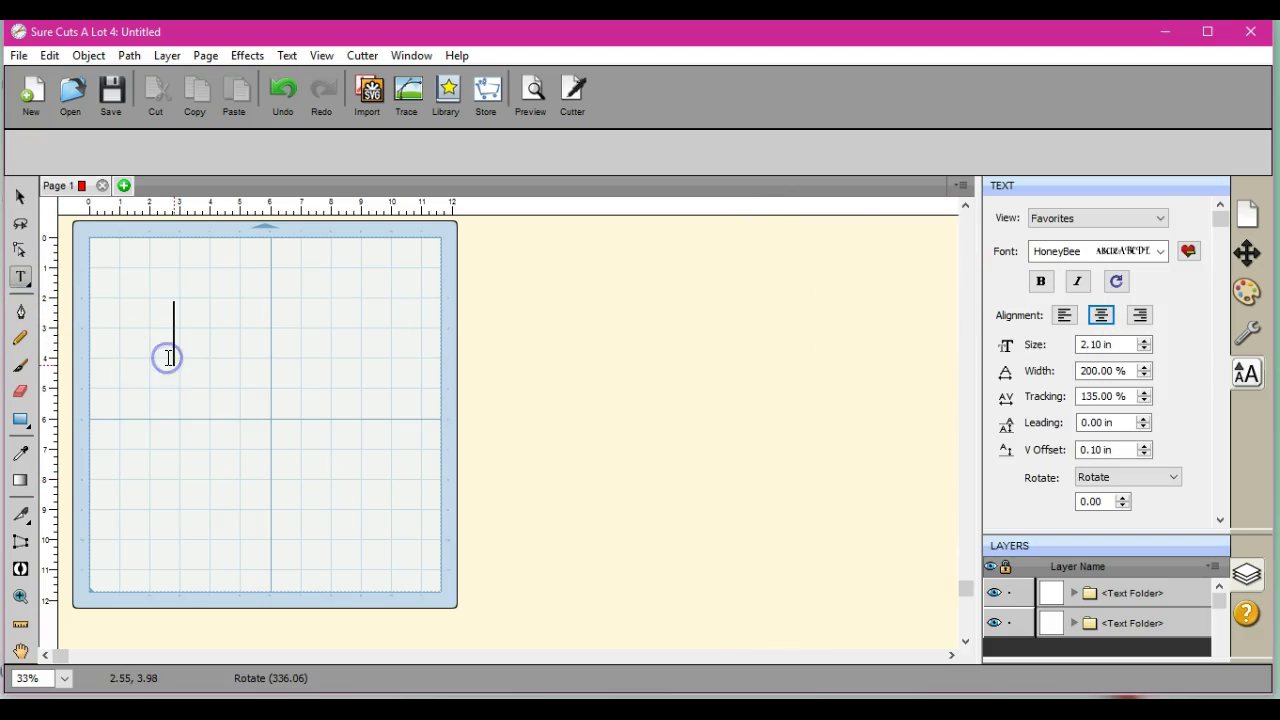
type("Hello")
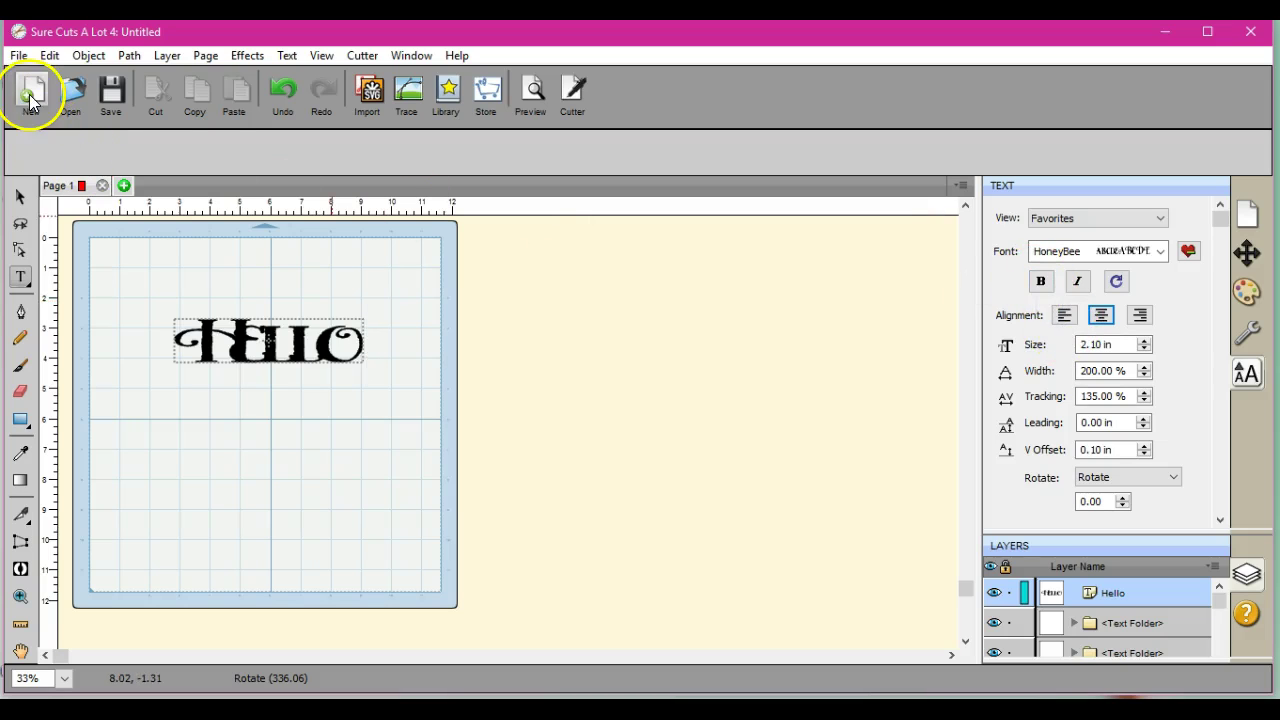
left_click(1043, 283)
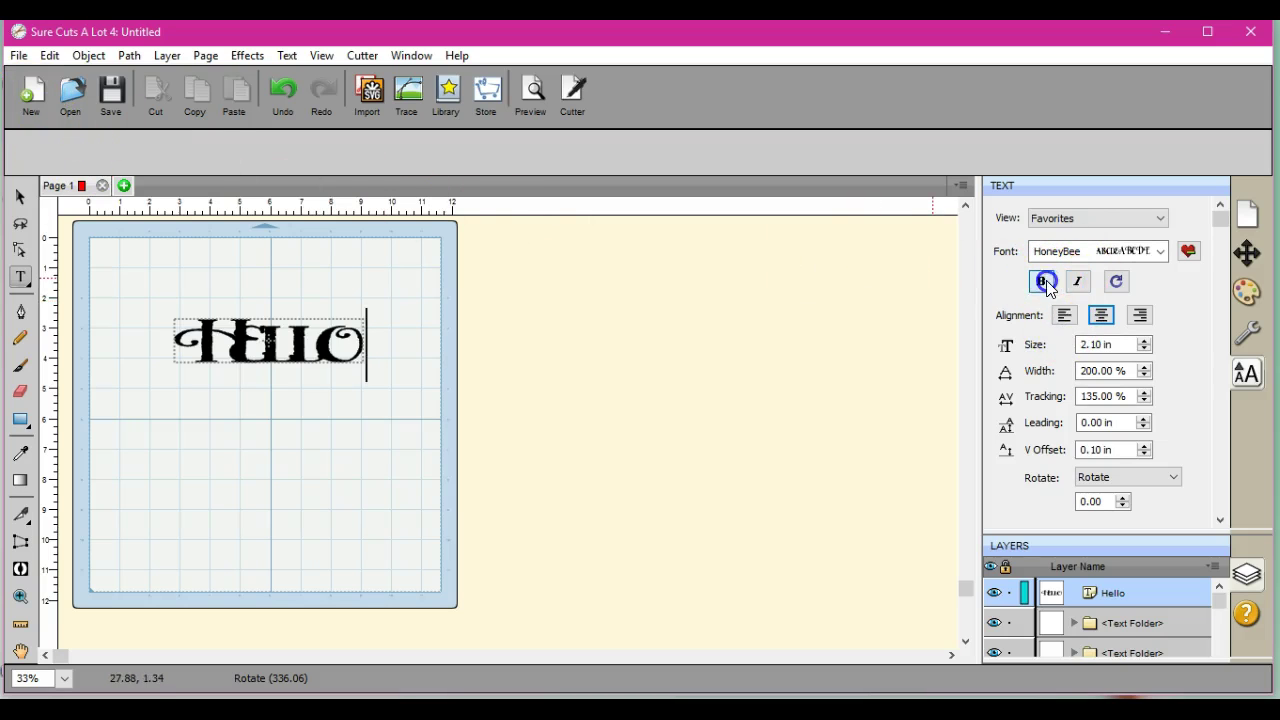
left_click(17, 203)
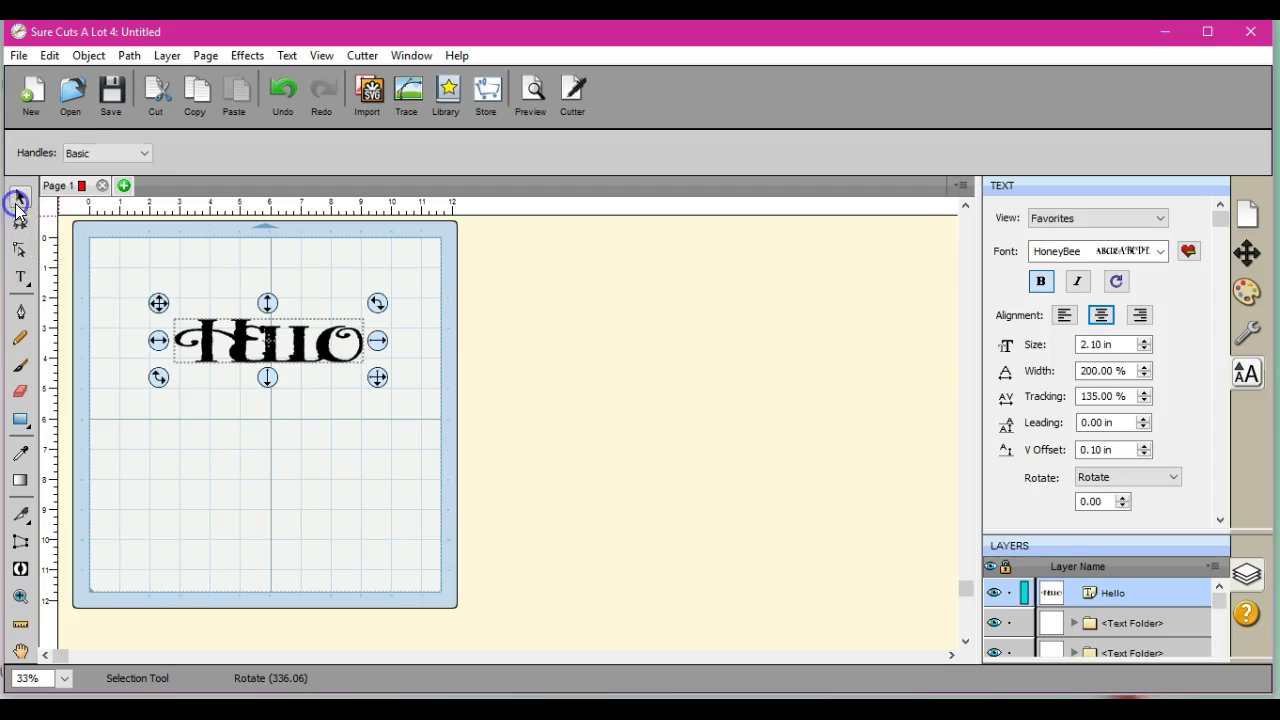
left_click(1043, 283)
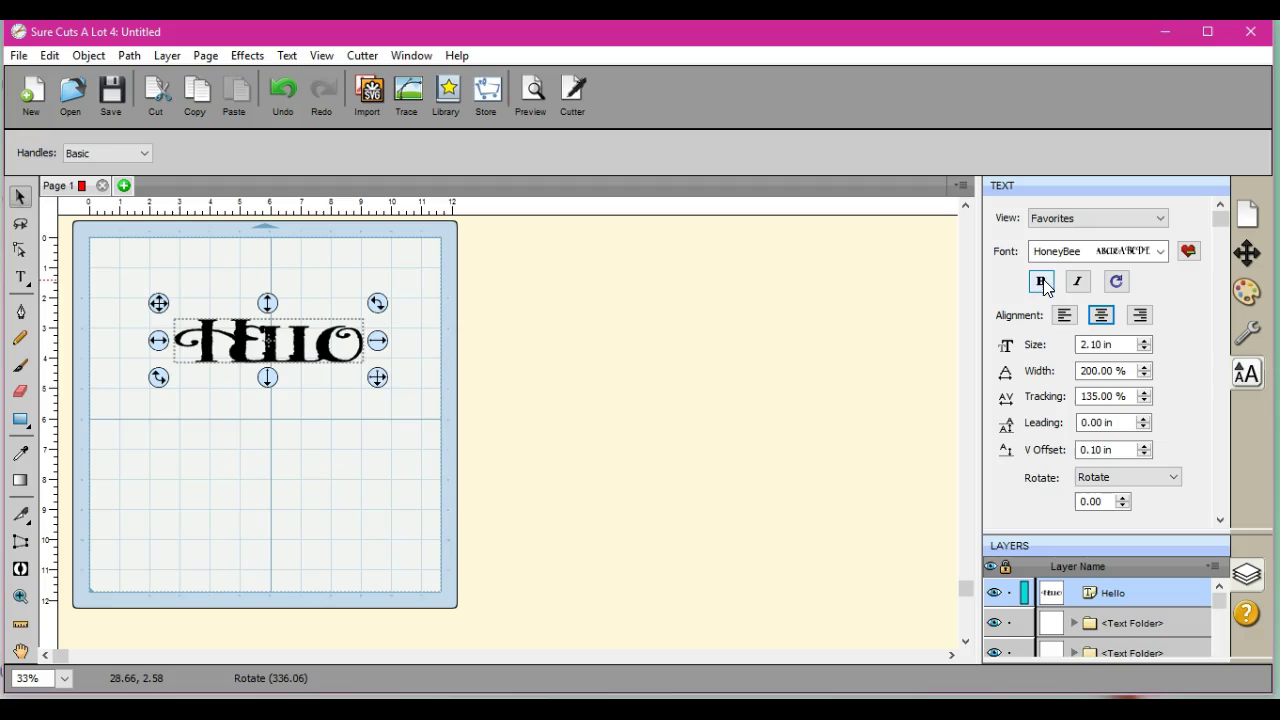
left_click(1043, 283)
left_click(1043, 283)
left_click(1078, 282)
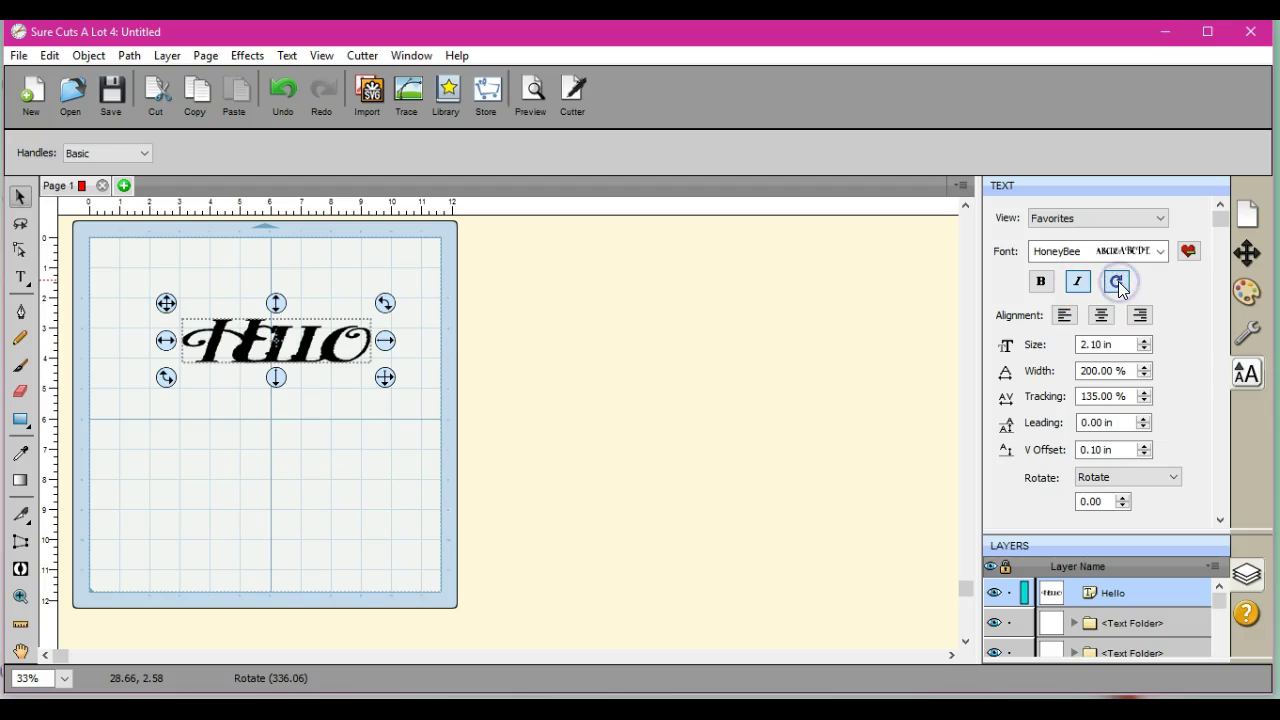
left_click(1118, 250)
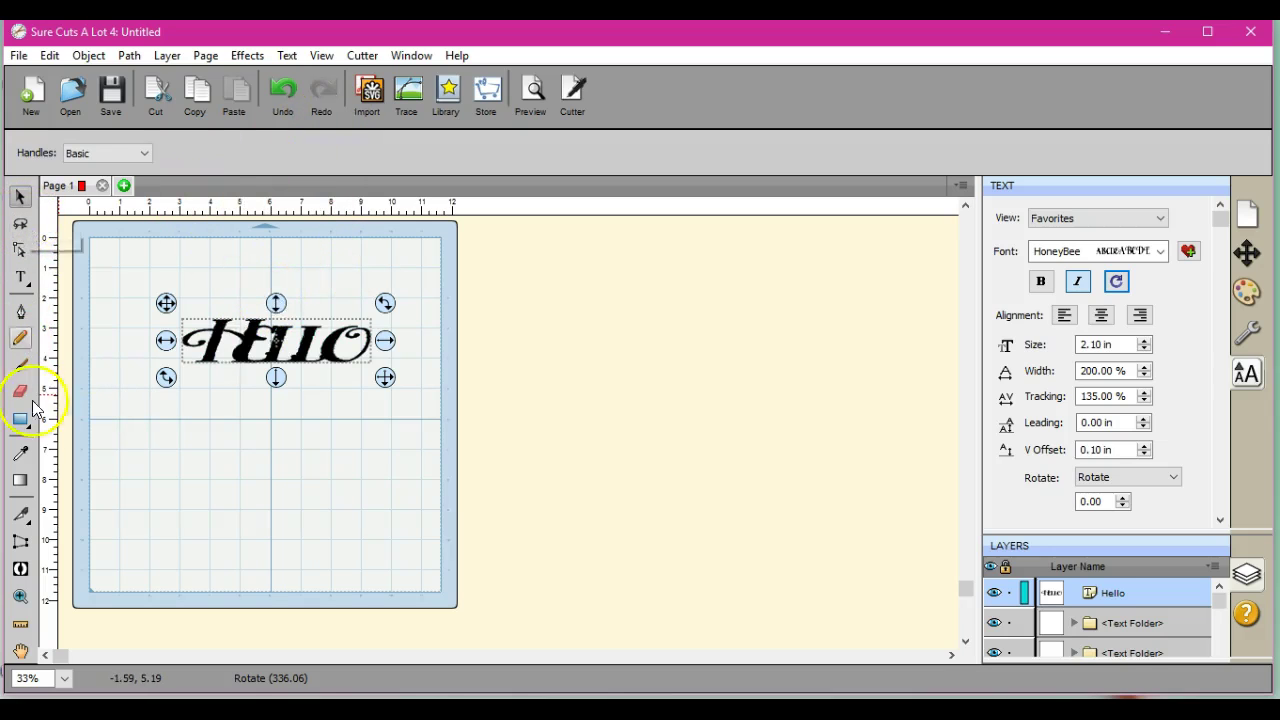
right_click(310, 370)
left_click(359, 519)
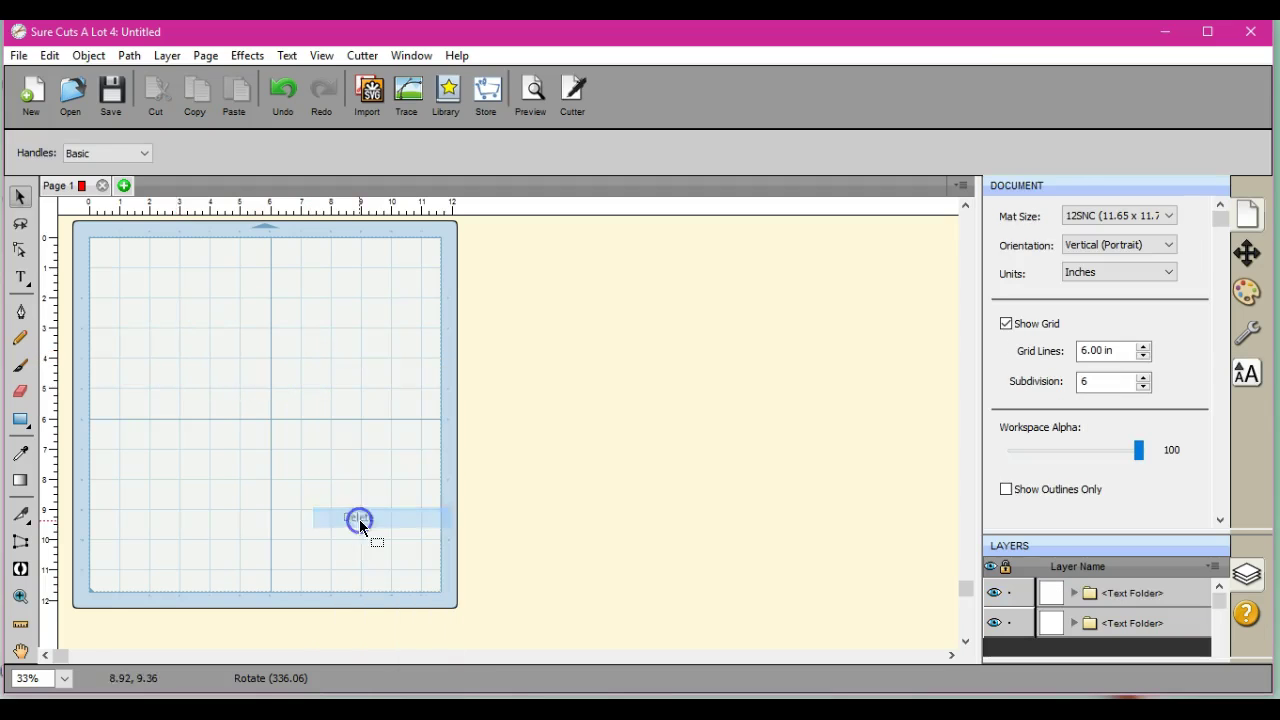